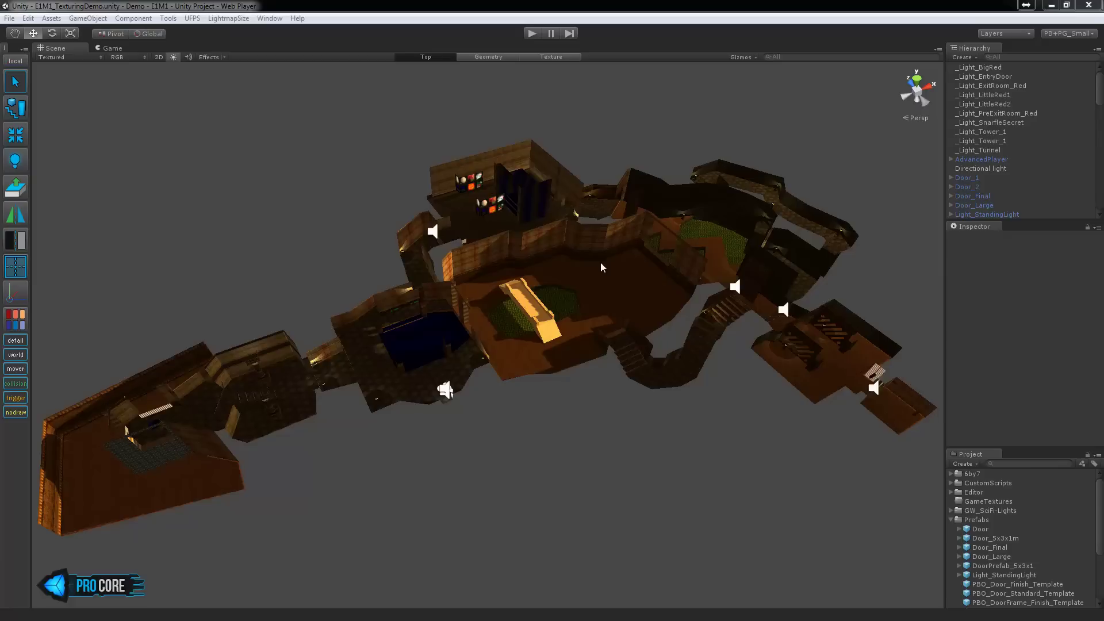
- Start play mode and look around the starting room with the blue floor, wooden pillars and overhead computer panels
left_click(532, 33)
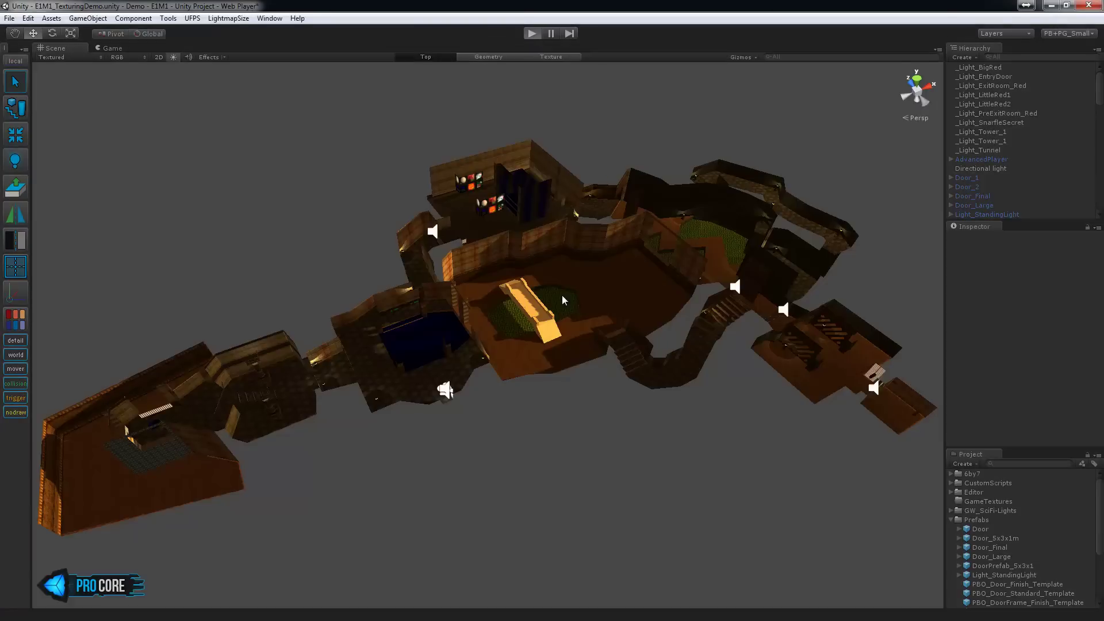
key("w")
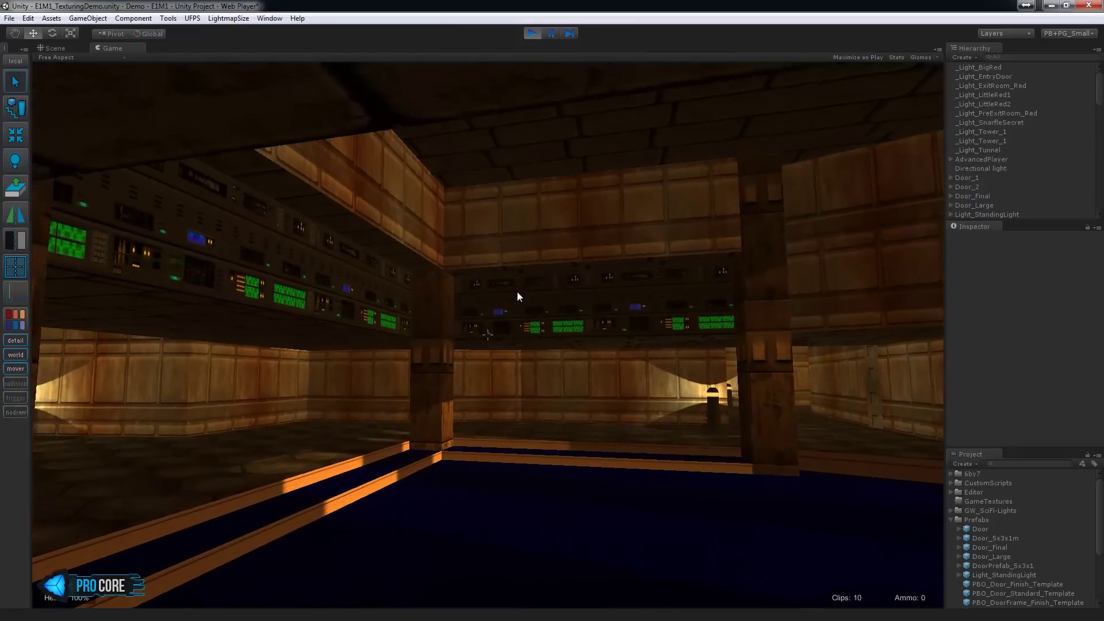
key("s")
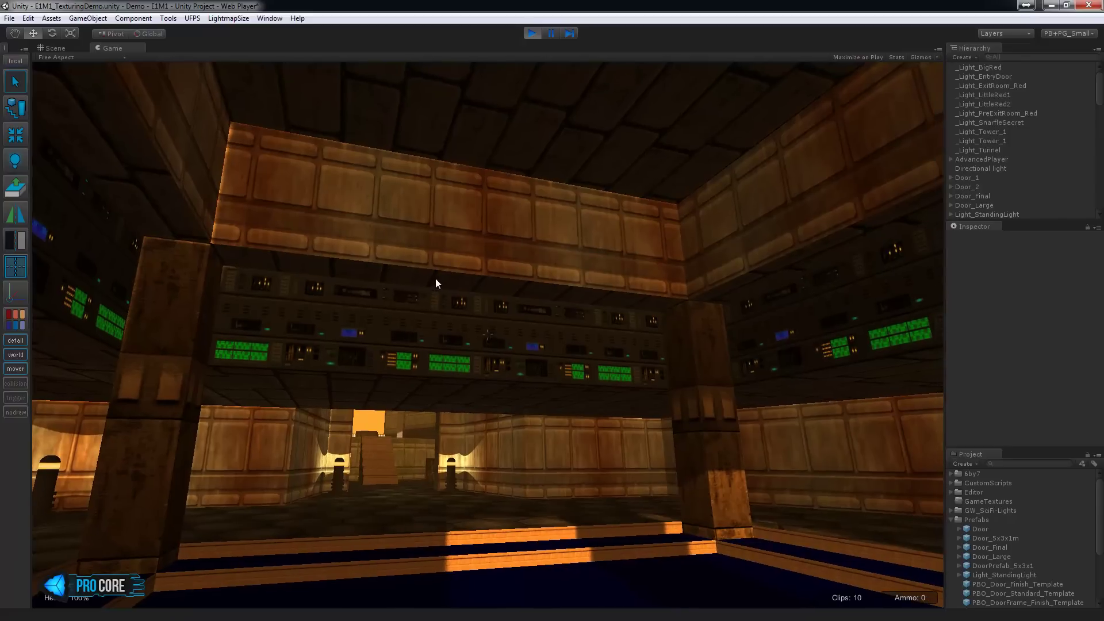
key("w")
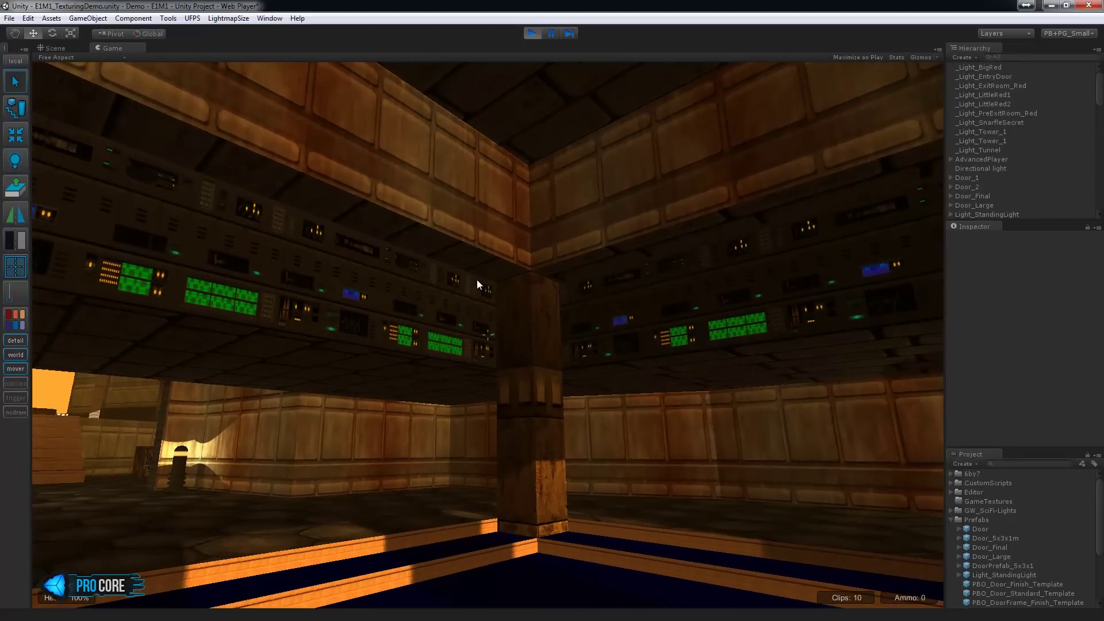
- Walk into the pillar hall and climb its stairs to inspect the wall textures and windows at the upper platform
key("w")
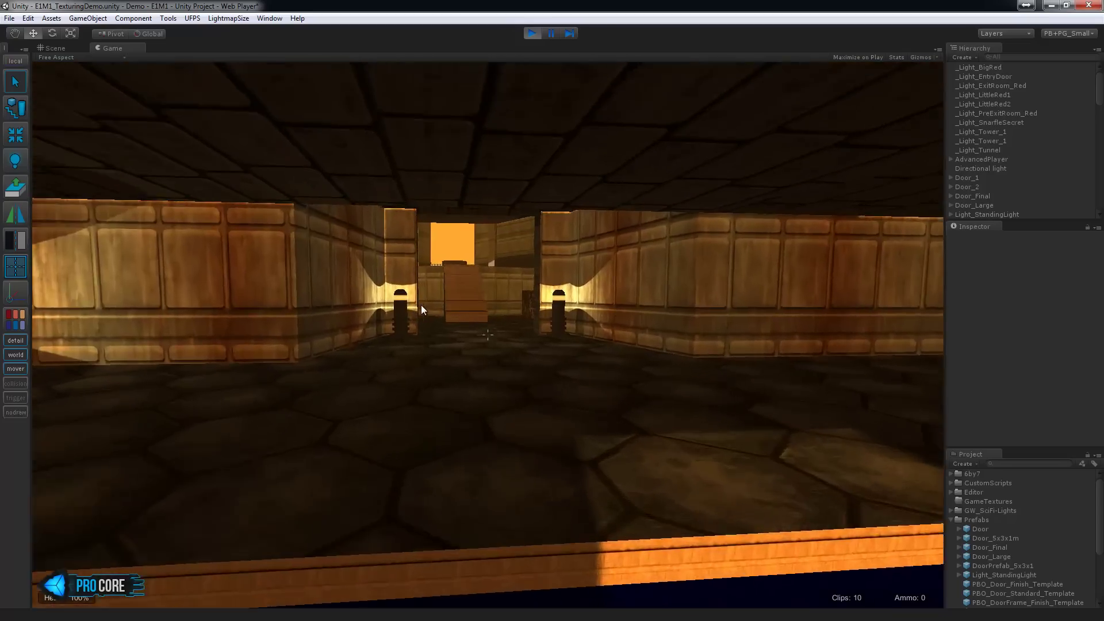
key("w")
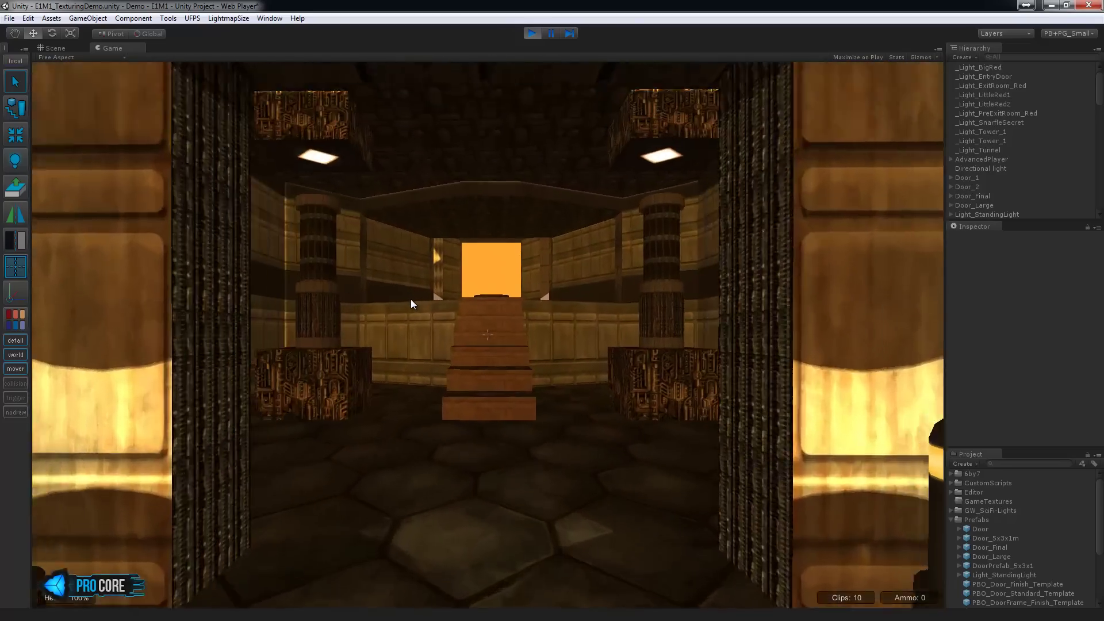
key("w")
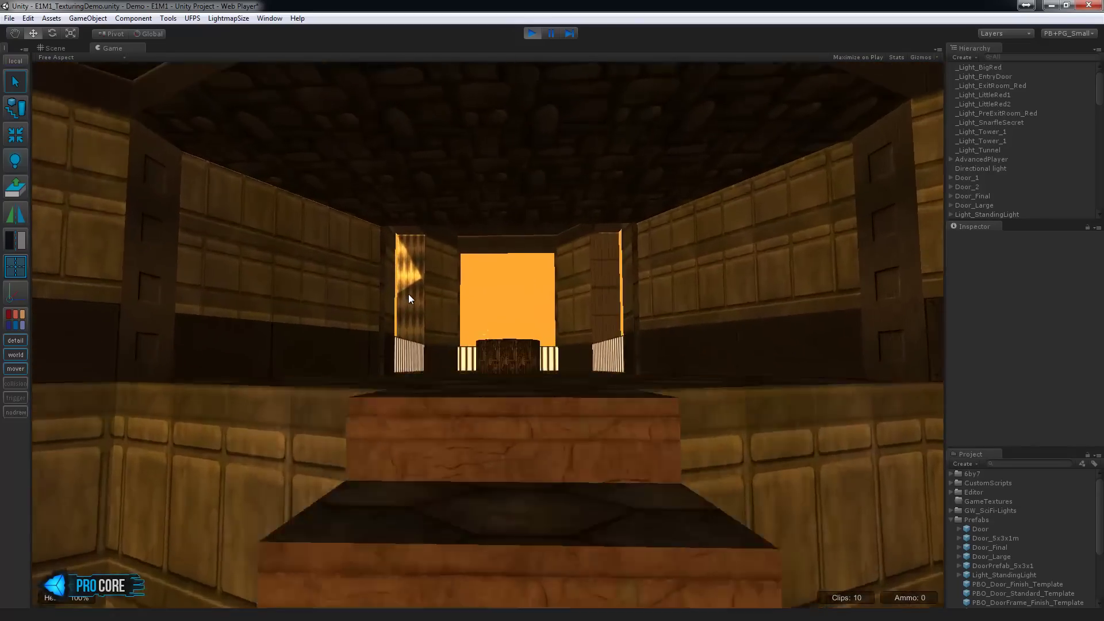
key("w")
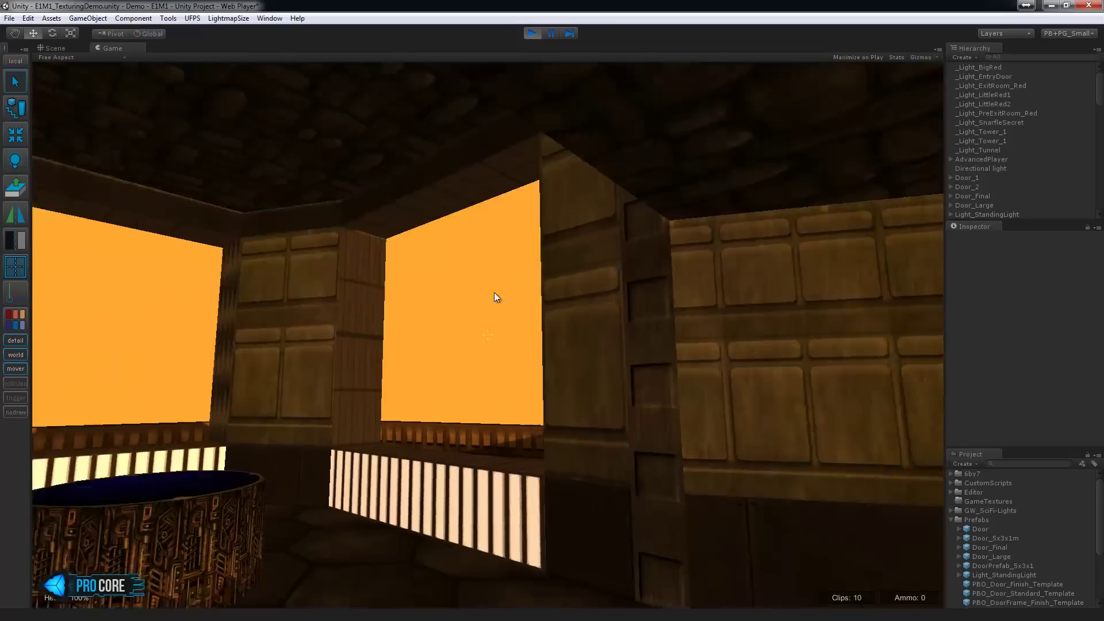
key("w")
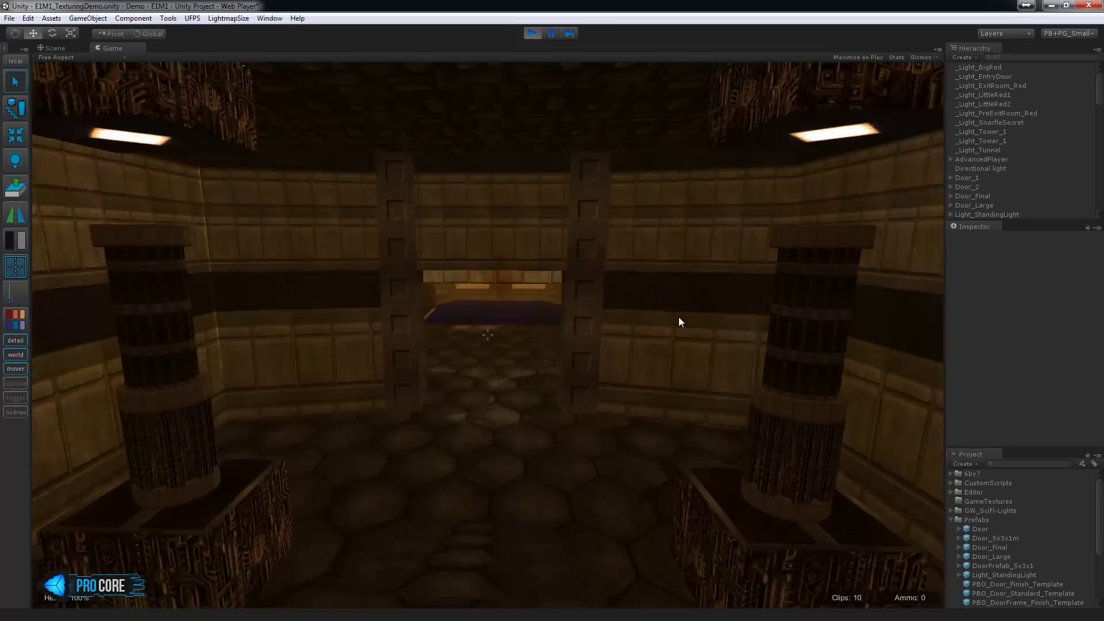
- Return through the blue-floored room and follow the lamp-lit corridor to the closed door, inspecting the wall panel textures
key("w")
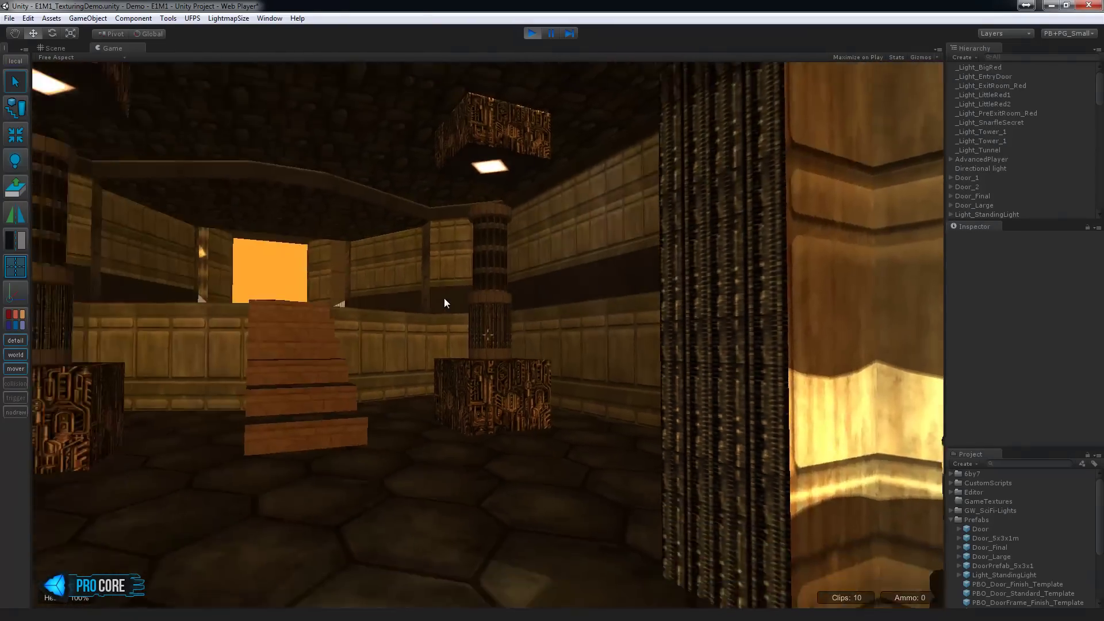
key("w")
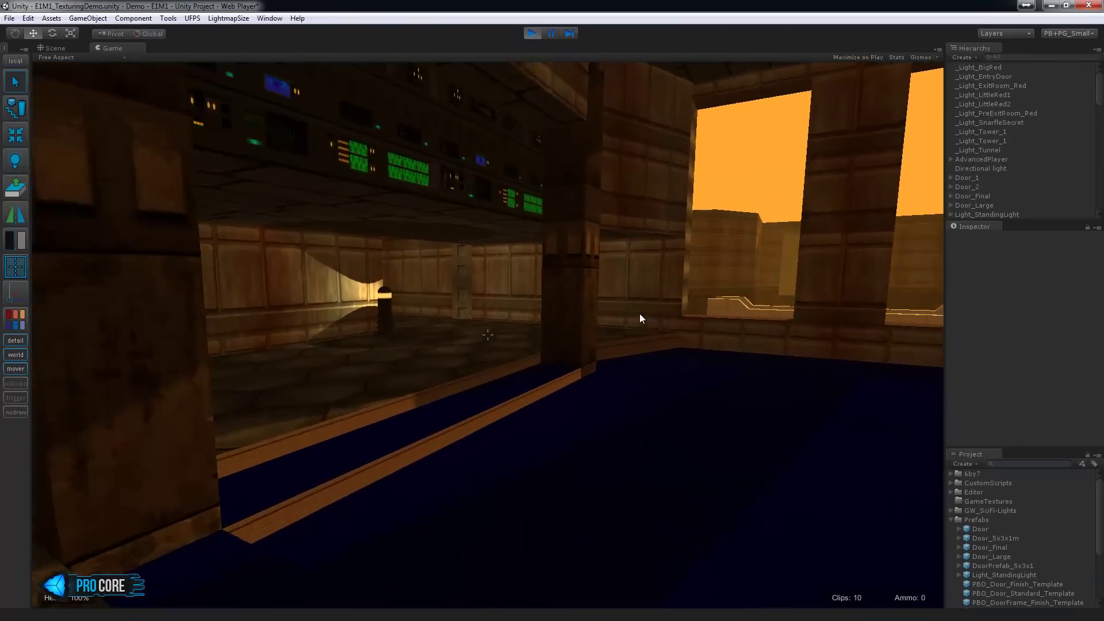
key("w")
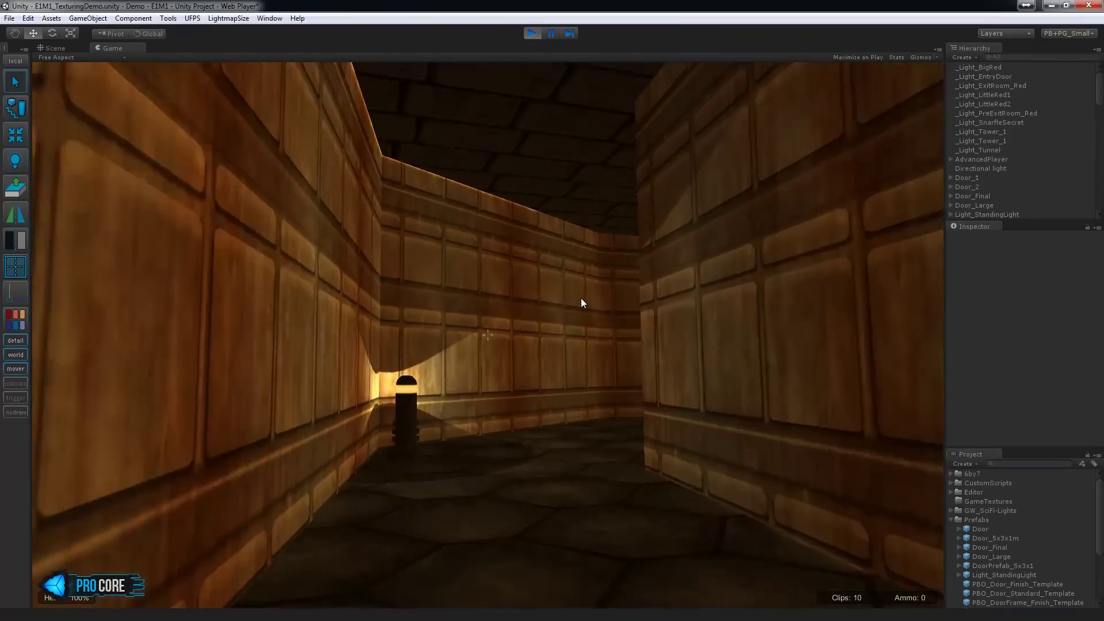
key("w")
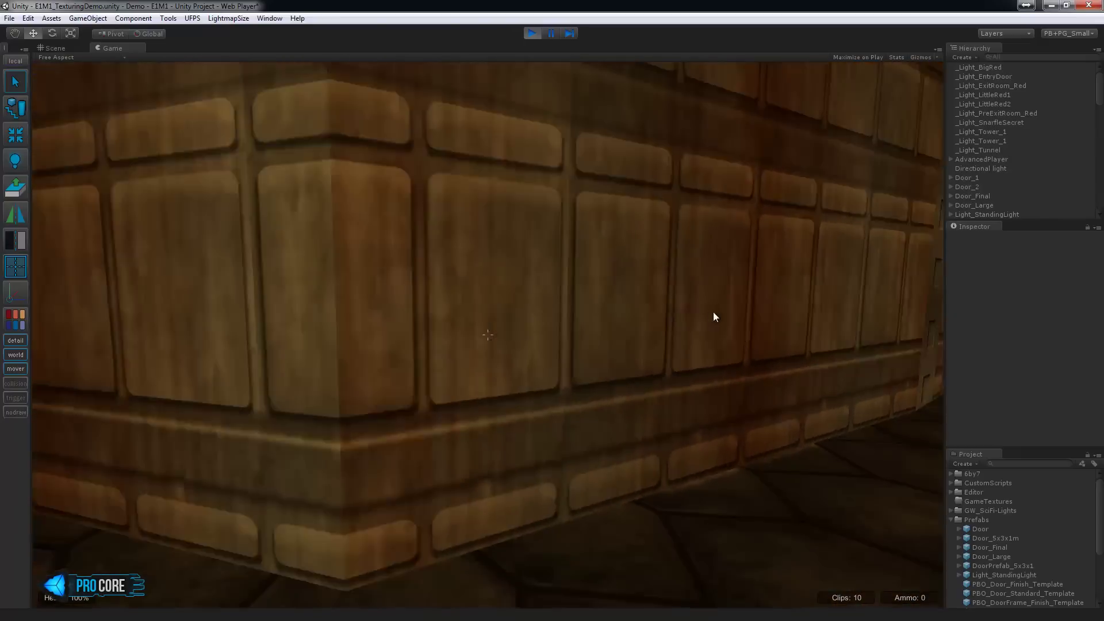
- Open the closed door and inspect the computer room's hanging monitors, red ceiling lights and wall consoles
key("w")
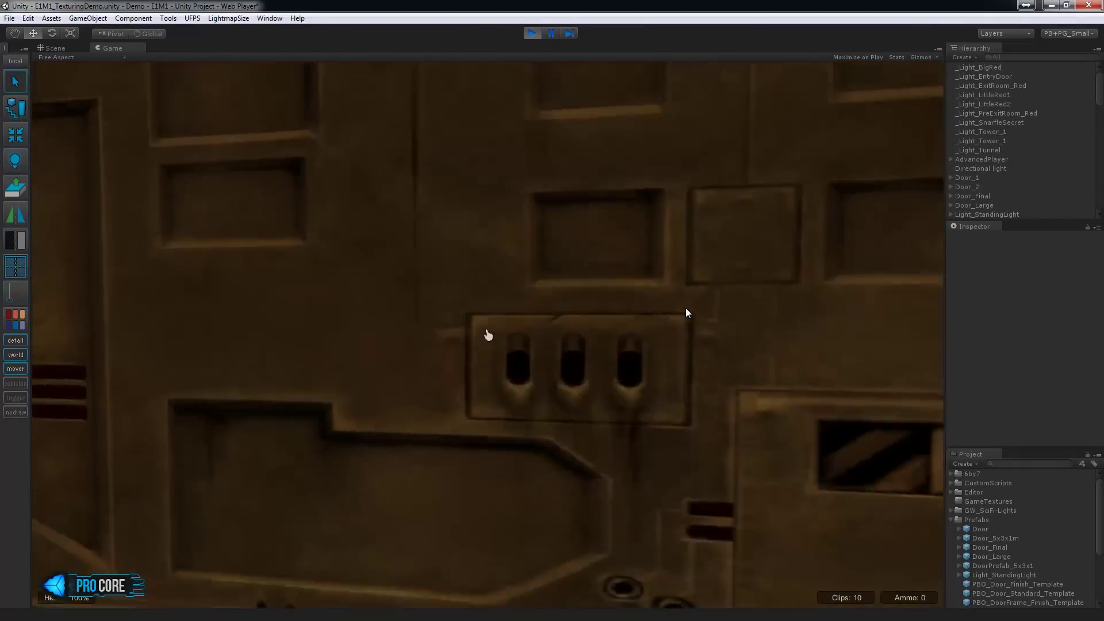
key("f")
key("w")
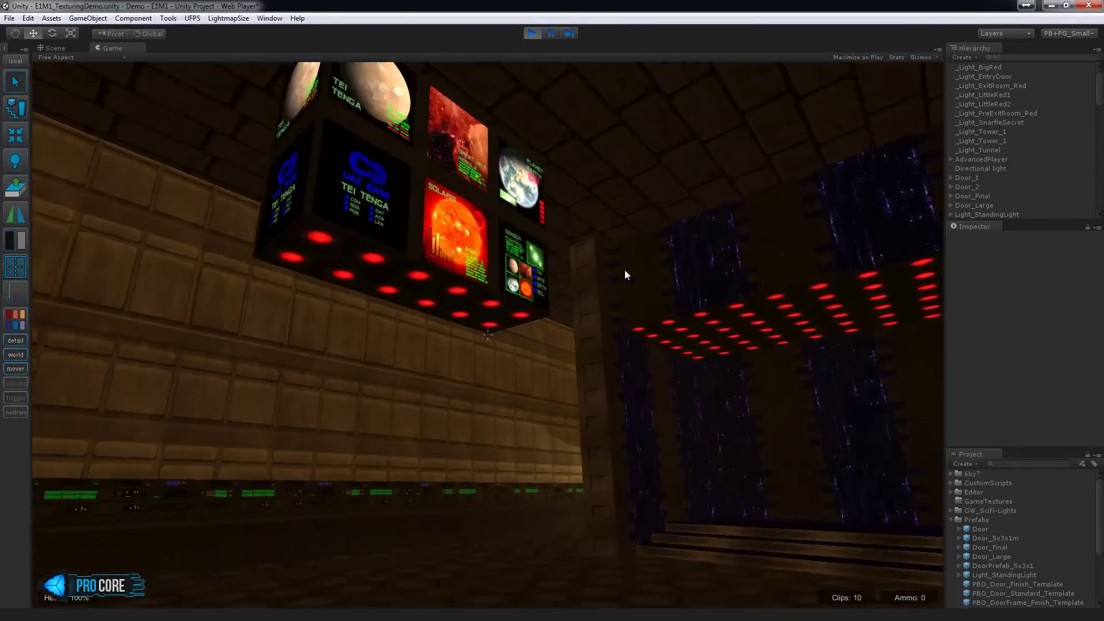
key("w")
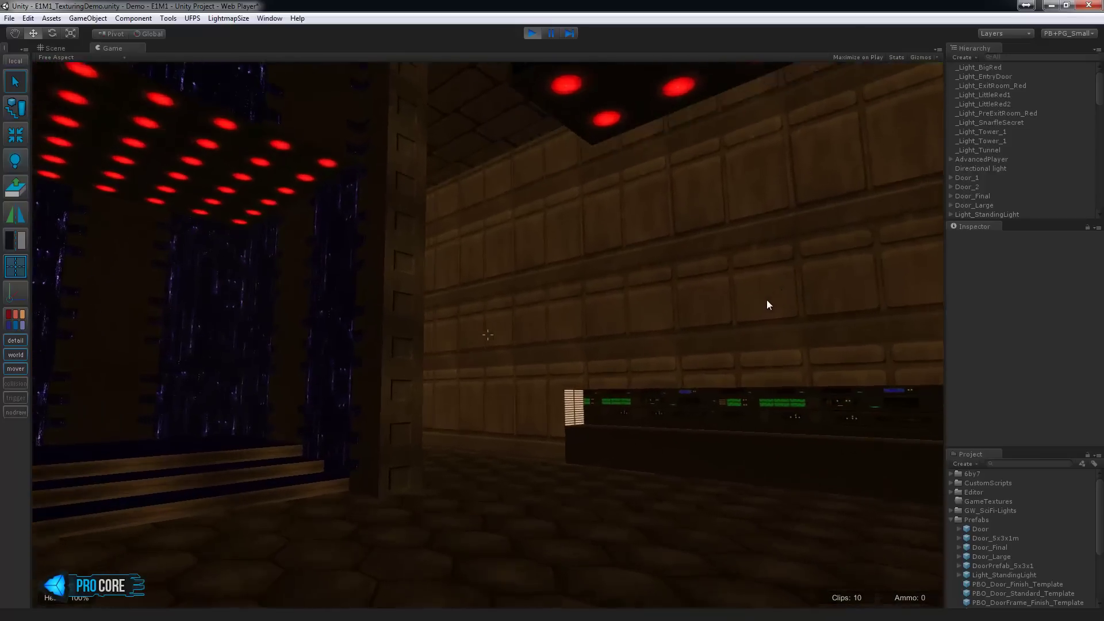
- Walk through the dark passage and the green slime room to the large door, and go through it
key("w")
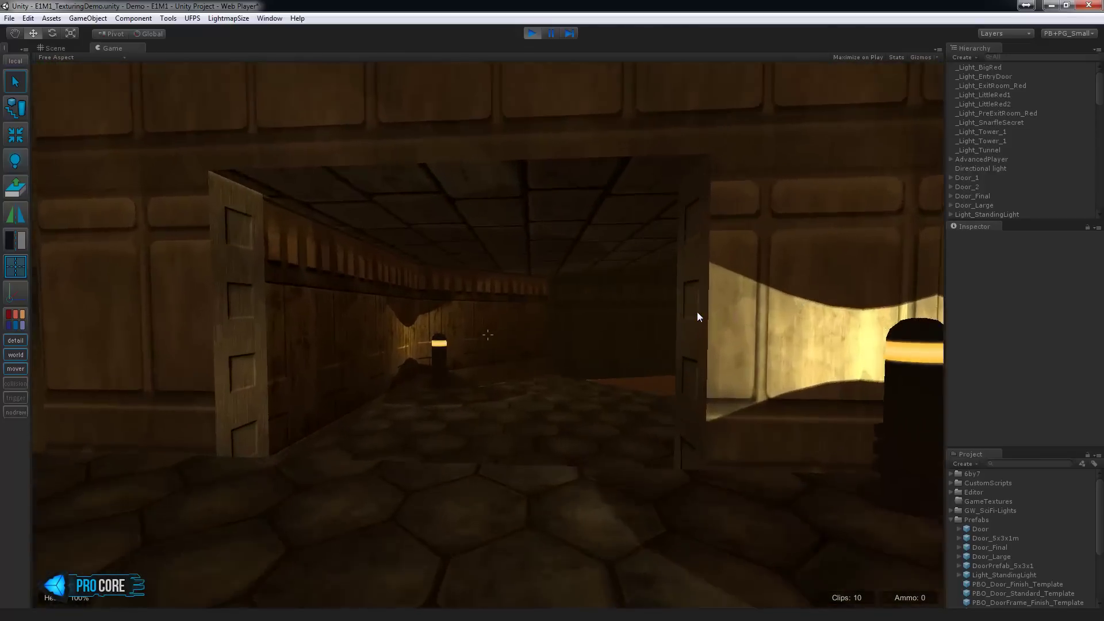
key("w")
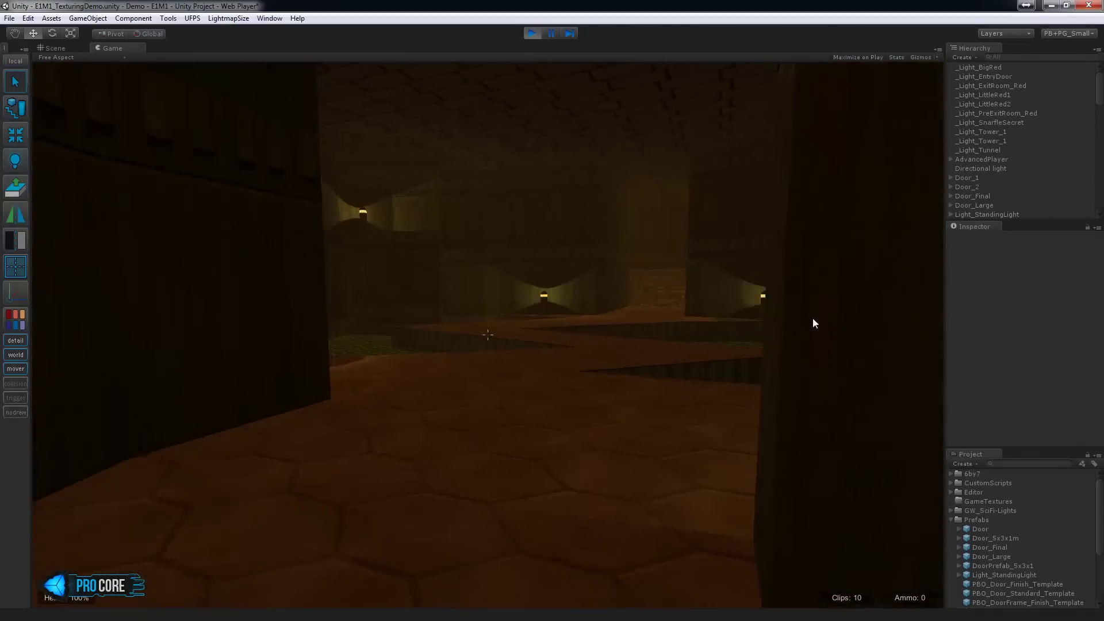
key("w")
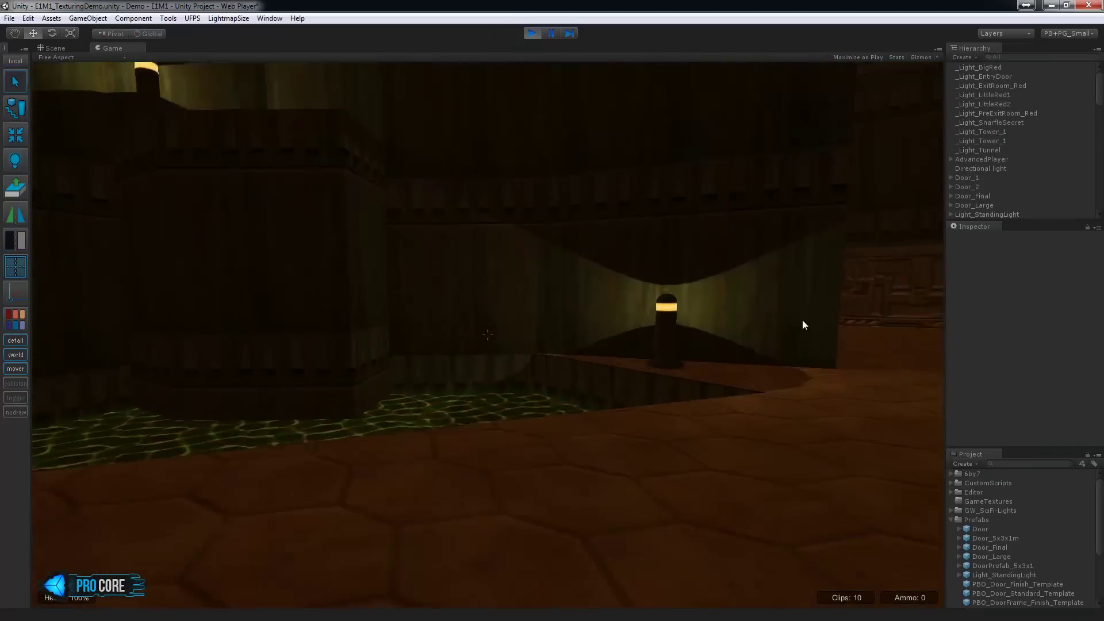
key("w")
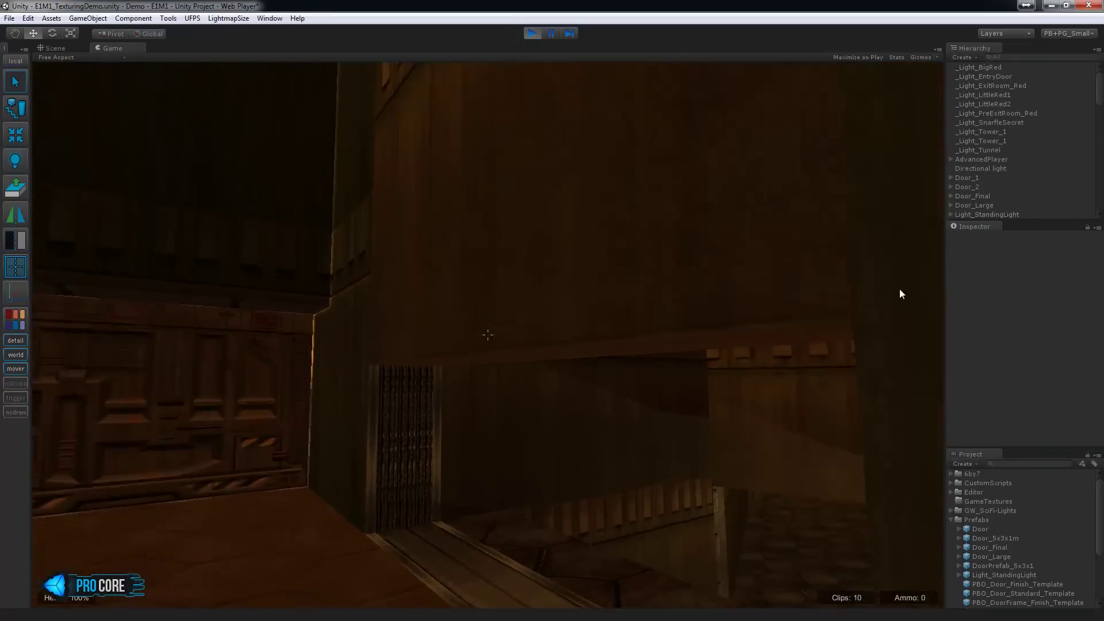
key("w")
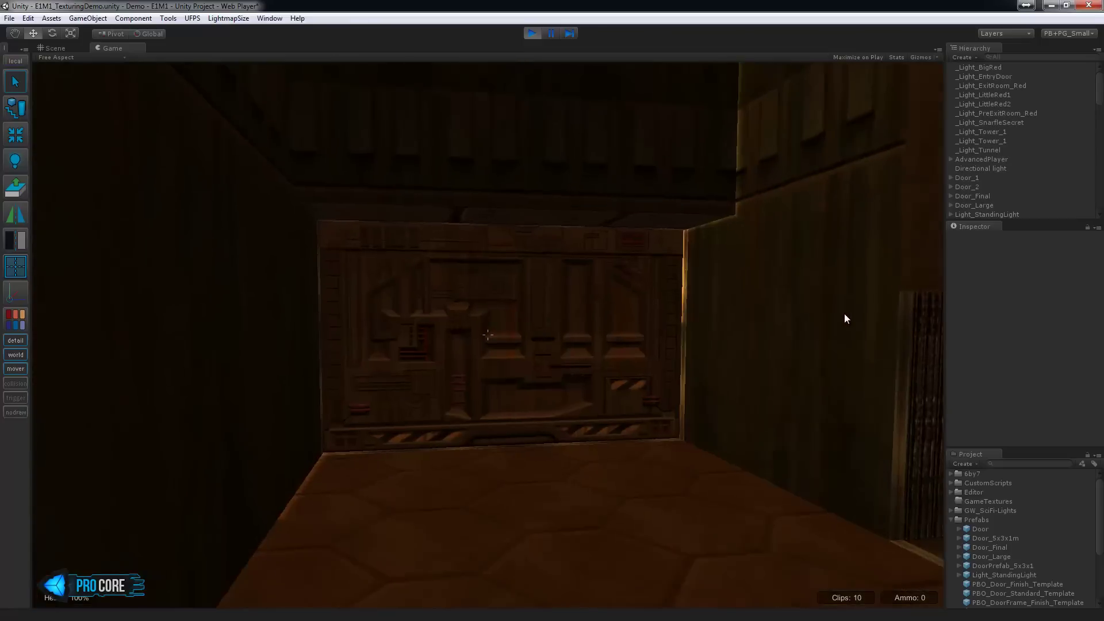
- Examine the diagonal lattice walls, square pillars and red ceiling lights in the room before the exit
key("w")
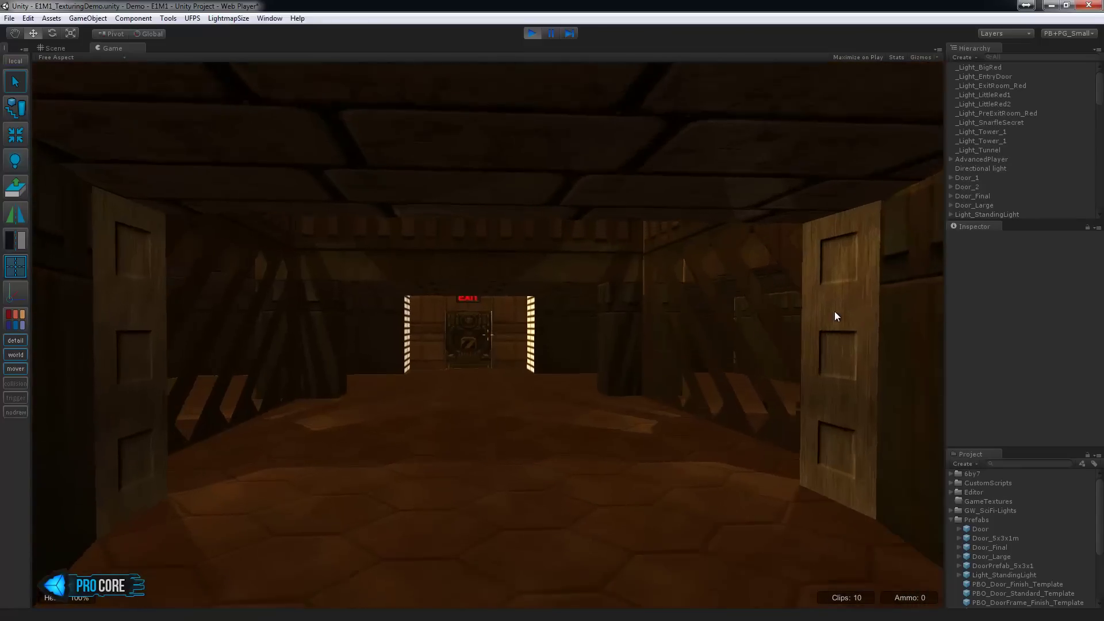
key("w")
key("s")
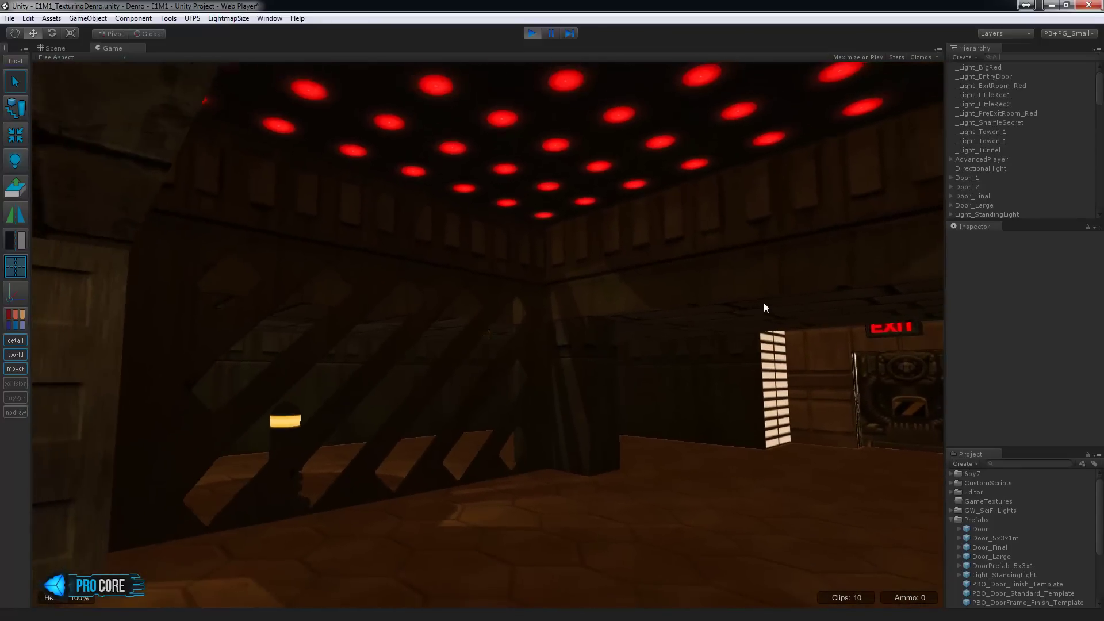
key("w")
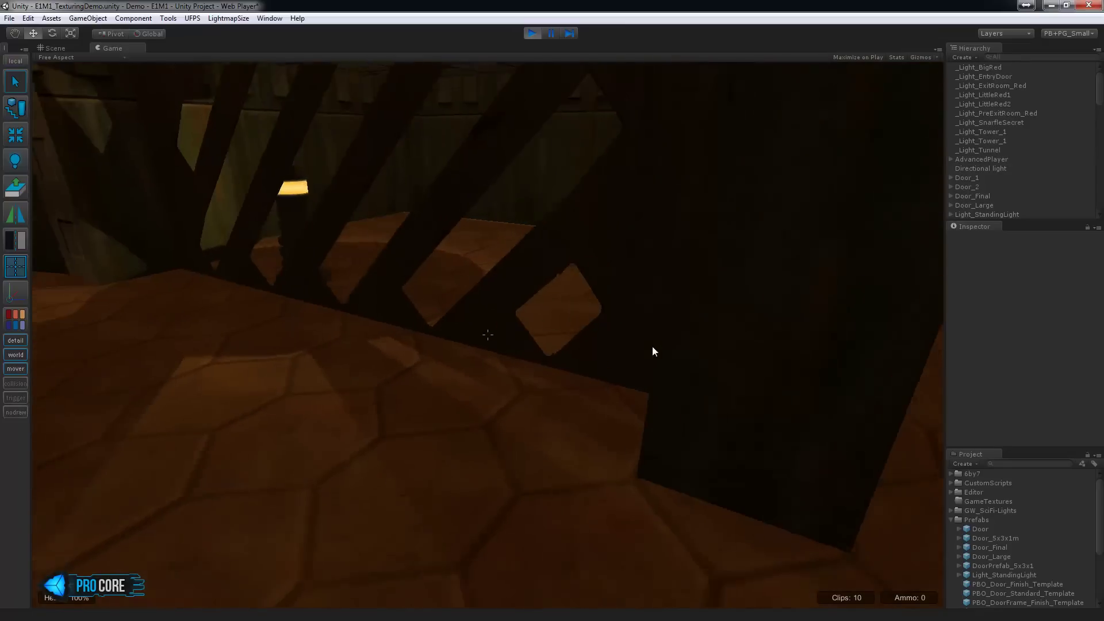
key("s")
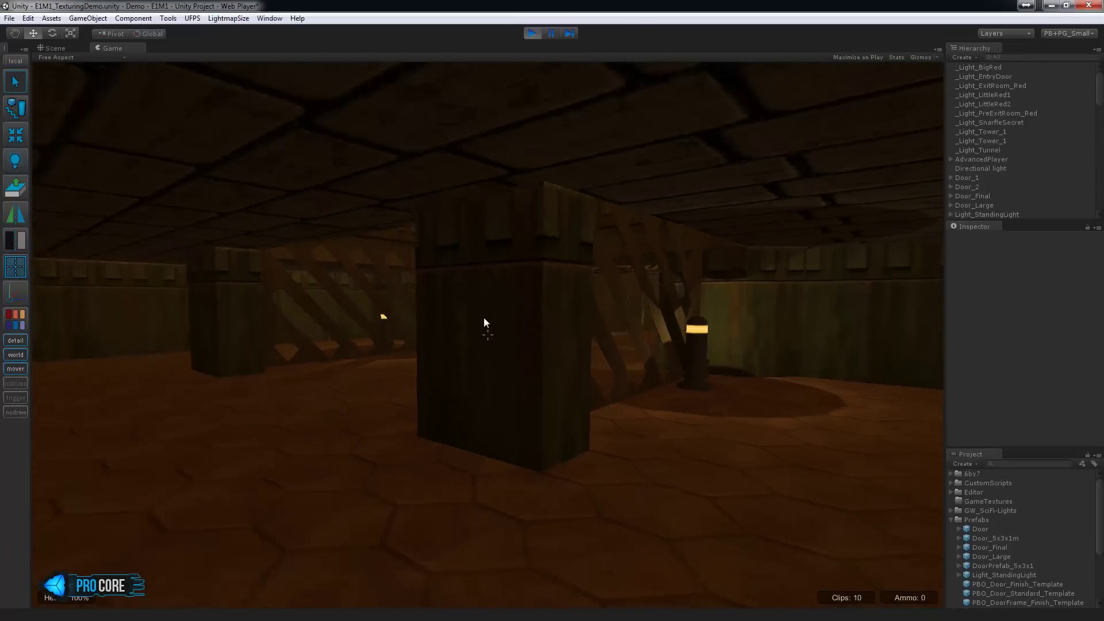
- Go to the door beneath the EXIT sign, open it and enter the final room with the wall switch
key("w")
key("w")
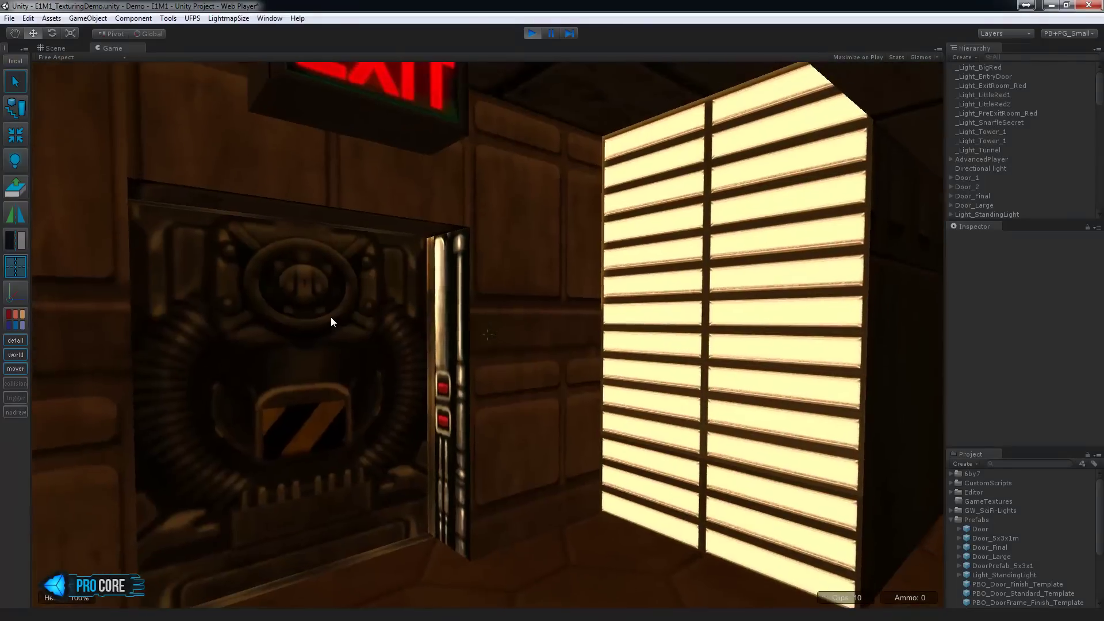
key("w")
key("f")
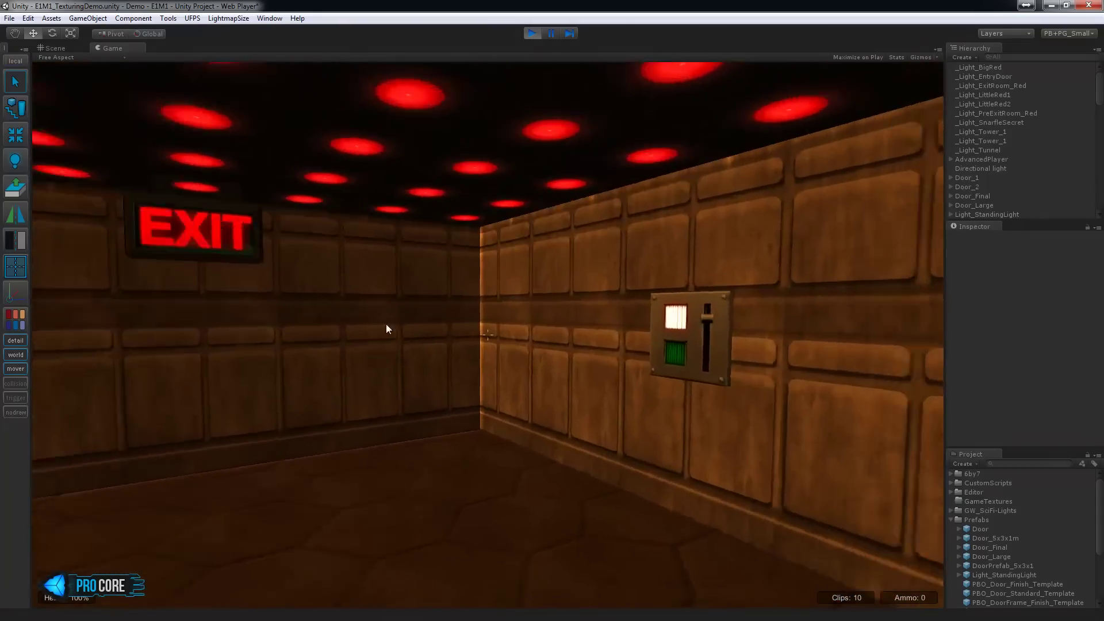
- Leave the exit room and walk back through the large doorway and side passage to the outdoor courtyard
key("w")
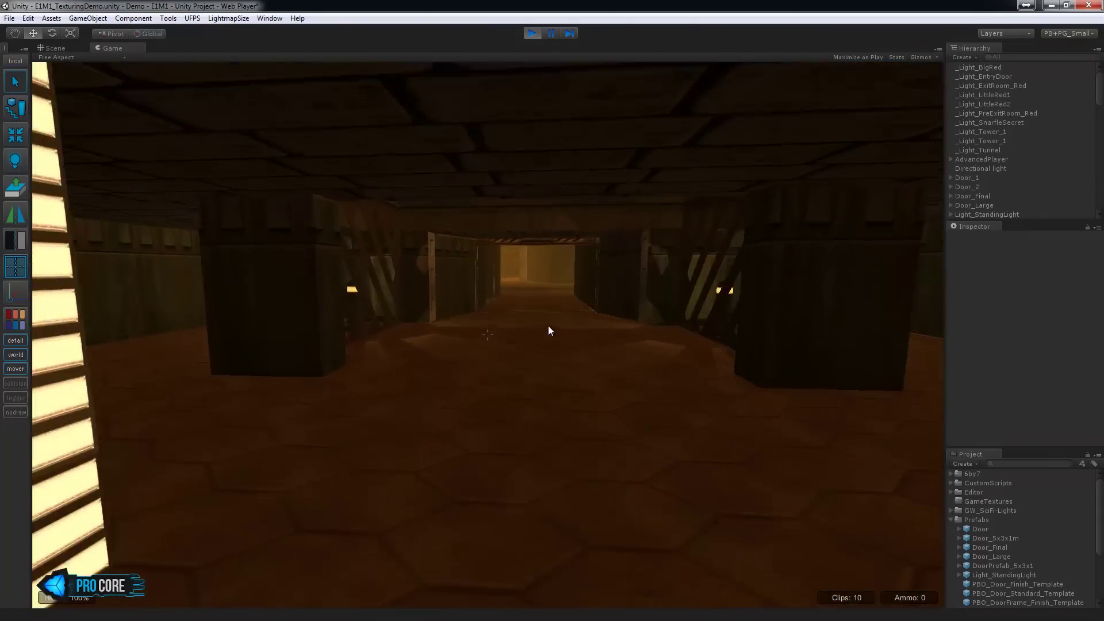
key("w")
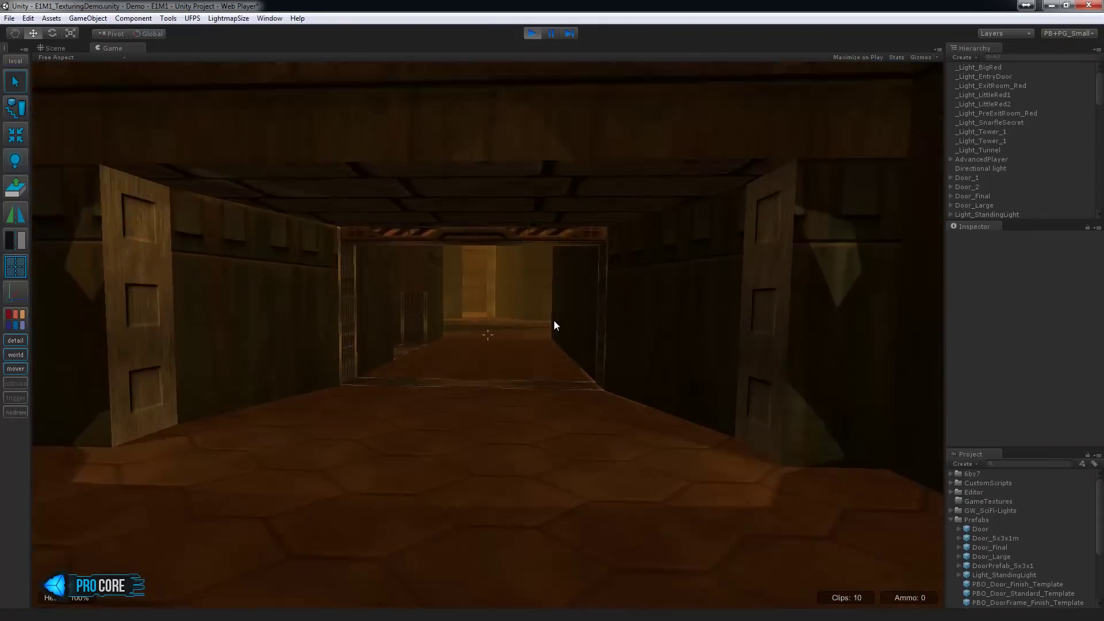
key("w")
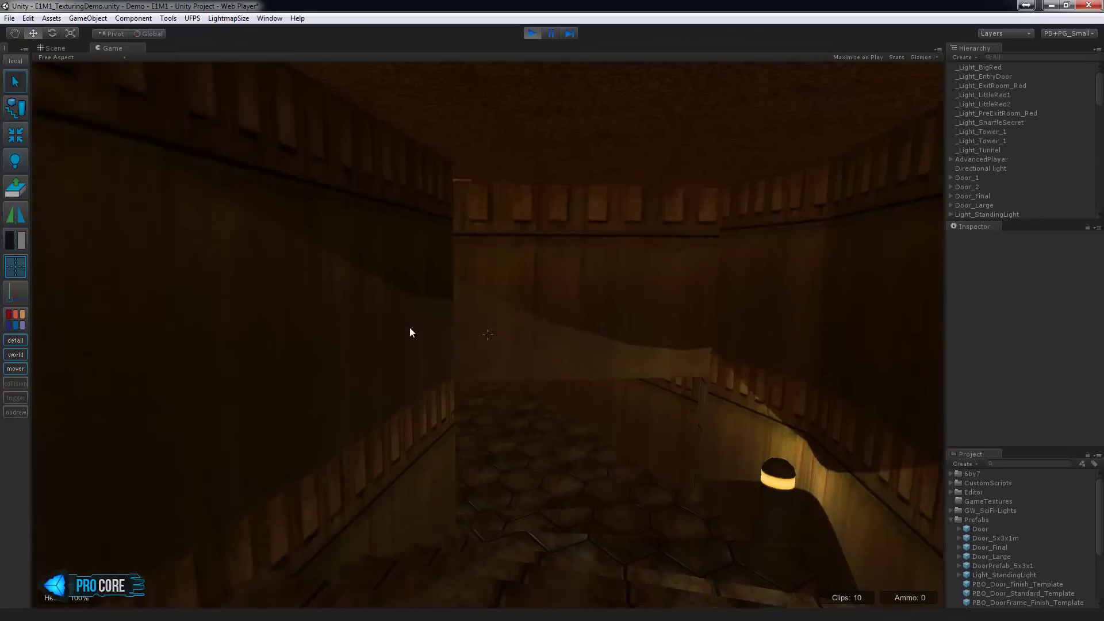
key("w")
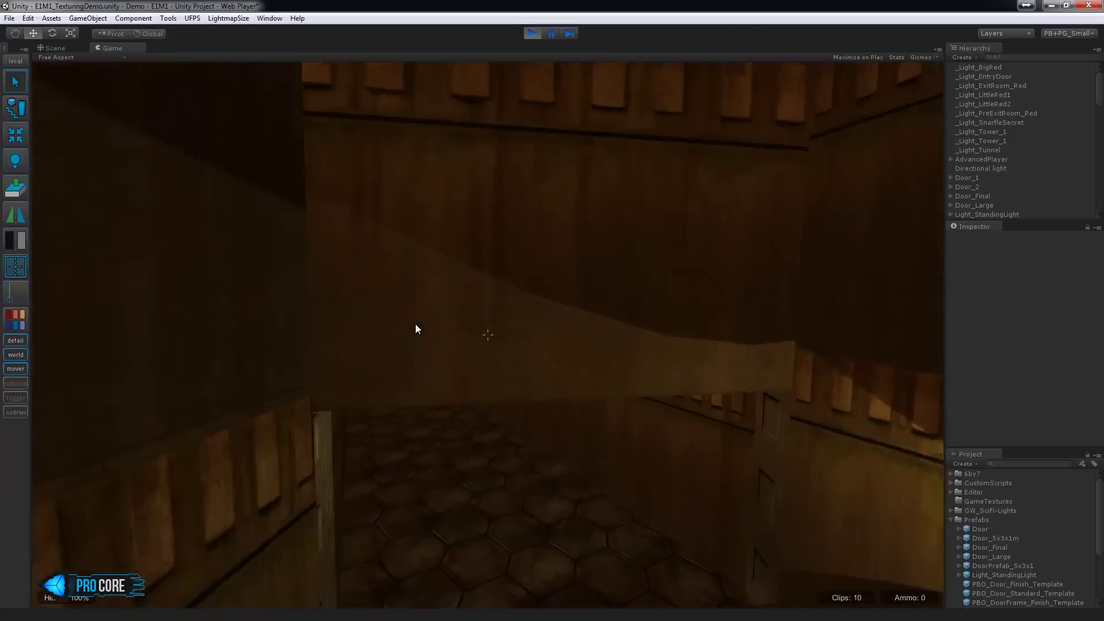
key("w")
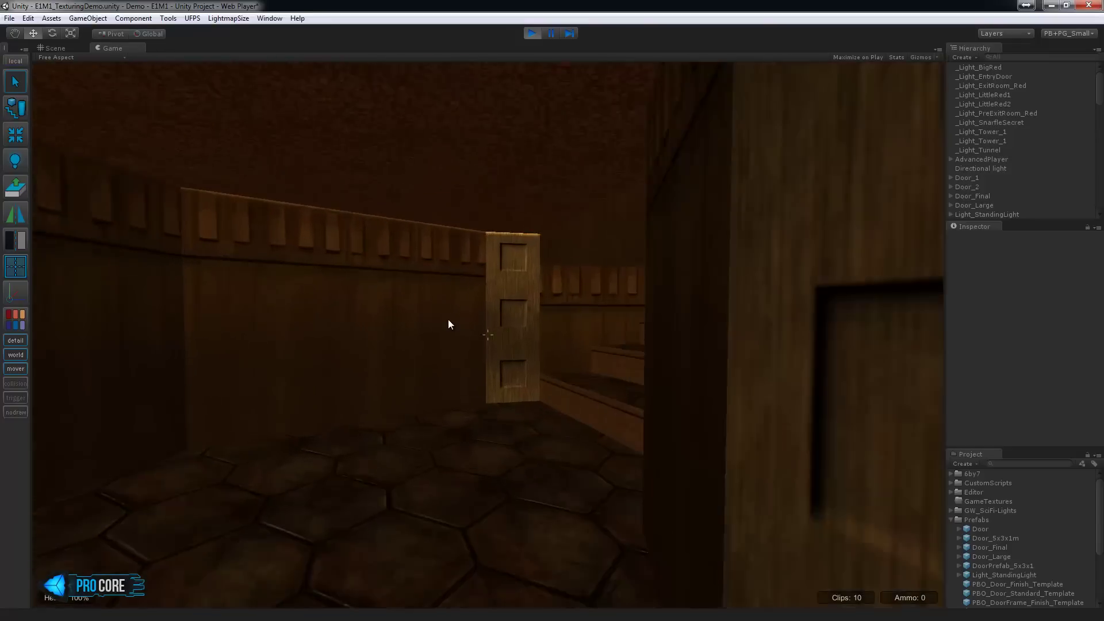
- Walk around the courtyard and examine the bridge and its ramp over the green slime pool
key("w")
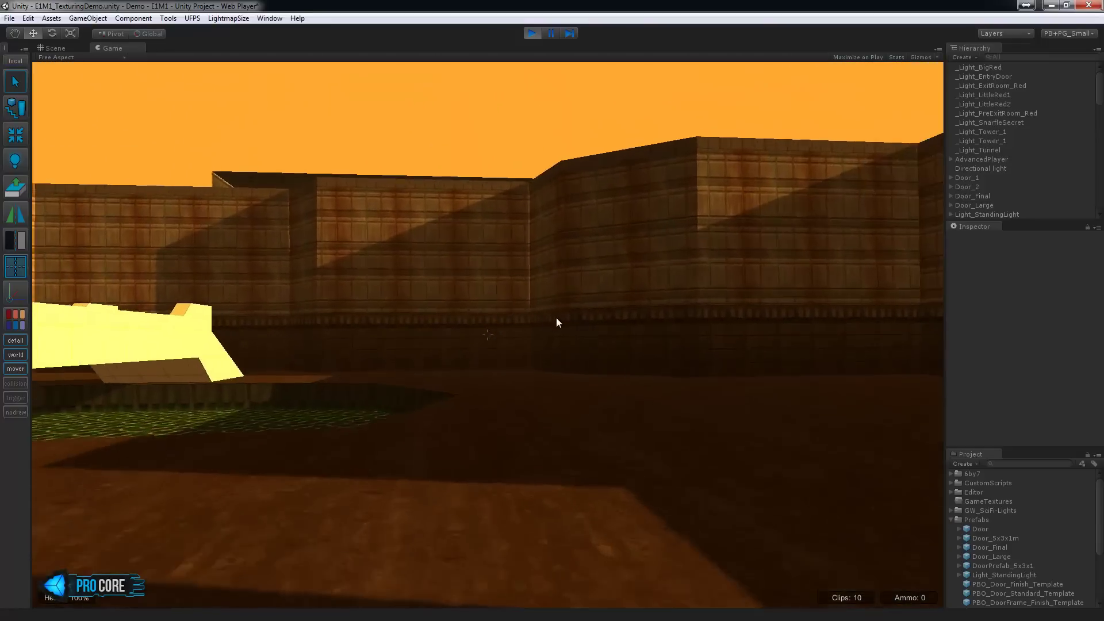
key("w")
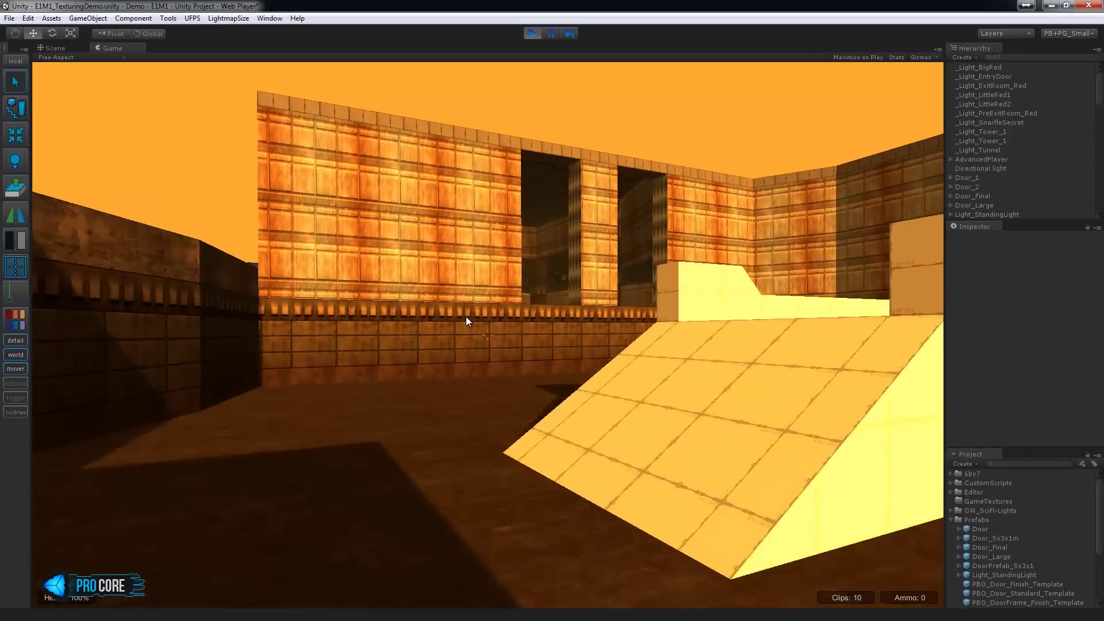
key("a")
key("s")
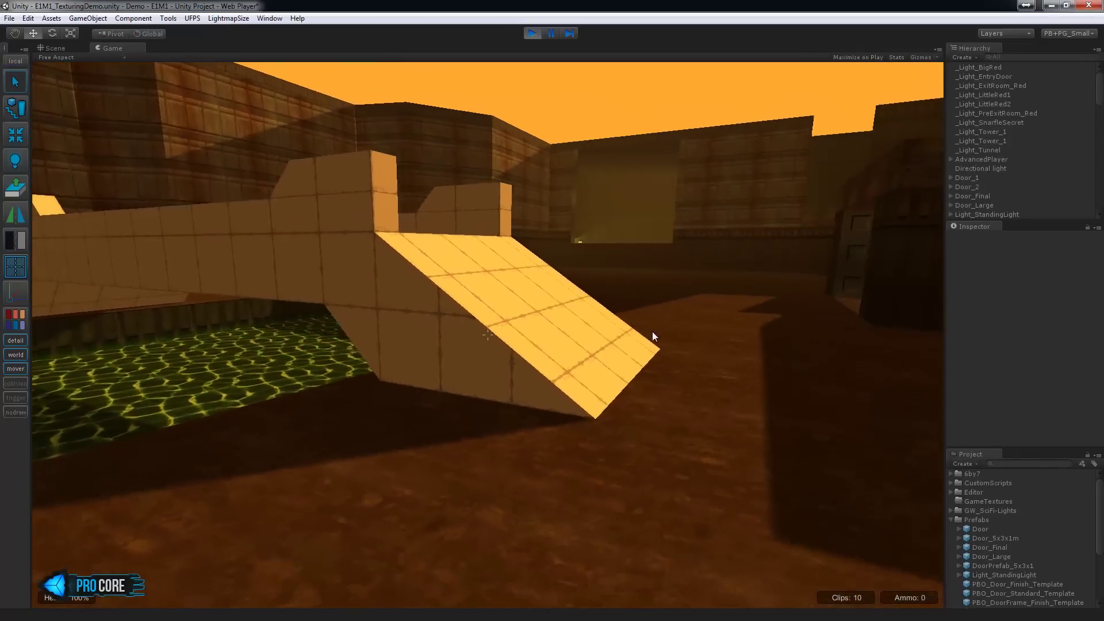
- Walk around the slime pool for another view of the bridge ramp and stop play mode
key("a")
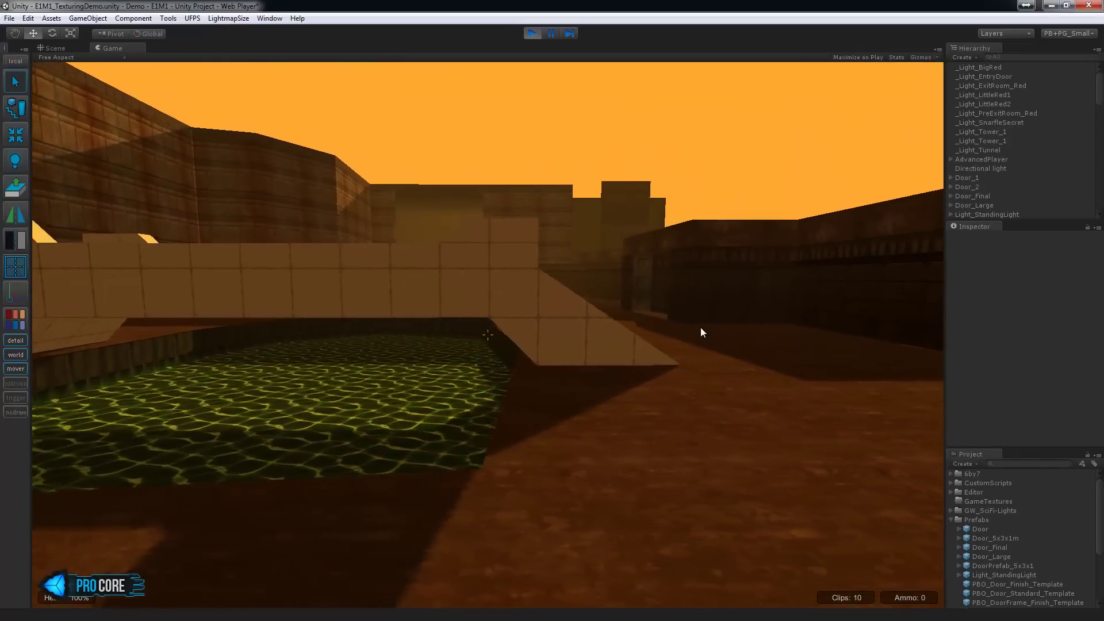
key("w")
key("d")
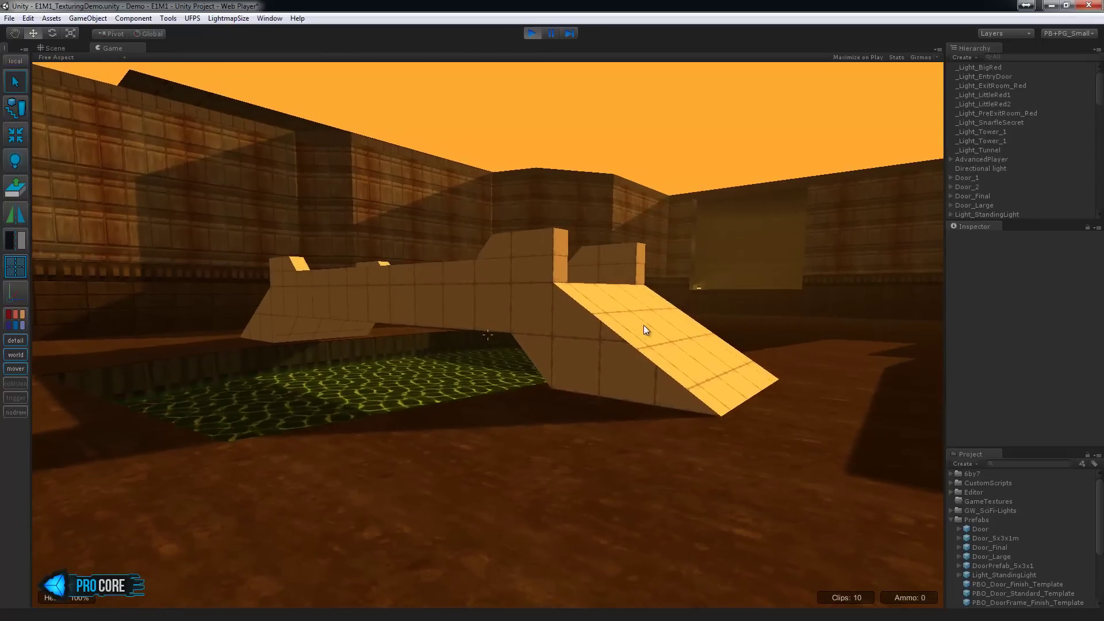
key("ctrl+p")
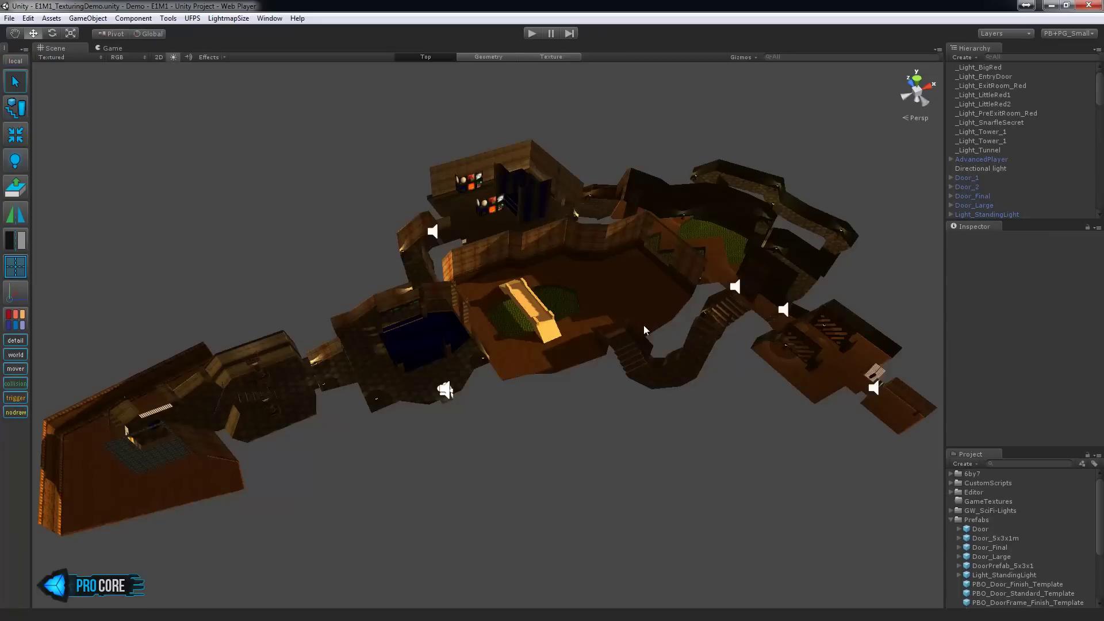
- Select the courtyard bridge, frame it and examine its ramp, deck and side walls up close
left_click(542, 321)
key("f")
left_click_drag(517, 468, 614, 430, "alt")
scroll(614, 430, "up", 8)
left_click_drag(723, 411, 766, 423, "alt")
scroll(666, 427, "down", 5)
scroll(597, 447, "up", 5)
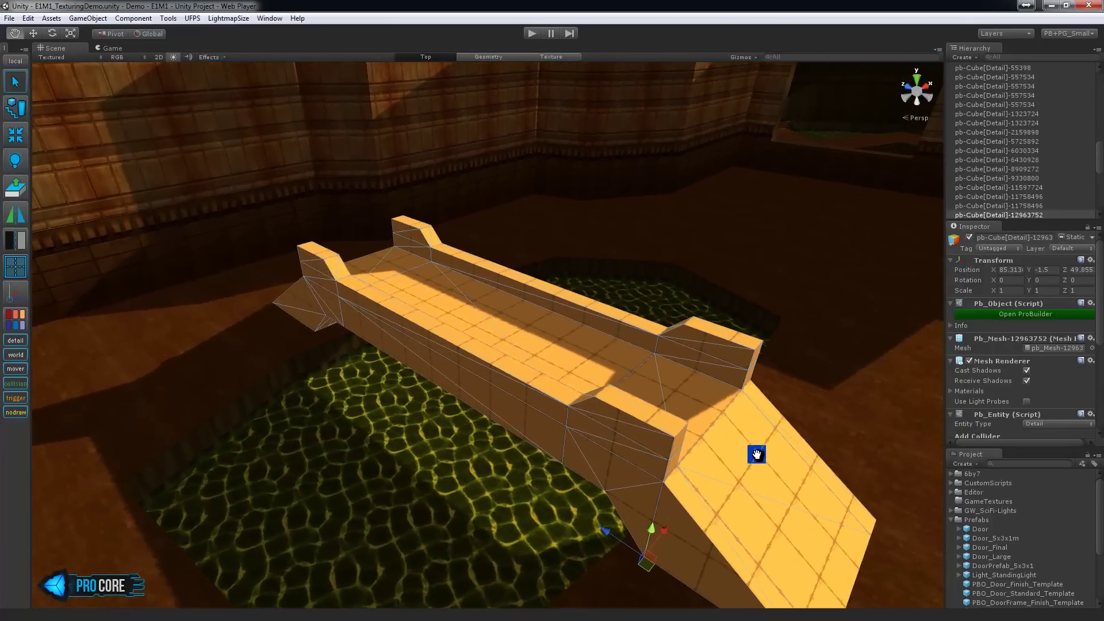
middle_click_drag(756, 454, 722, 397)
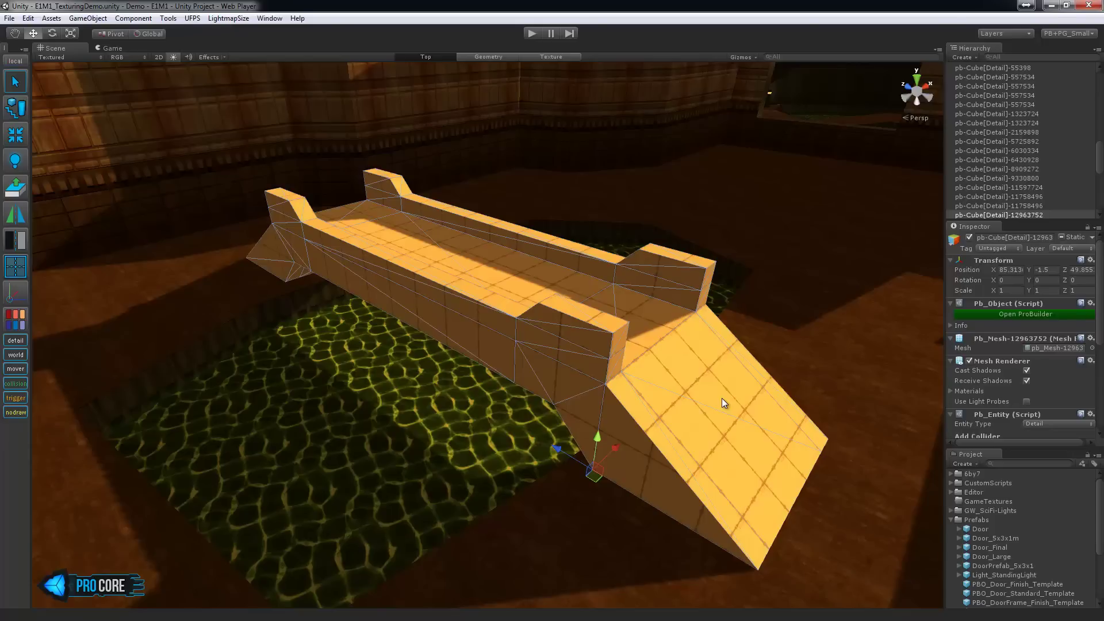
left_click_drag(722, 397, 821, 352, "alt")
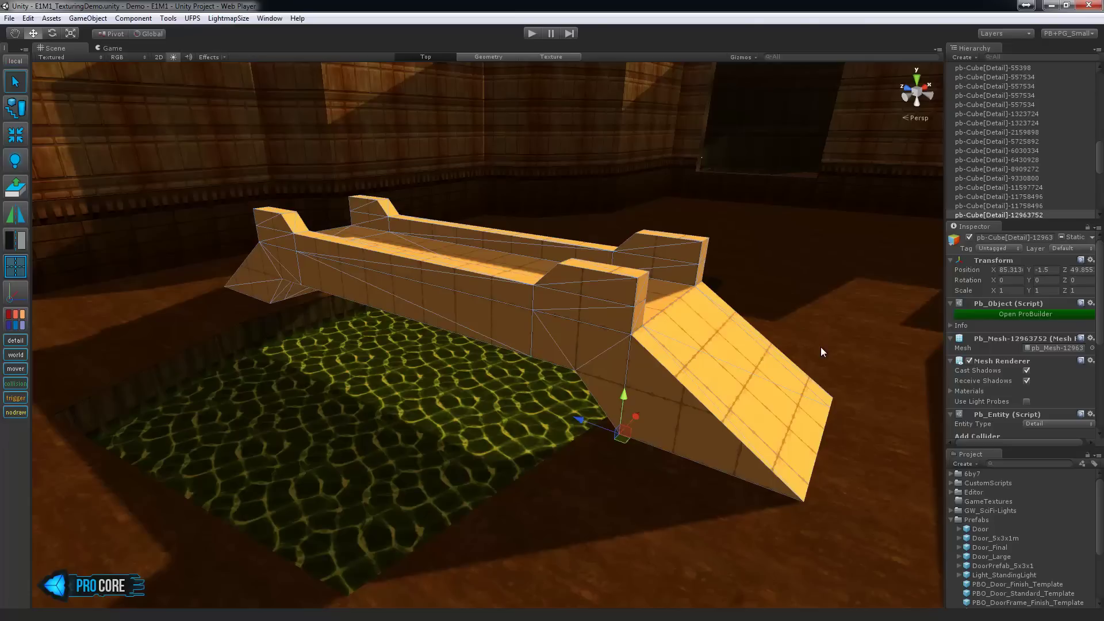
middle_click_drag(577, 340, 636, 363)
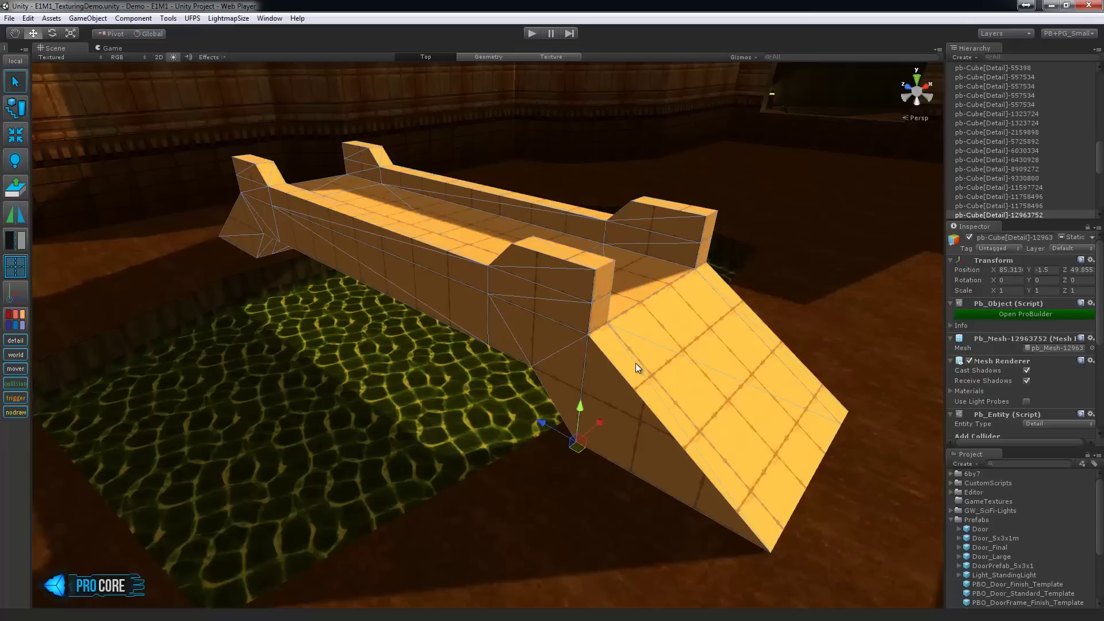
mouse_move(657, 375)
left_mouse_down("alt")
mouse_move(719, 374)
mouse_move(646, 368)
left_mouse_up("alt")
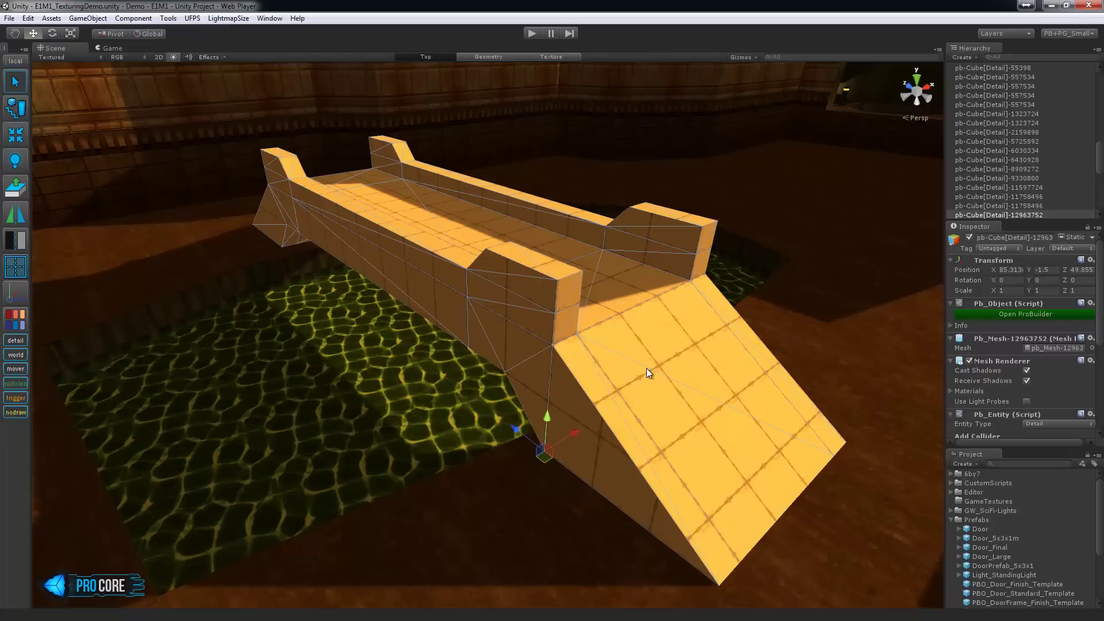
- Switch to ProBuilder's Texture mode and select the narrow strip faces along both edges of the bridge ramp
key("j")
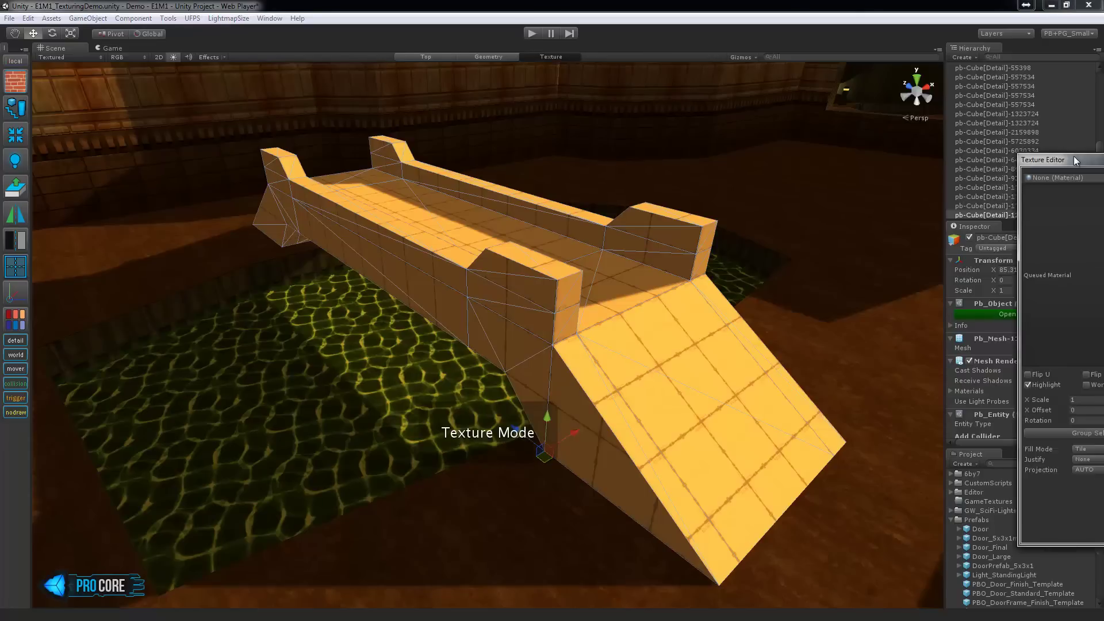
left_click_drag(719, 319, 684, 326, "alt")
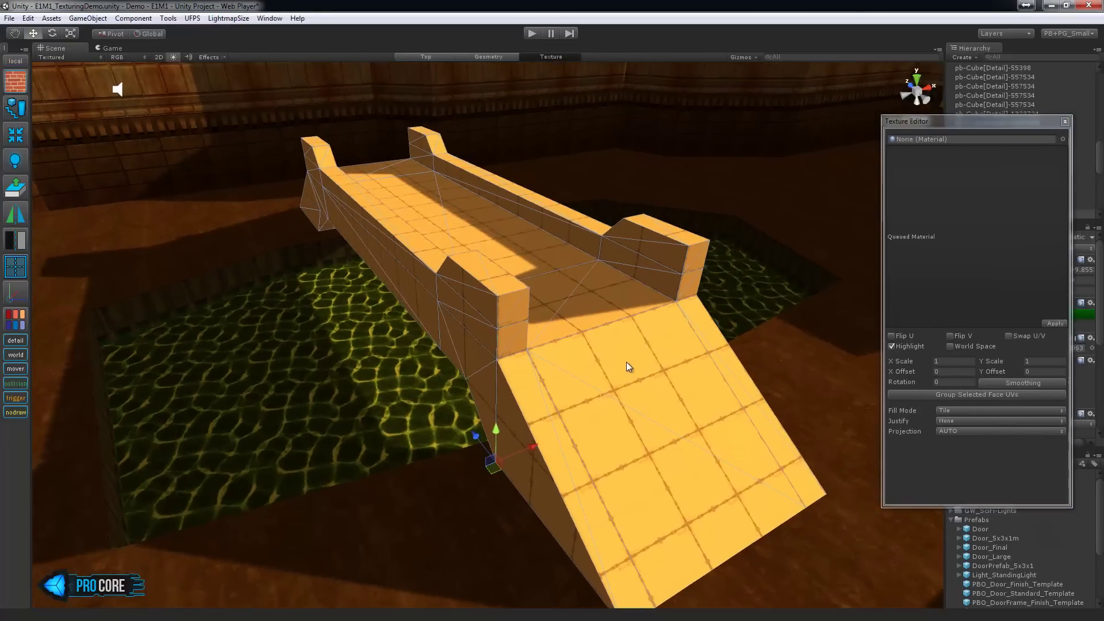
left_click_drag(626, 361, 598, 323, "alt")
left_click_drag(605, 361, 623, 330, "alt")
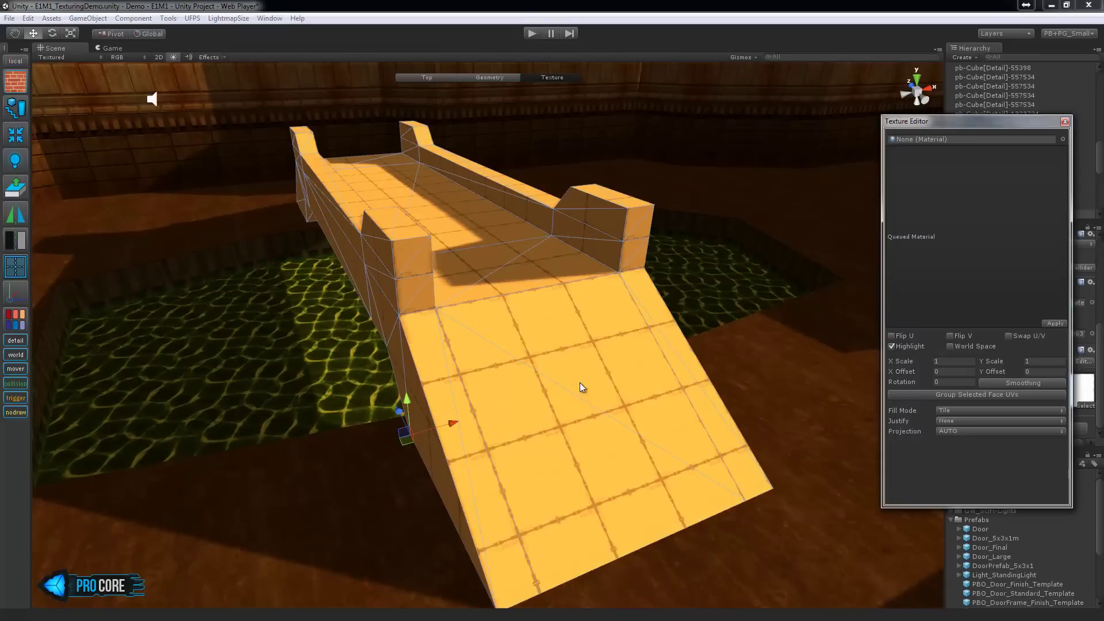
left_click(434, 343)
left_click_drag(598, 360, 631, 350, "alt")
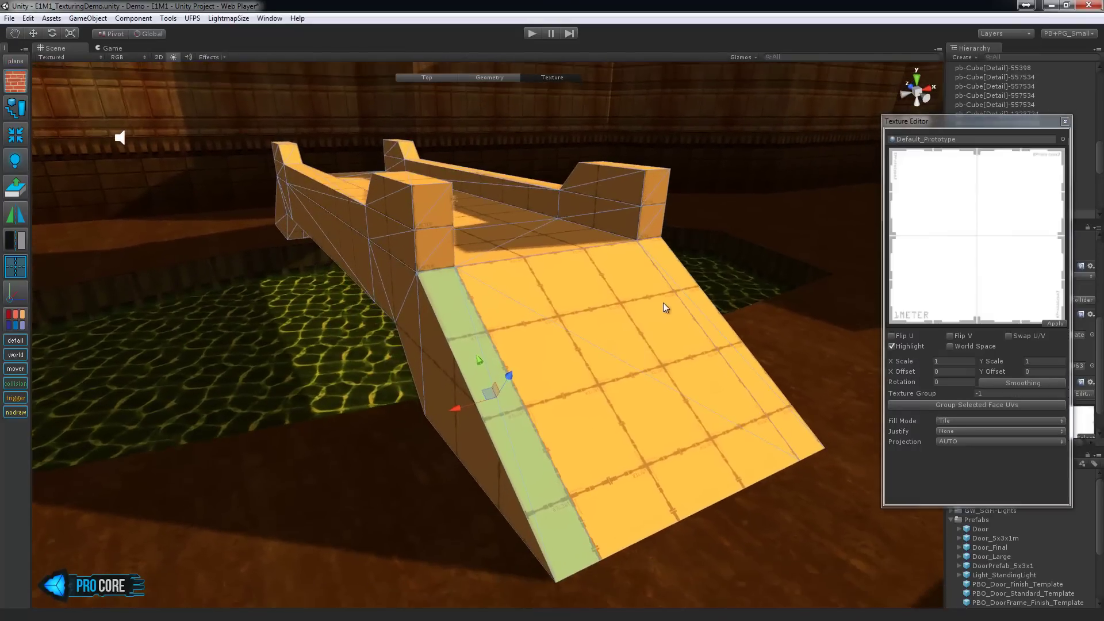
left_click(674, 281, "shift")
- Examine the lower trim wall faces around the courtyard and how they meet at the corners
left_click_drag(552, 279, 356, 299, "alt")
left_click(354, 298)
key("f")
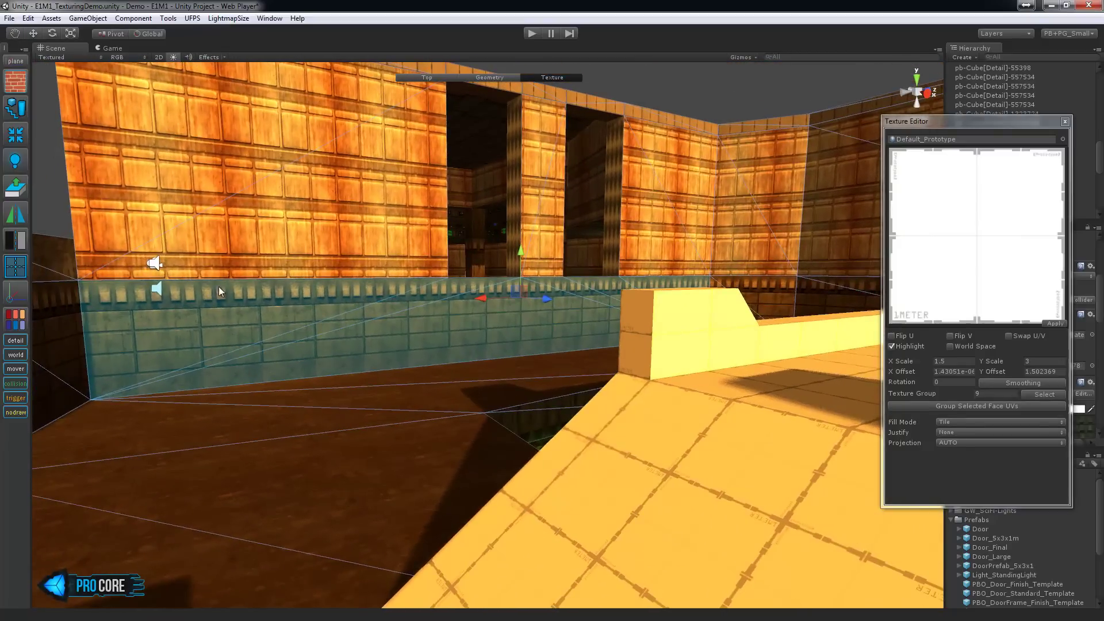
left_click_drag(236, 292, 439, 310, "alt")
left_click(440, 312)
left_click(453, 336)
left_click_drag(408, 366, 182, 409, "alt")
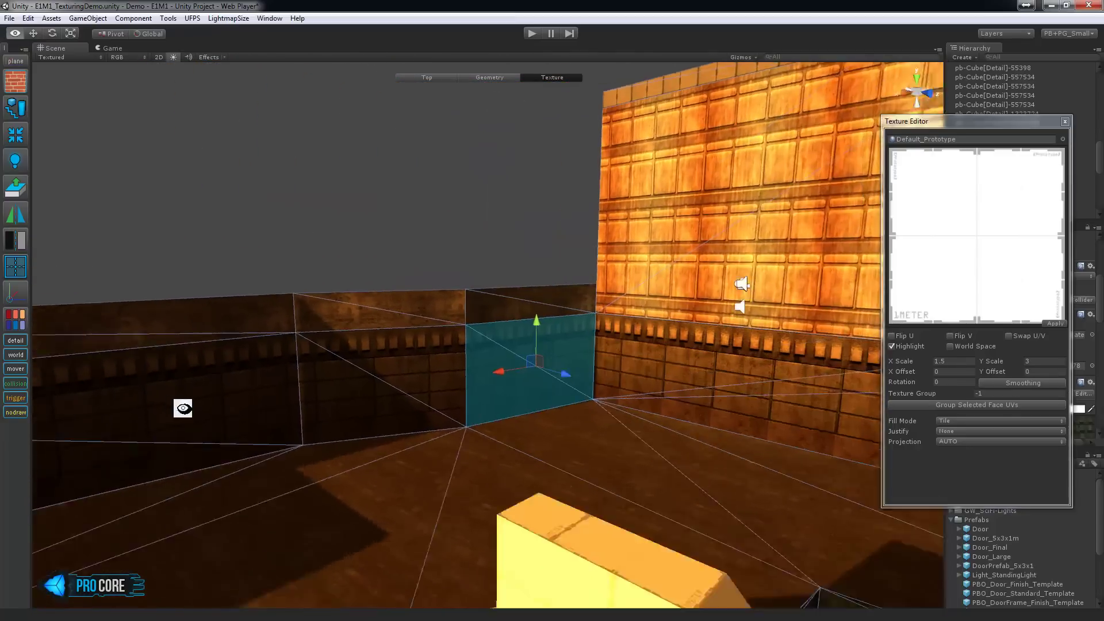
middle_click_drag(182, 409, 418, 343)
scroll(362, 362, "down", 3)
left_click_drag(306, 379, 537, 363, "alt")
scroll(537, 363, "down", 1)
- Examine the courtyard walls beside the side passage and the paneled trim face framing its opening
left_click(451, 246)
left_click(458, 289)
mouse_move(362, 336)
left_mouse_down("alt")
mouse_move(406, 335)
mouse_move(384, 335)
left_mouse_up("alt")
middle_click_drag(632, 351, 431, 328)
left_click_drag(431, 328, 467, 318, "alt")
scroll(467, 318, "up", 1)
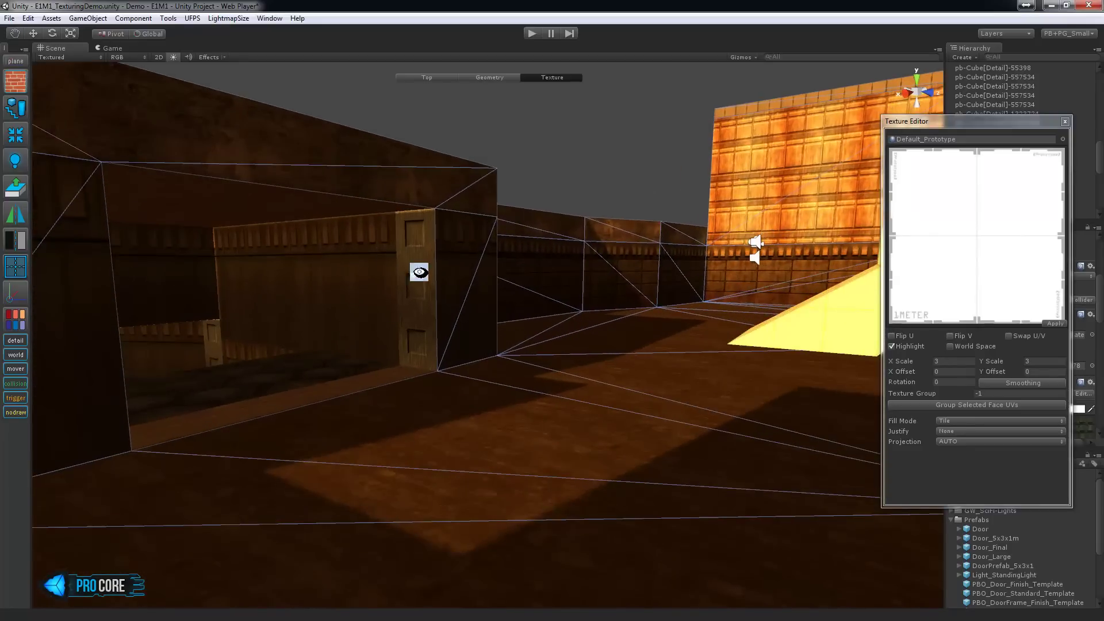
left_click(419, 270)
left_click_drag(396, 339, 430, 326, "alt")
scroll(431, 328, "up", 5)
left_click_drag(613, 372, 622, 391, "alt")
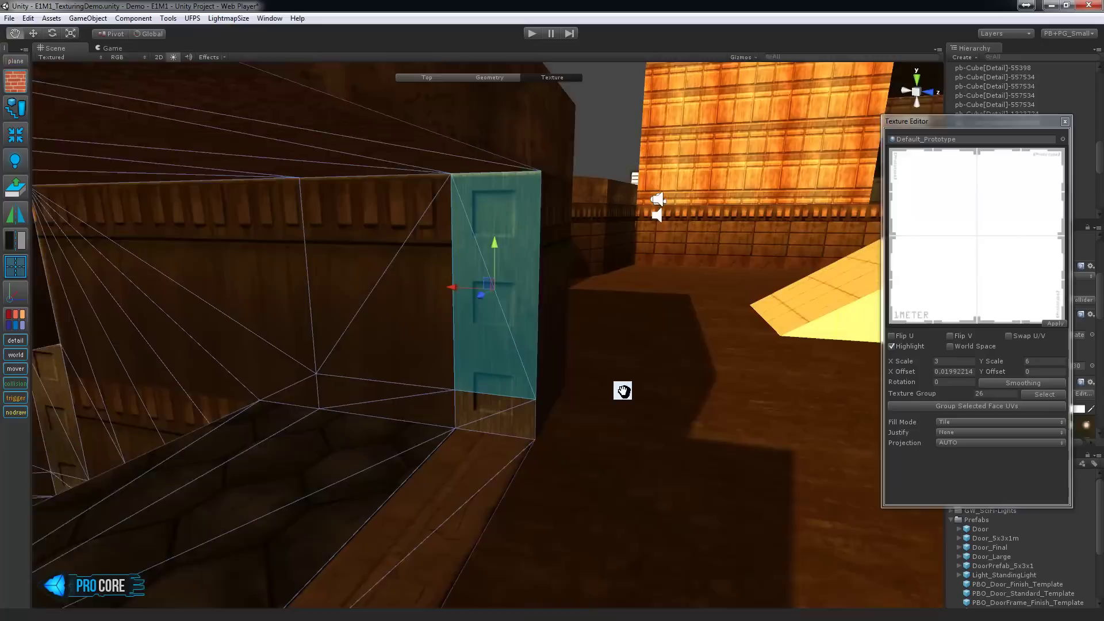
middle_click_drag(621, 390, 408, 385)
scroll(409, 385, "up", 3)
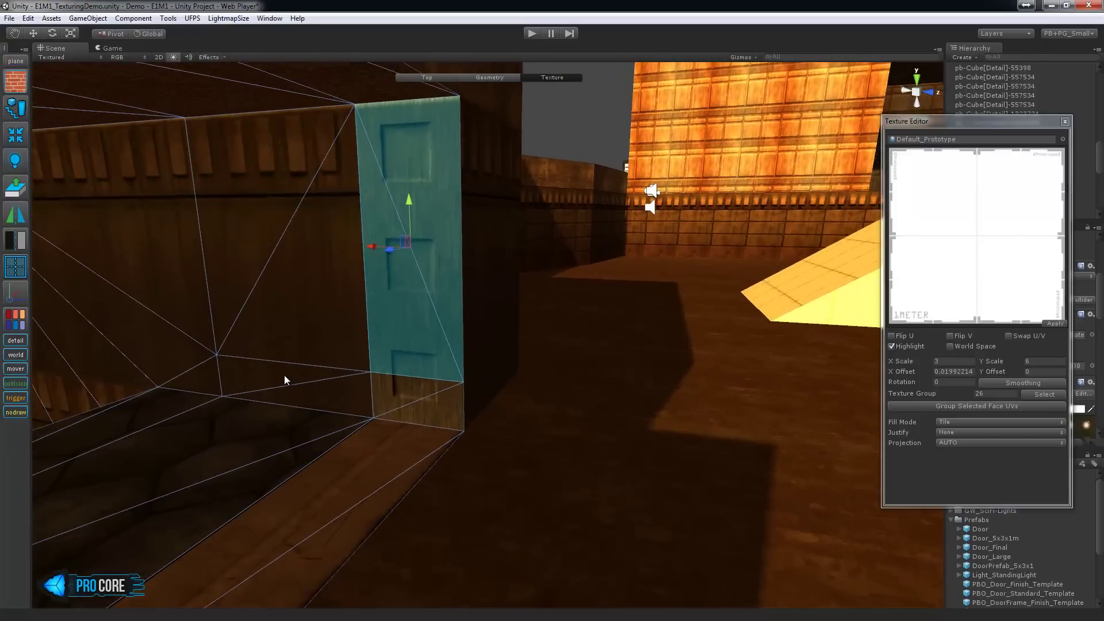
- Inspect the wall face, the low strip beneath it and the paneled trim at the side passage opening
left_click(284, 375)
middle_click_drag(315, 344, 335, 346)
scroll(336, 347, "up", 1)
left_click(299, 366)
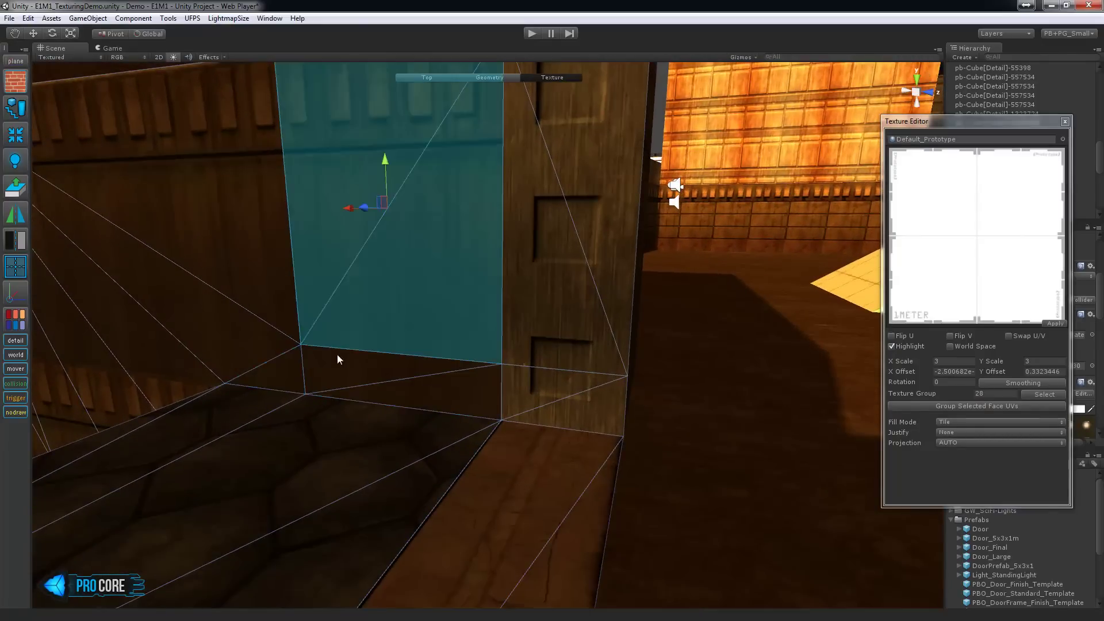
left_click(329, 374)
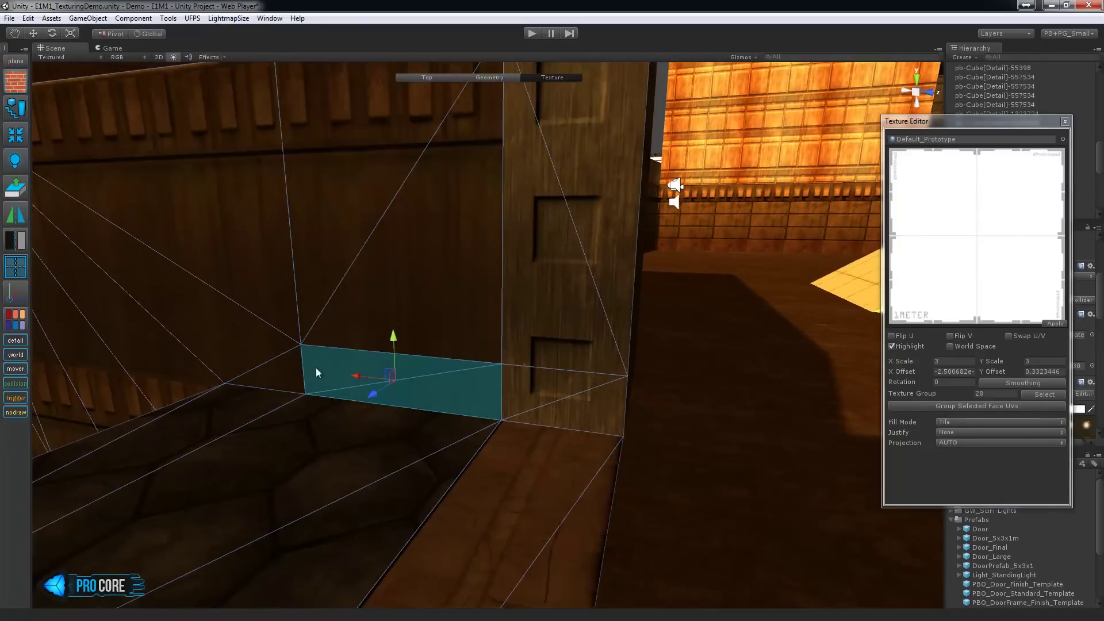
middle_click_drag(495, 378, 432, 408)
scroll(432, 408, "down", 5)
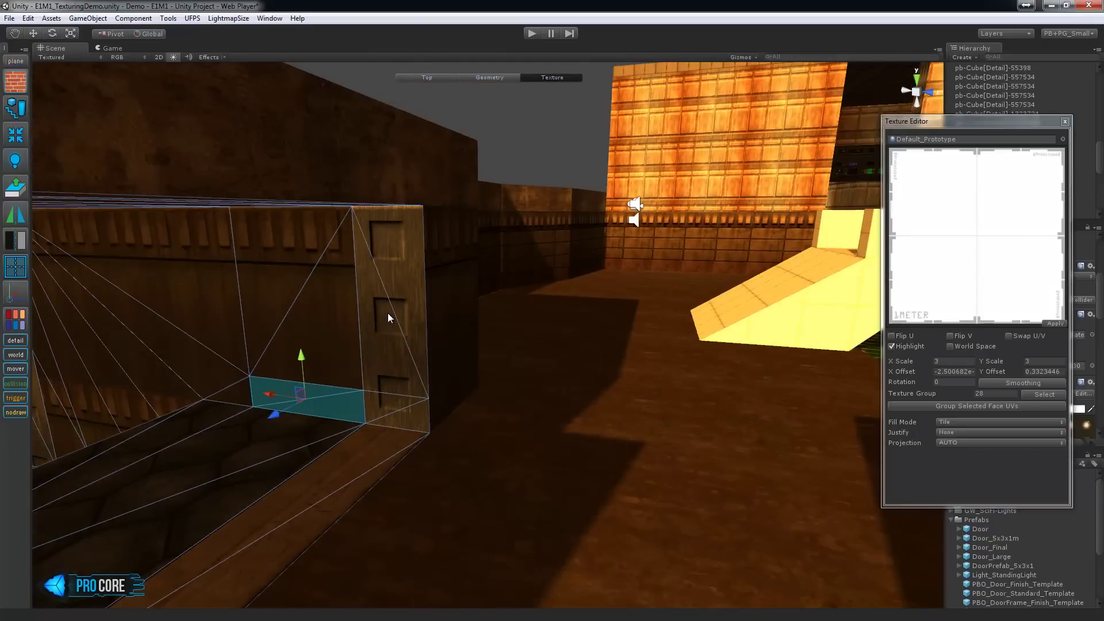
left_click(387, 313)
key("Right")
left_click(764, 273)
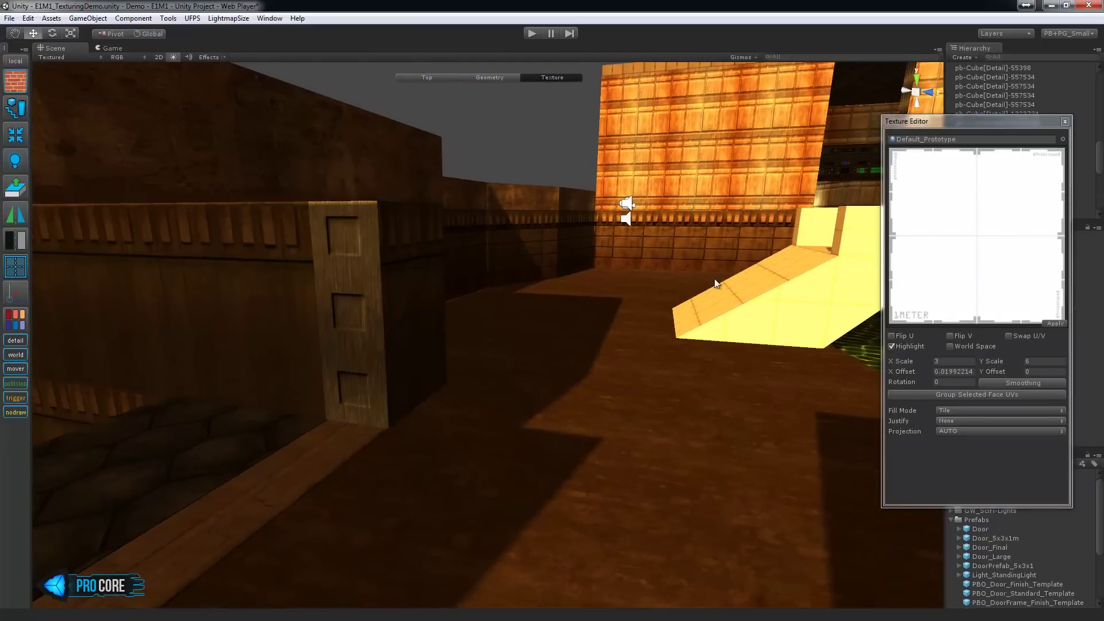
- Return to the bridge and select the narrow strip face along one edge of its ramp
left_click(729, 284)
left_click_drag(658, 273, 621, 309, "alt")
key("f")
left_click_drag(483, 230, 804, 296, "alt")
left_click_drag(408, 342, 526, 346, "alt")
middle_click_drag(394, 367, 518, 404)
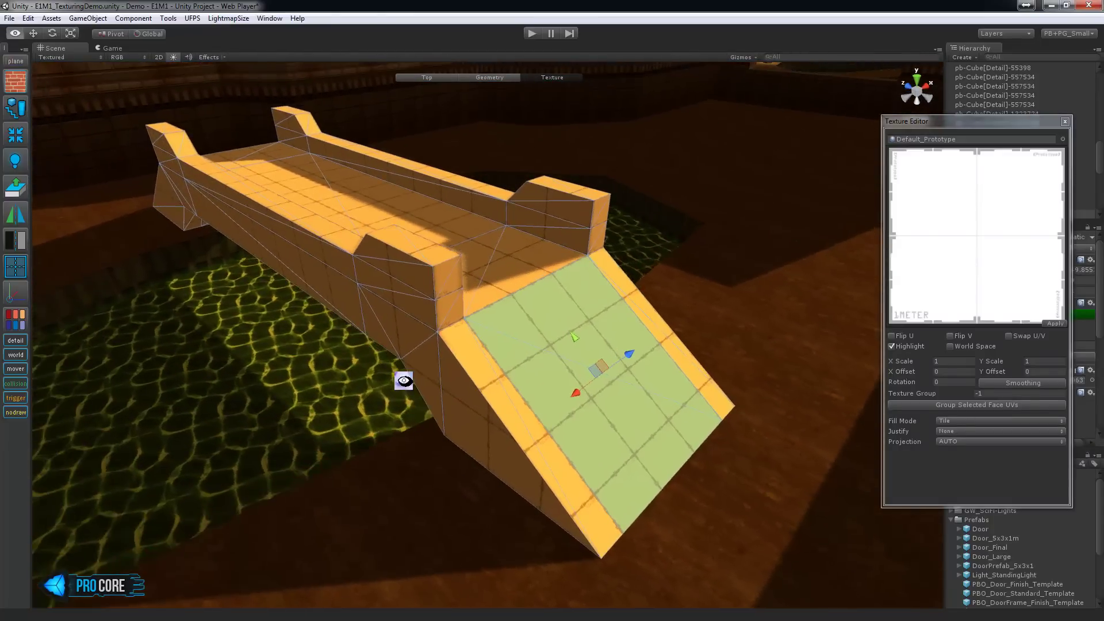
left_click_drag(401, 382, 495, 354, "alt")
left_click(494, 354)
left_click_drag(633, 389, 654, 405, "alt")
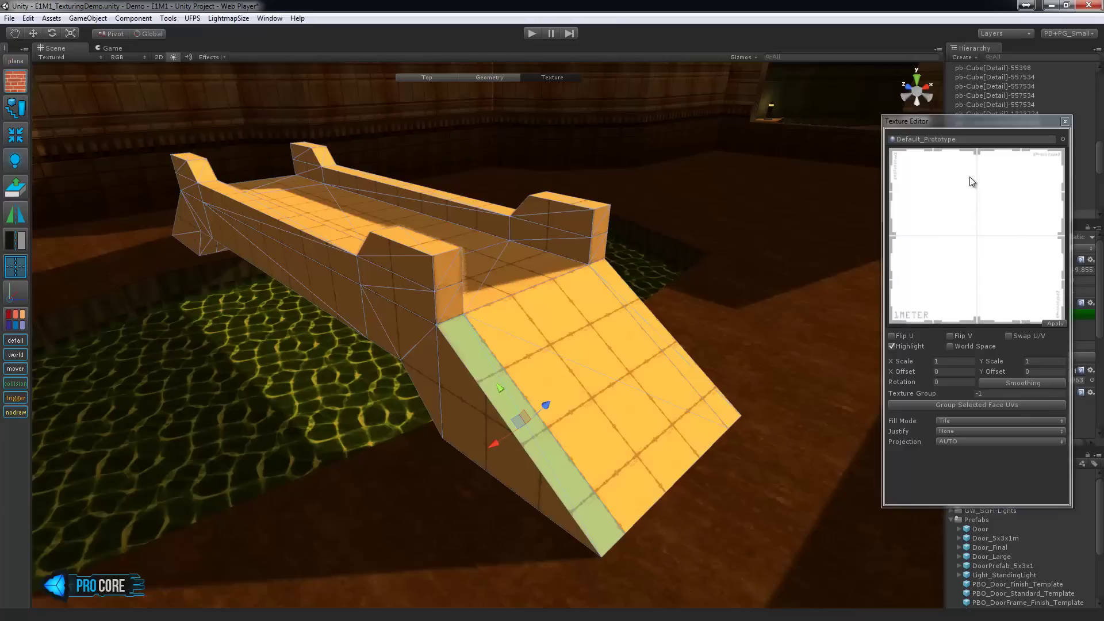
- Browse the project materials and queue compspan as the material in the Texture Editor
left_click_drag(975, 126, 910, 129)
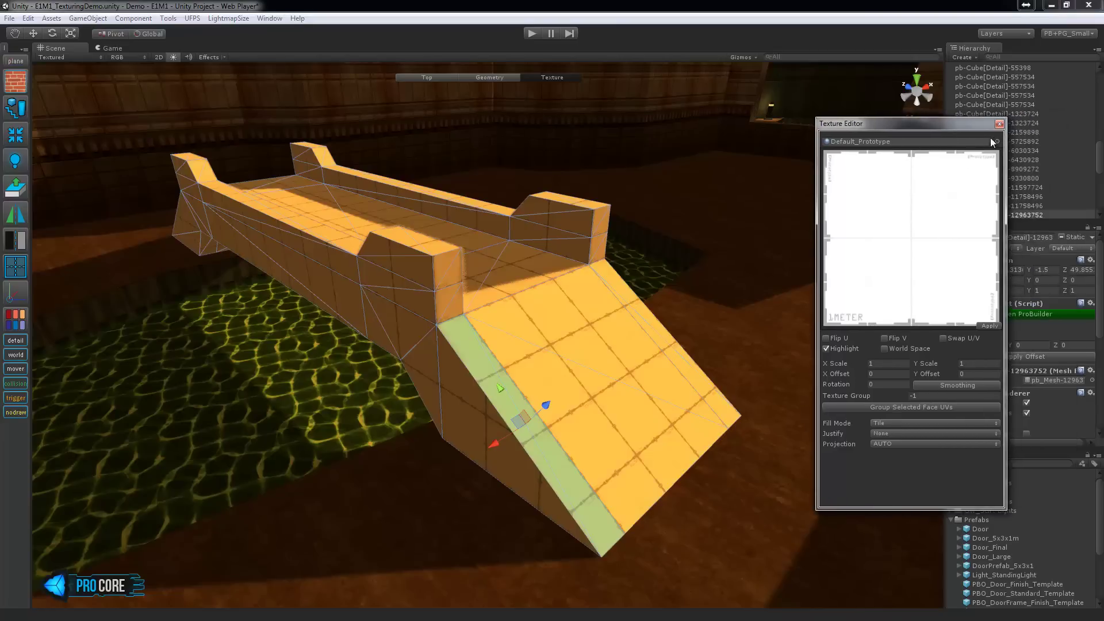
left_click(997, 142)
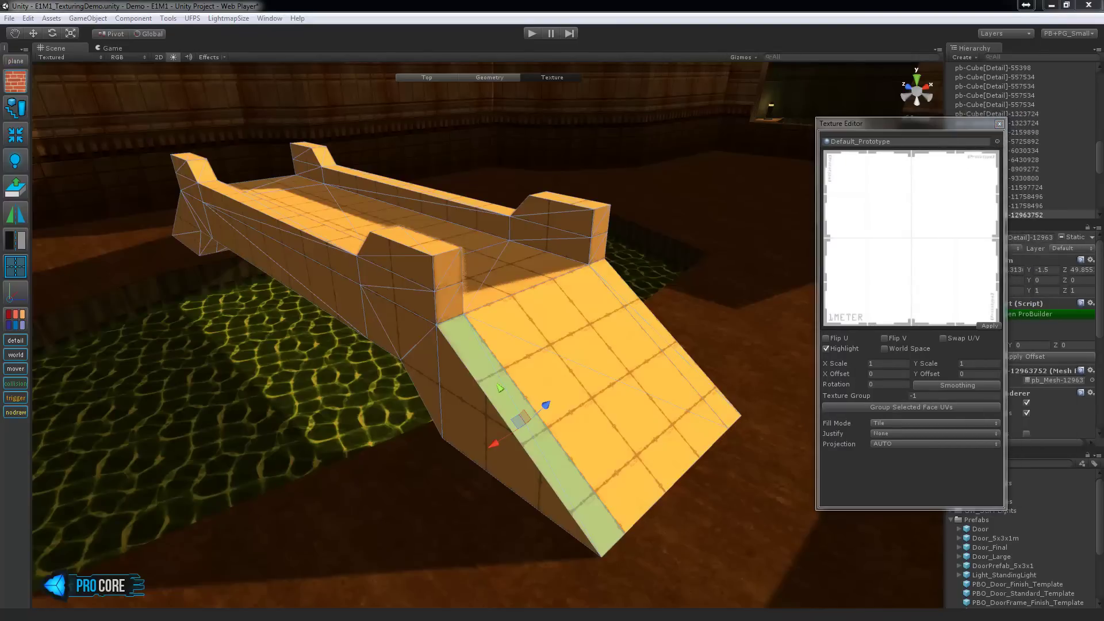
left_click_drag(911, 218, 535, 208)
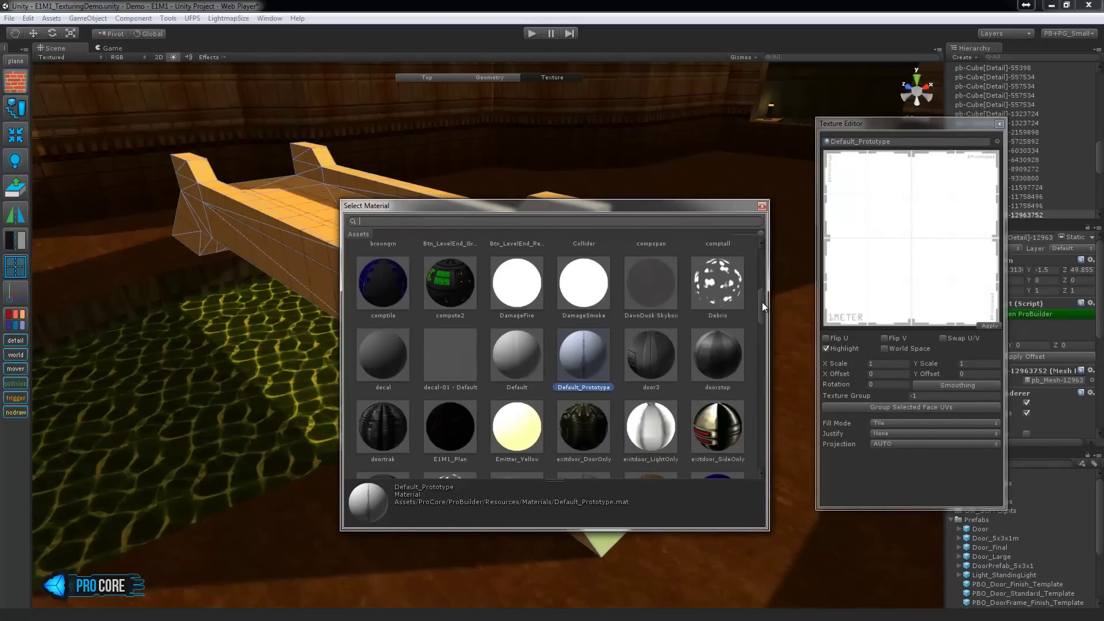
left_click_drag(763, 303, 753, 435)
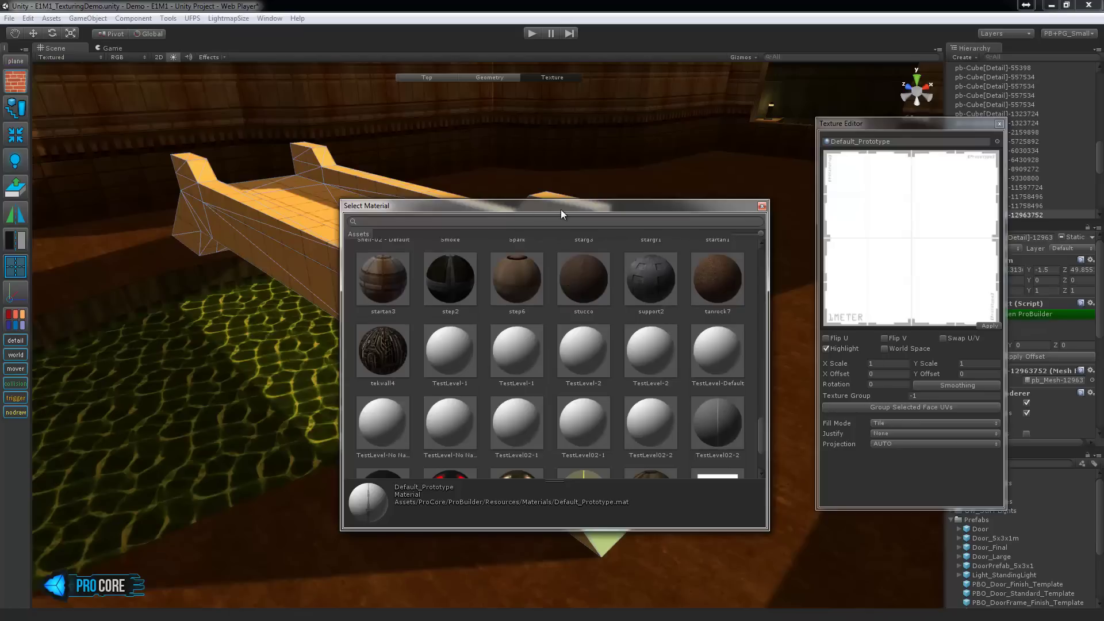
left_click_drag(574, 207, 342, 209)
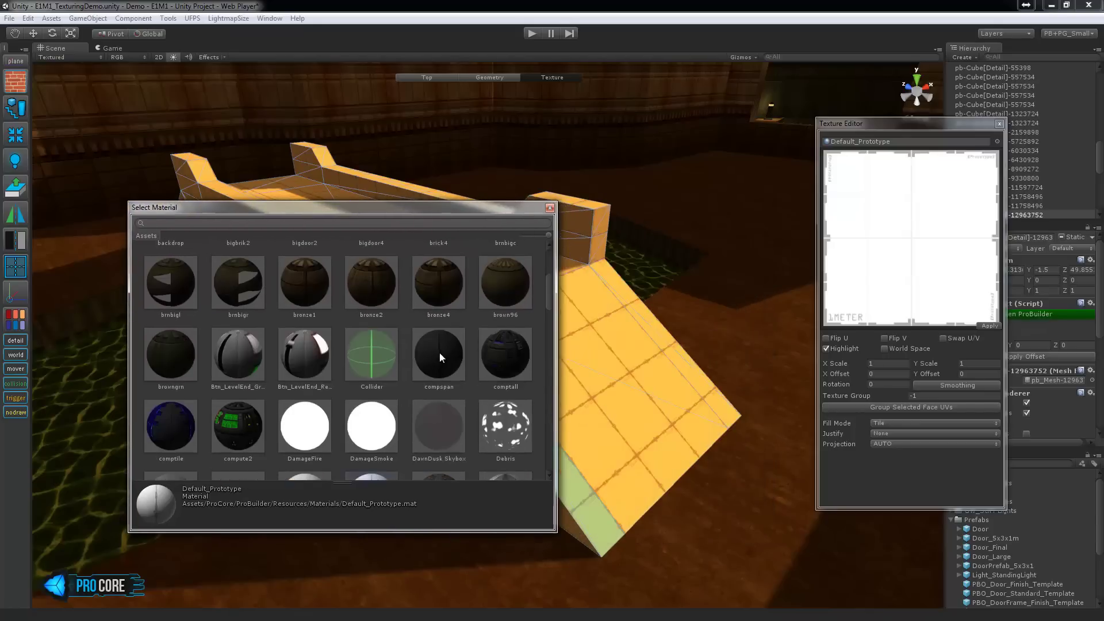
left_click(439, 357)
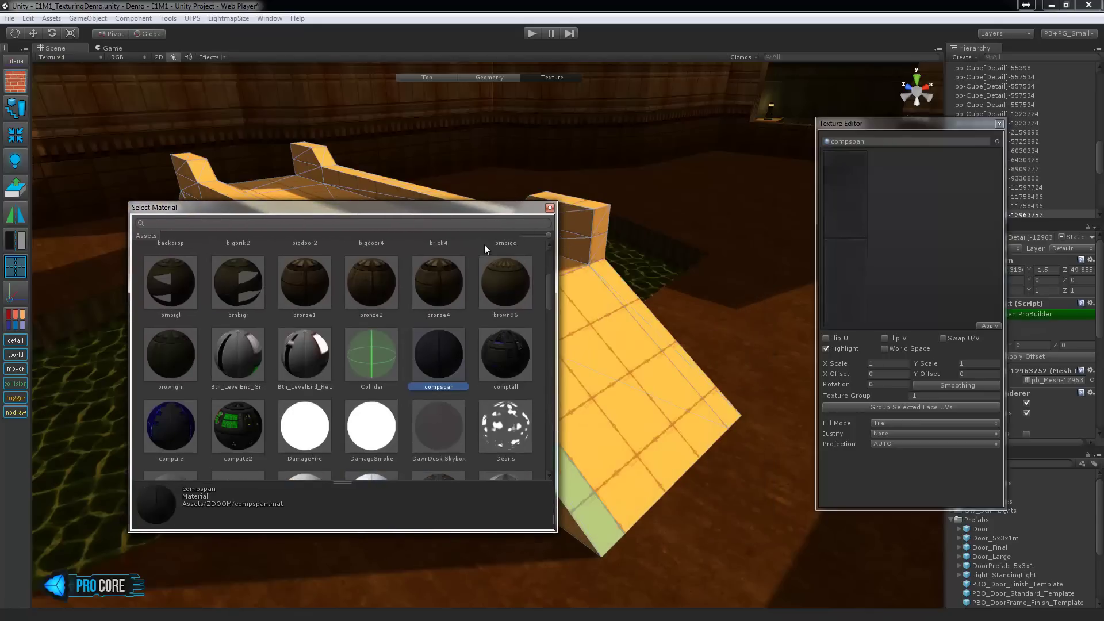
left_click_drag(506, 210, 471, 179)
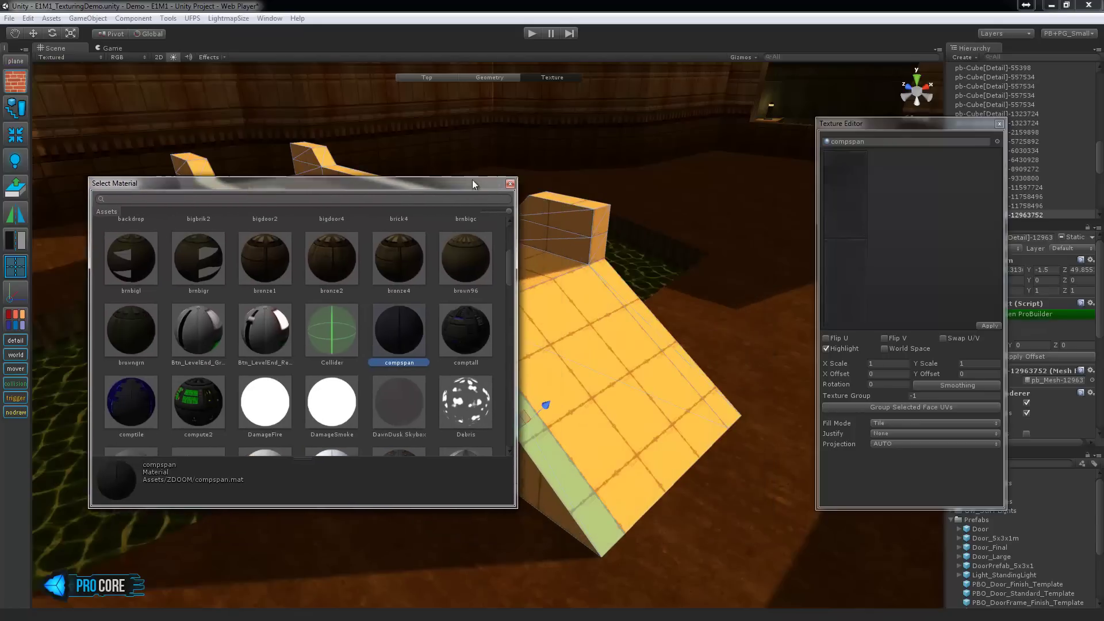
left_click(509, 182)
- Enlarge the Texture Editor for a bigger compspan preview and place it clear of the bridge ramp
left_click_drag(592, 296, 542, 248, "alt")
scroll(542, 248, "up", 4)
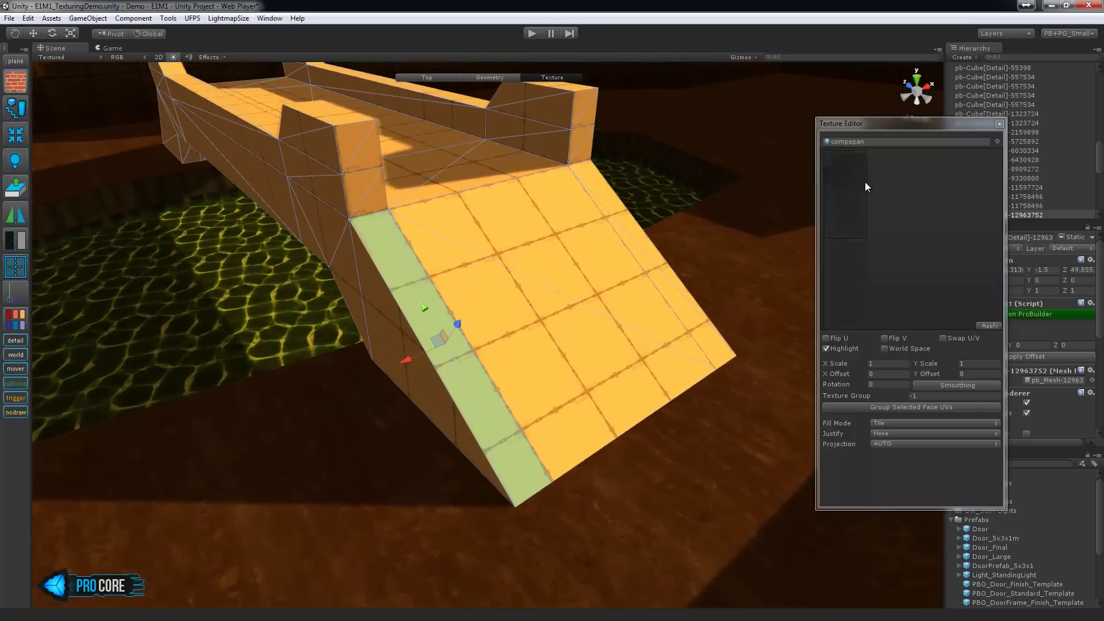
left_click_drag(884, 127, 730, 91)
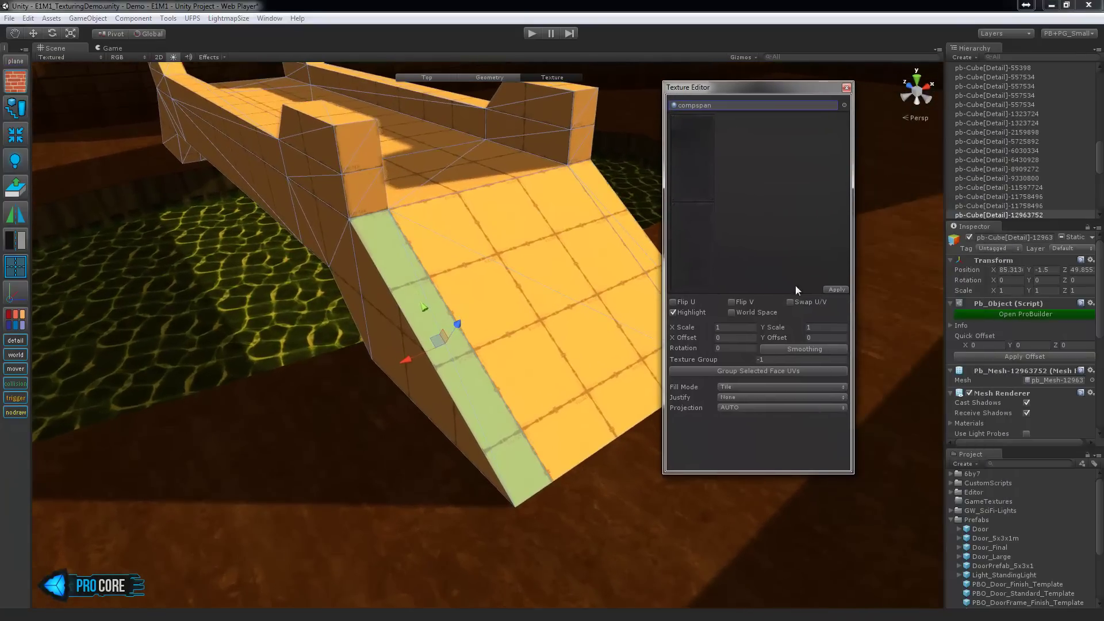
left_click_drag(851, 470, 946, 516)
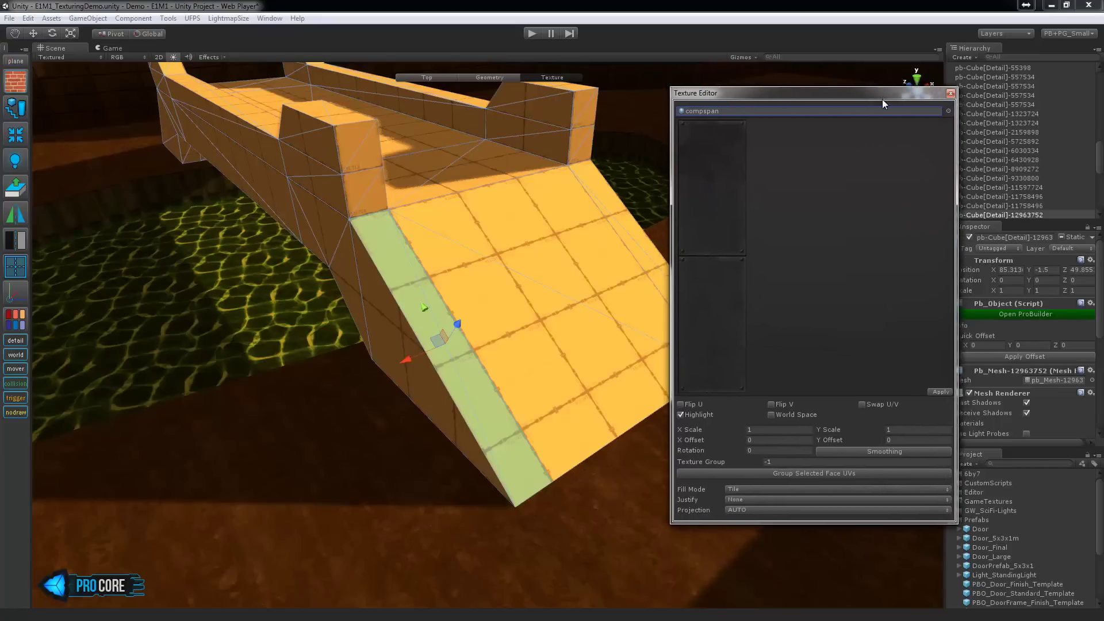
left_click_drag(882, 89, 960, 89)
- Add the remaining narrow edge strips on the ramps at both ends of the bridge to the face selection
left_click_drag(575, 294, 457, 229, "alt")
left_click(602, 257, "shift")
scroll(457, 230, "down", 2)
middle_click_drag(437, 339, 485, 301)
left_click(486, 301, "shift")
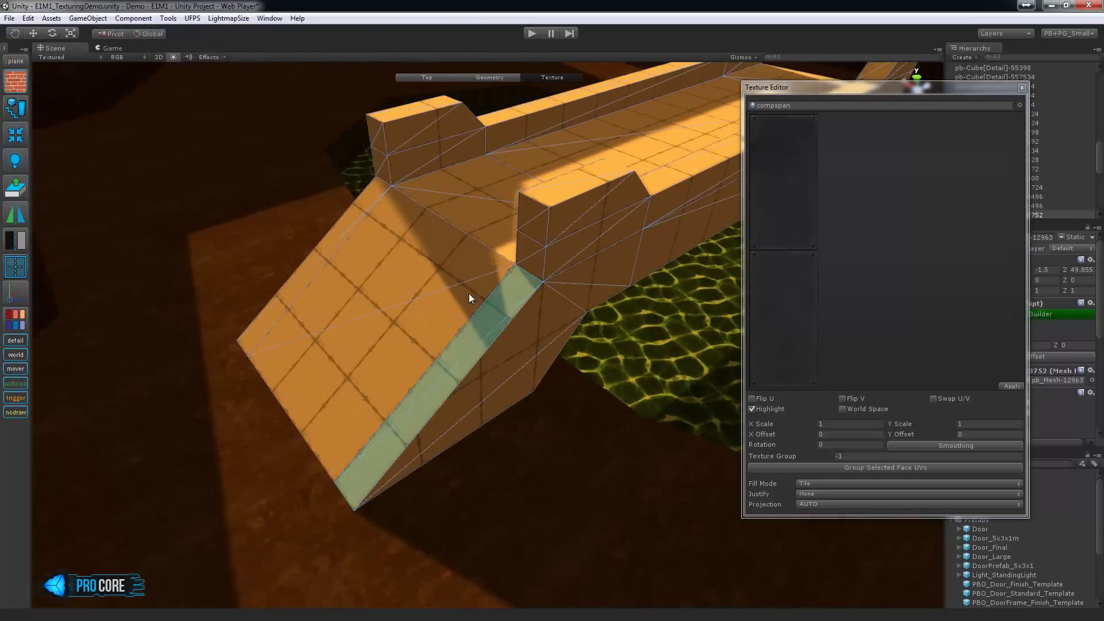
left_click_drag(554, 308, 402, 288, "alt")
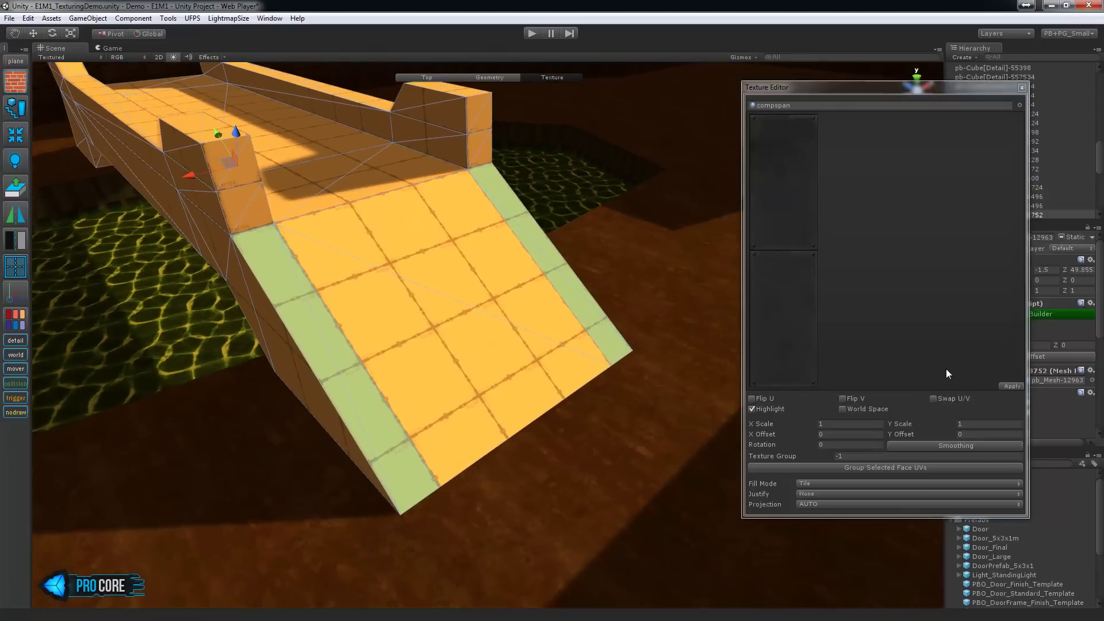
- Apply the compspan material to the selected edge strips on the bridge ramps
left_click(1011, 385)
middle_click_drag(578, 322, 468, 335)
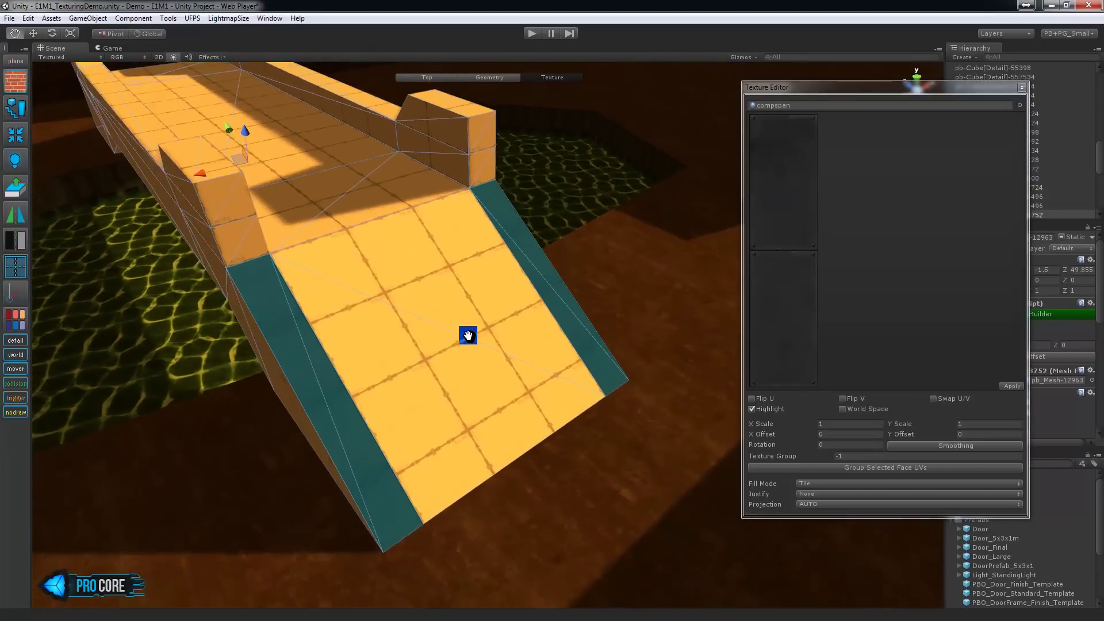
scroll(480, 333, "up", 3)
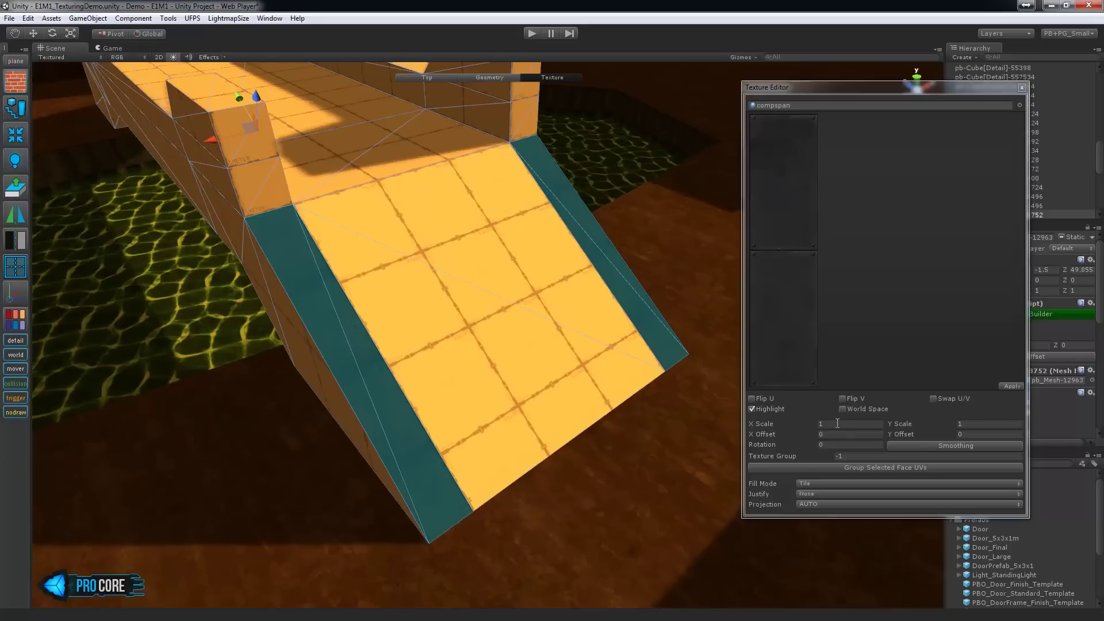
- Select only one edge strip of the near ramp and set its texture scale to 0.5 in X and 2 in Y
left_click(984, 423)
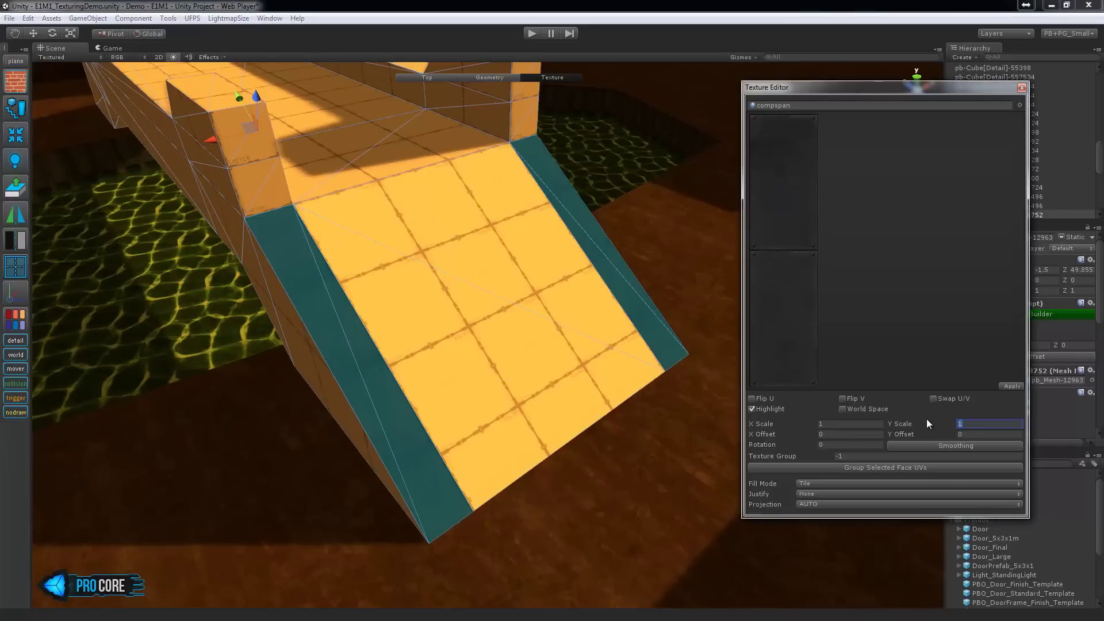
left_click(364, 379)
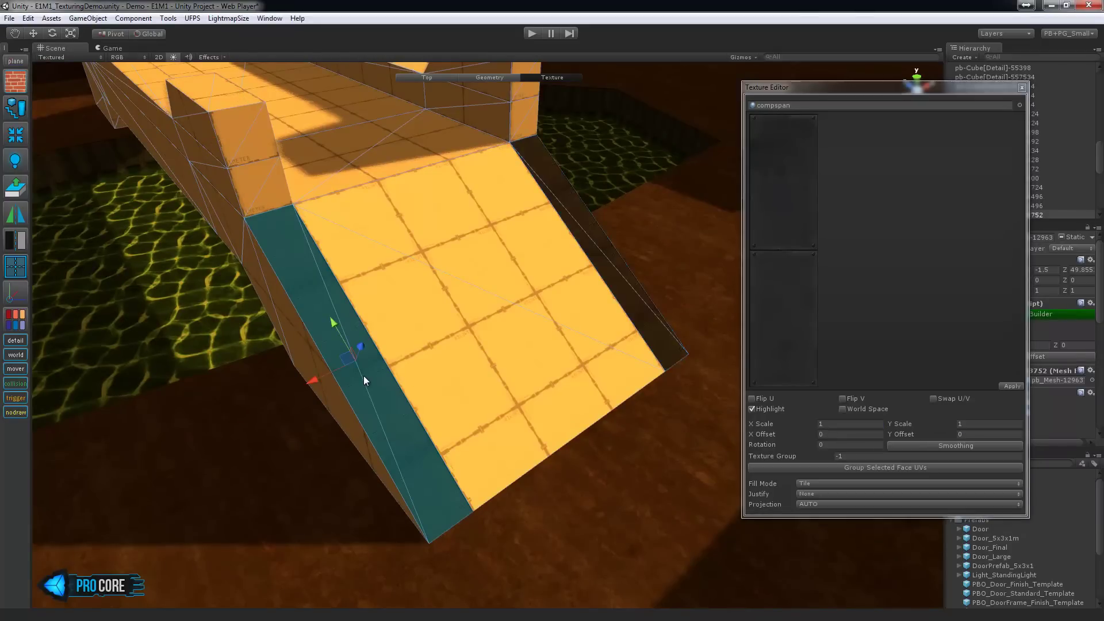
scroll(364, 377, "up", 1)
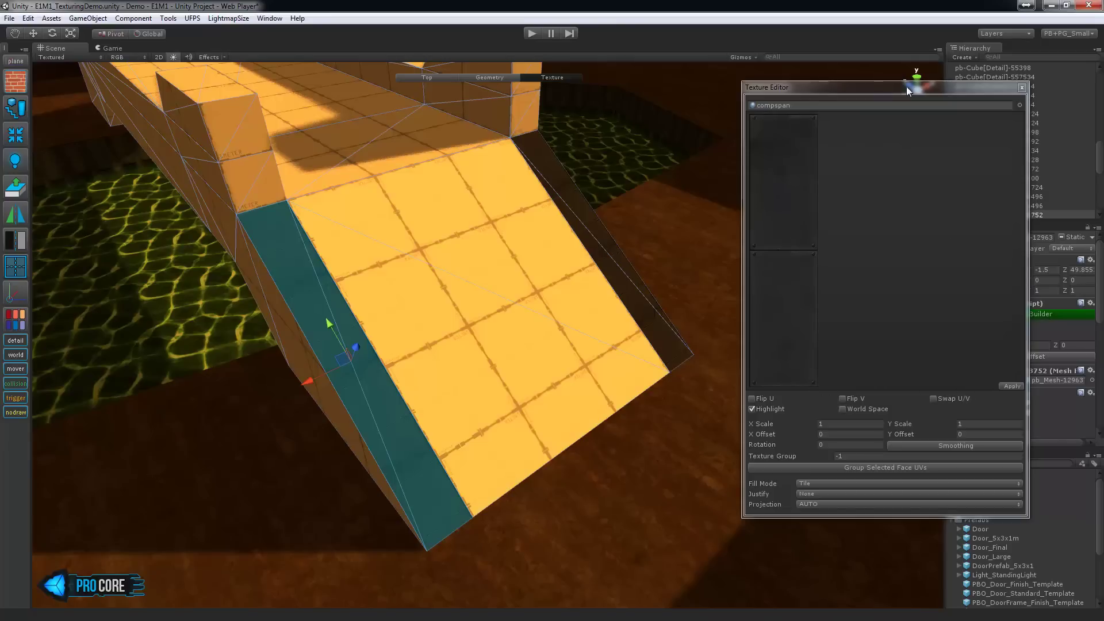
left_click_drag(908, 92, 891, 54)
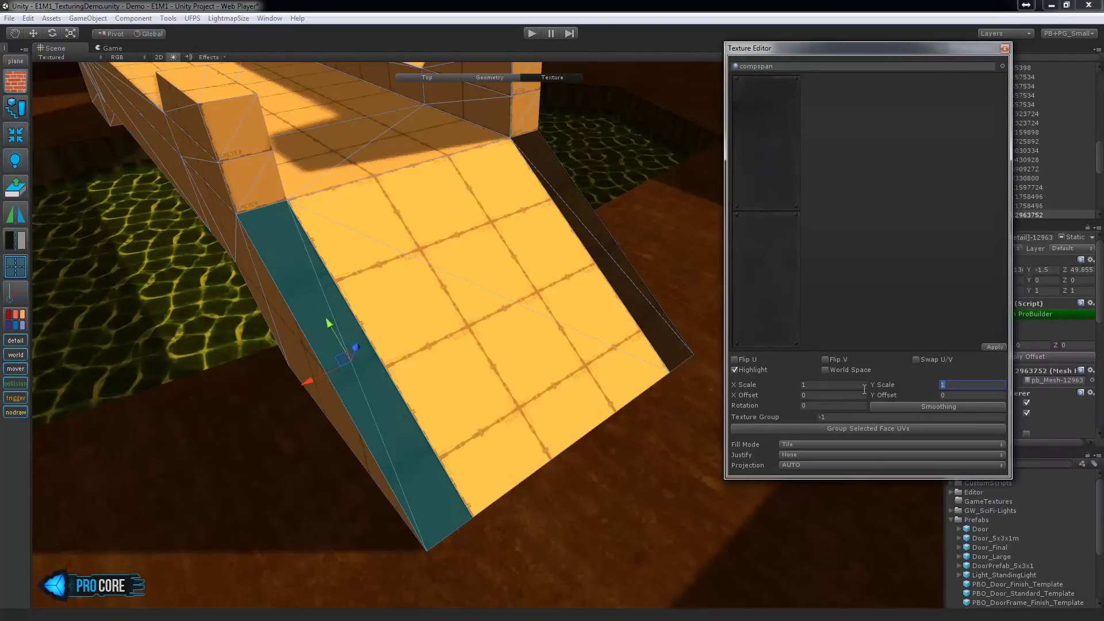
left_click(832, 384)
type("0.25")
type(".5")
key("Tab")
type("2")
- Shift the compspan texture on the selected strip to an offset of about -0.13 in X and -0.18 in Y
left_click_drag(575, 297, 512, 358, "alt")
scroll(506, 361, "up", 4)
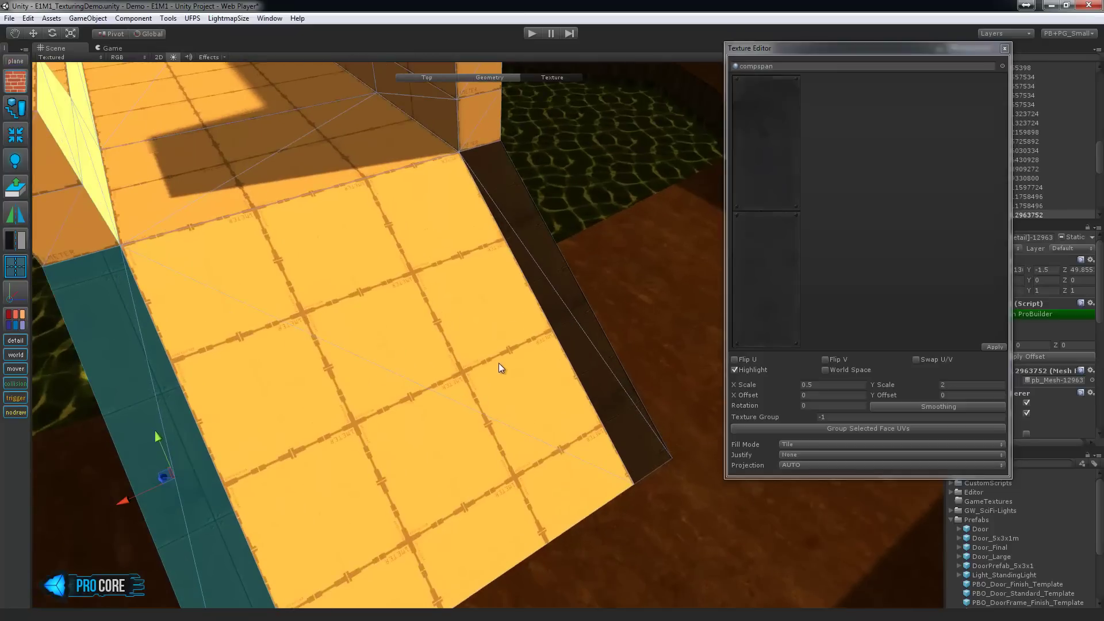
scroll(529, 337, "up", 6)
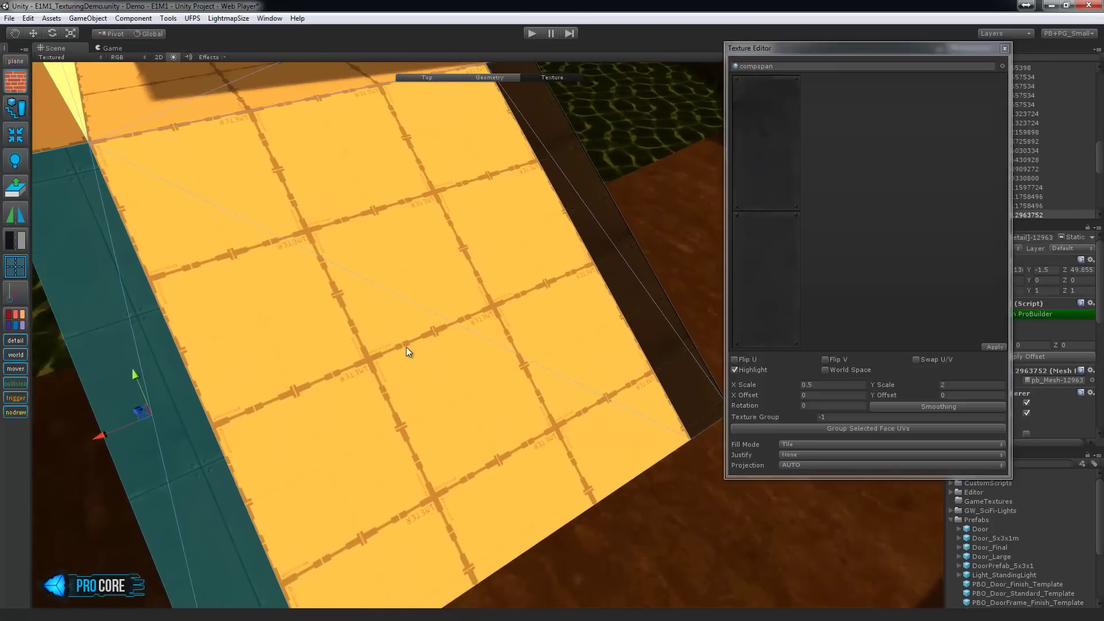
middle_click_drag(335, 377, 400, 334)
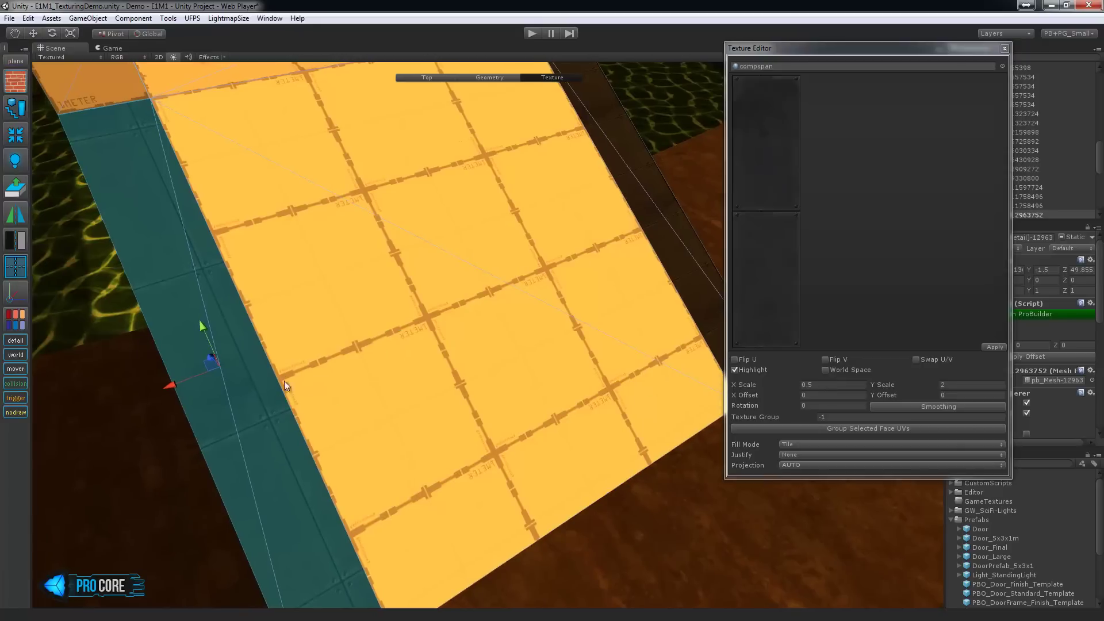
right_click_drag(284, 381, 265, 383)
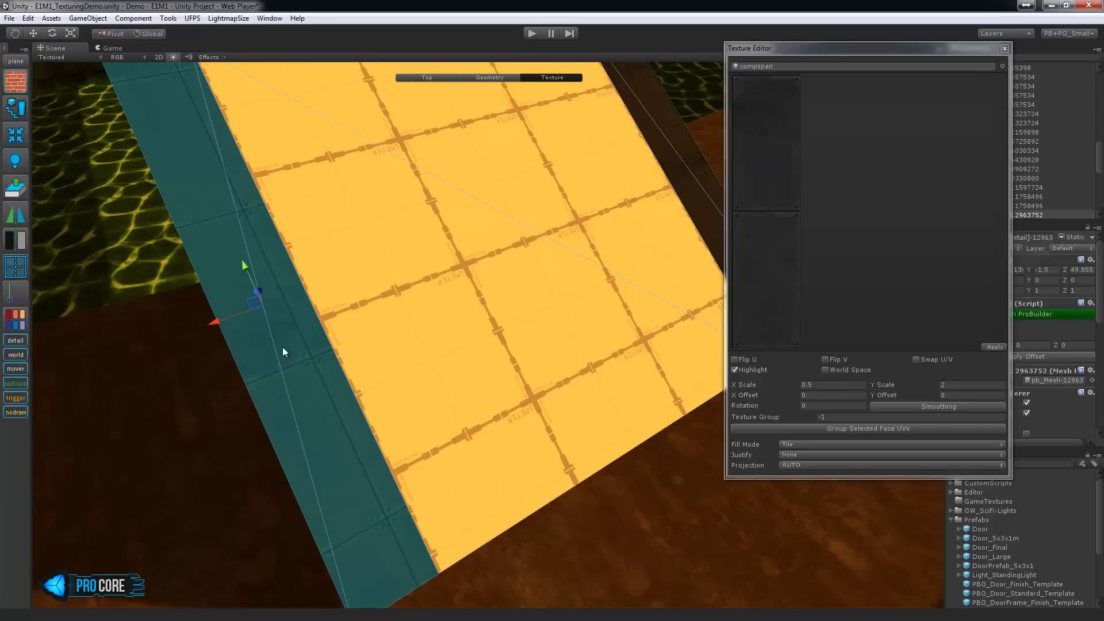
right_click_drag(216, 322, 285, 352)
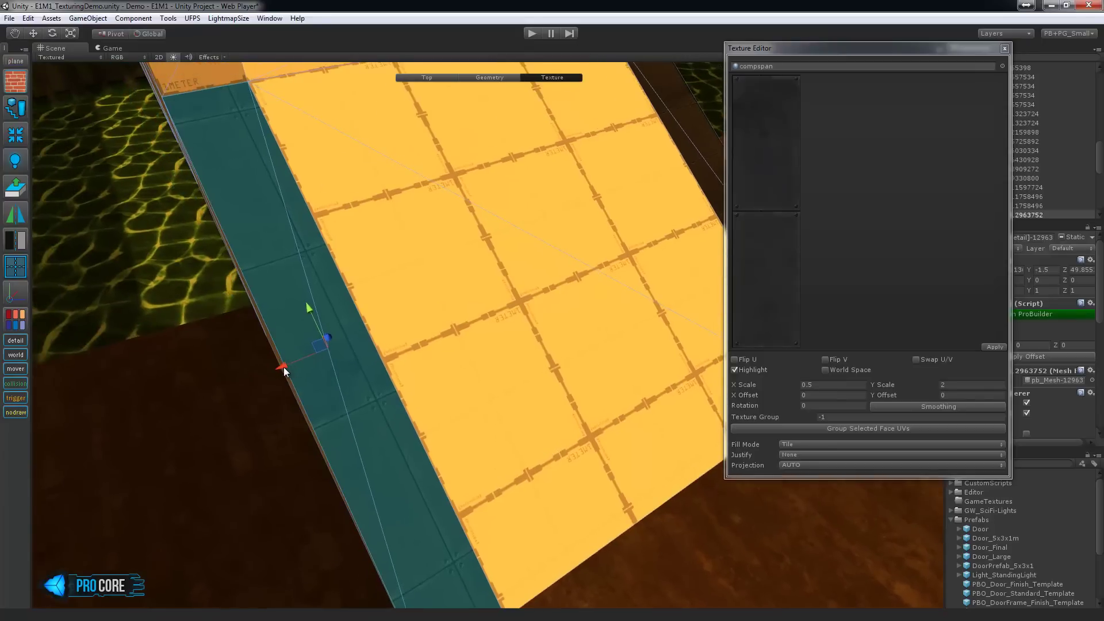
left_click_drag(284, 367, 277, 374)
right_click_drag(522, 332, 187, 298)
left_click_drag(188, 299, 192, 345)
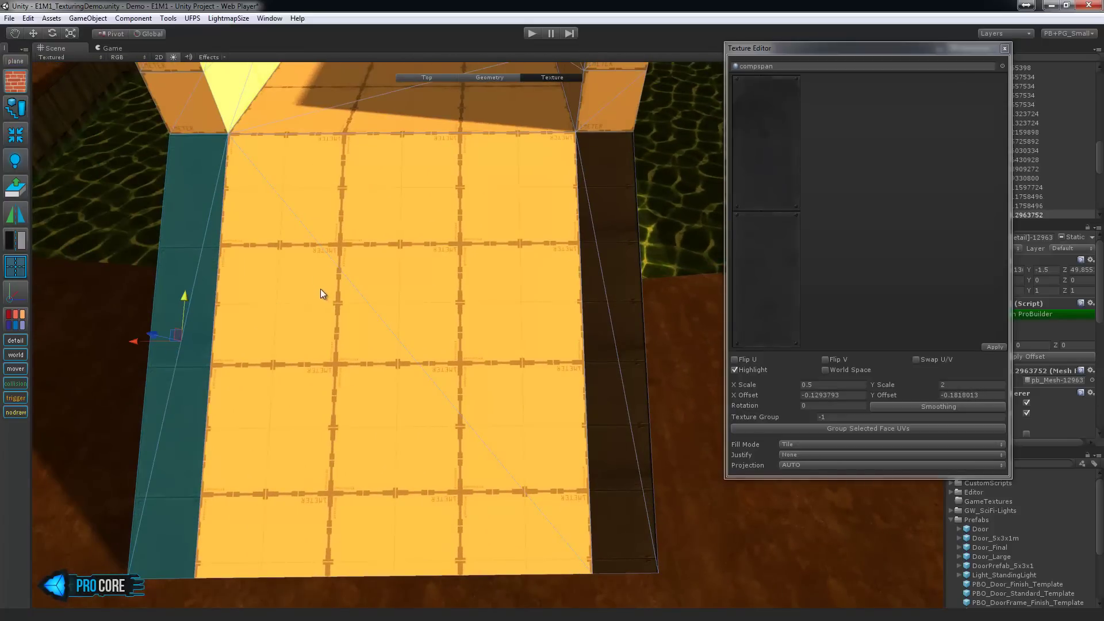
- Copy the adjusted strip's UV settings onto the other edge strips at both ends of the bridge
right_click_drag(320, 288, 504, 230)
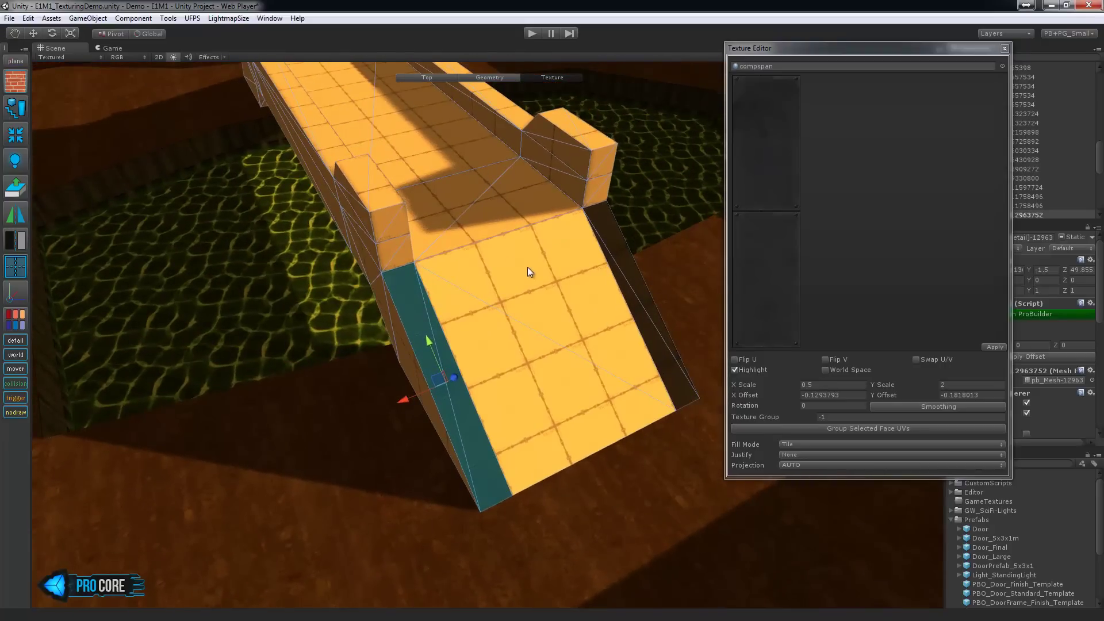
left_click_drag(527, 267, 436, 279, "alt")
scroll(436, 280, "up", 12)
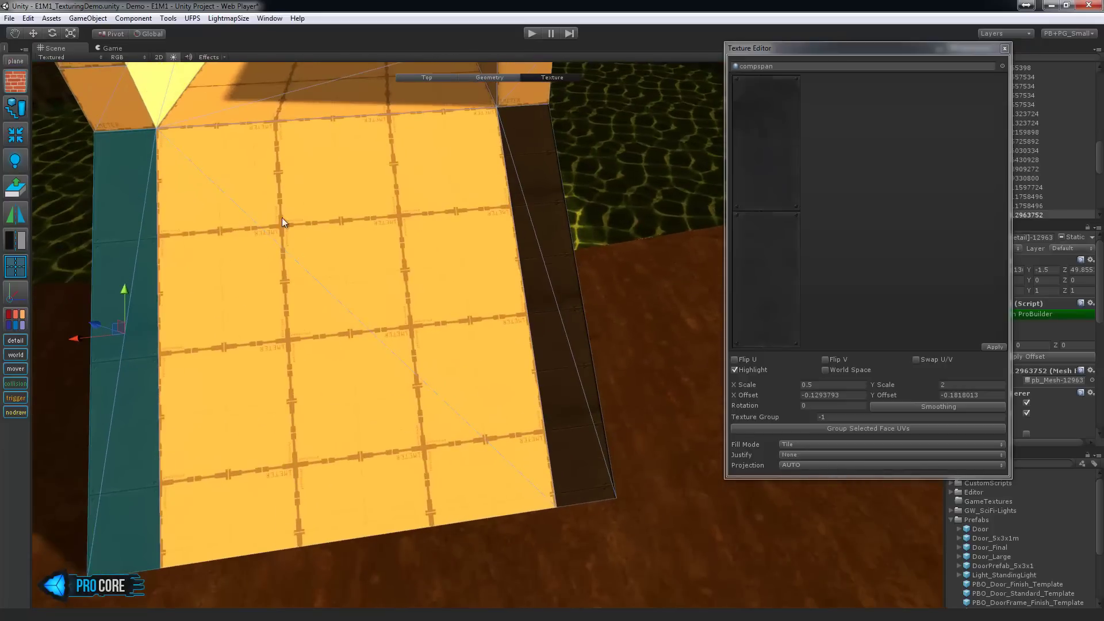
key("ctrl+c")
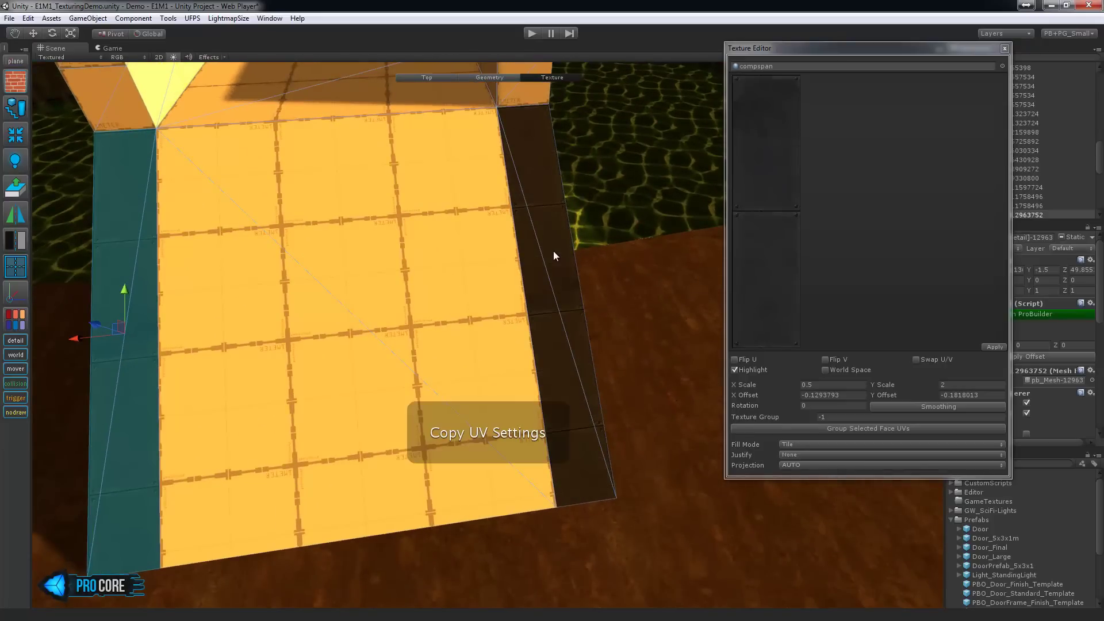
left_click_drag(247, 222, 390, 226, "alt")
right_click_drag(391, 226, 382, 261)
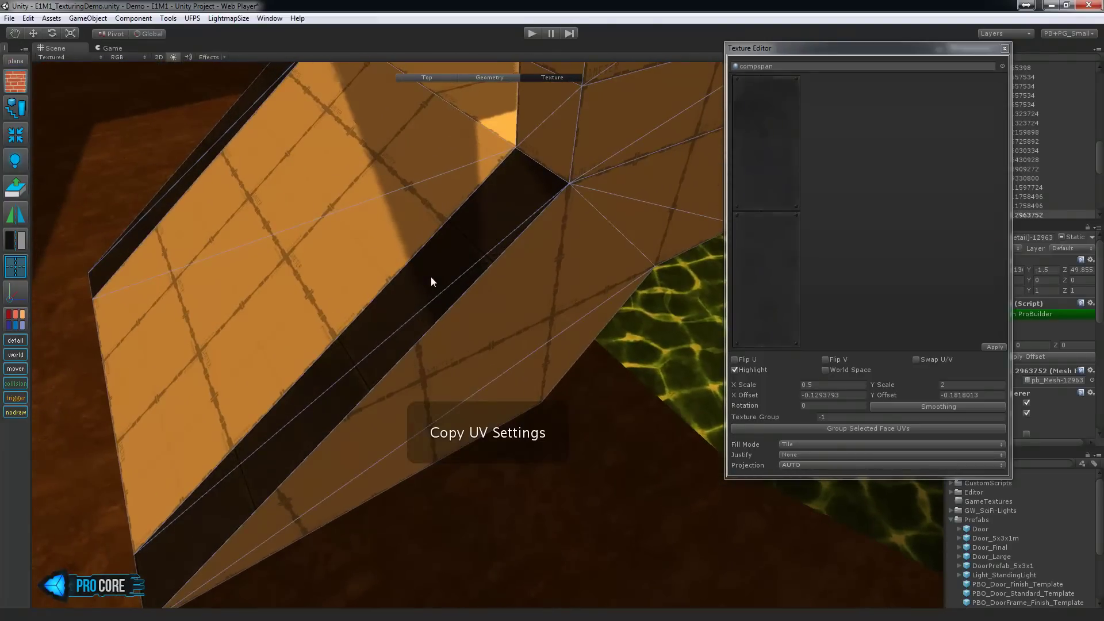
left_click_drag(431, 278, 411, 291, "alt")
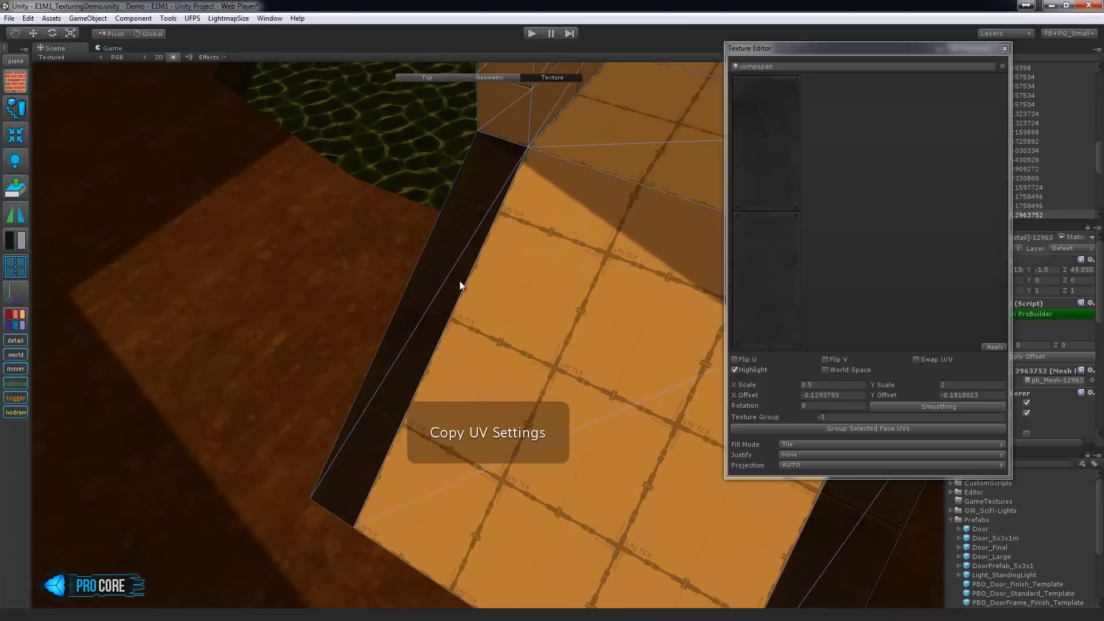
left_click_drag(584, 313, 451, 350, "alt")
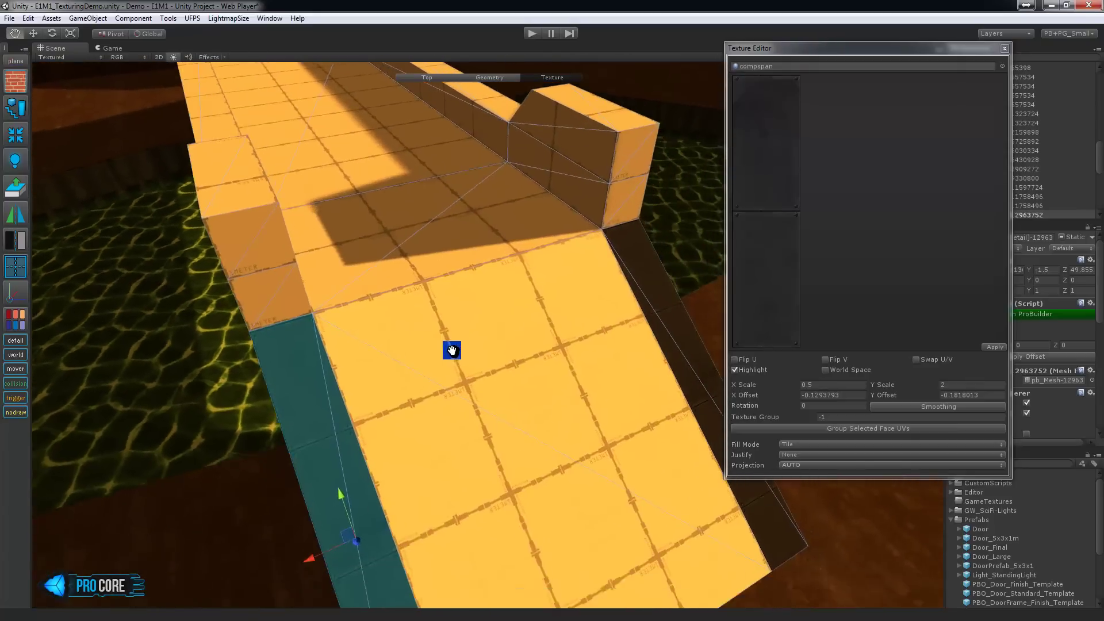
- Select all walking-surface faces of the bridge: both ramps, both flat landings and the long middle span
middle_click_drag(452, 350, 446, 347)
scroll(465, 279, "down", 3)
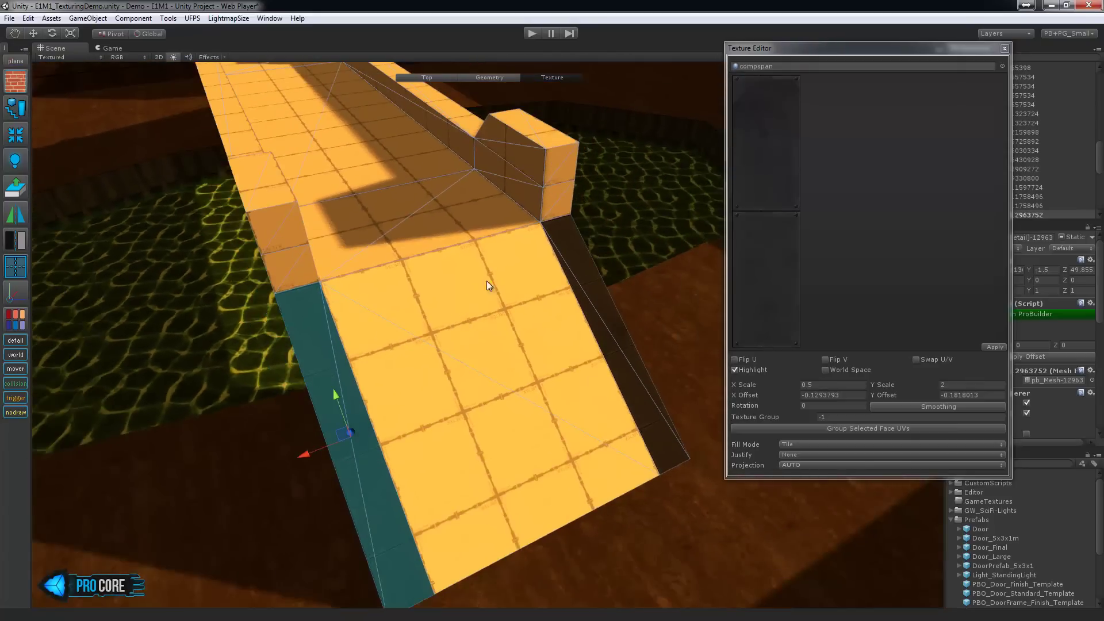
scroll(449, 311, "down", 2)
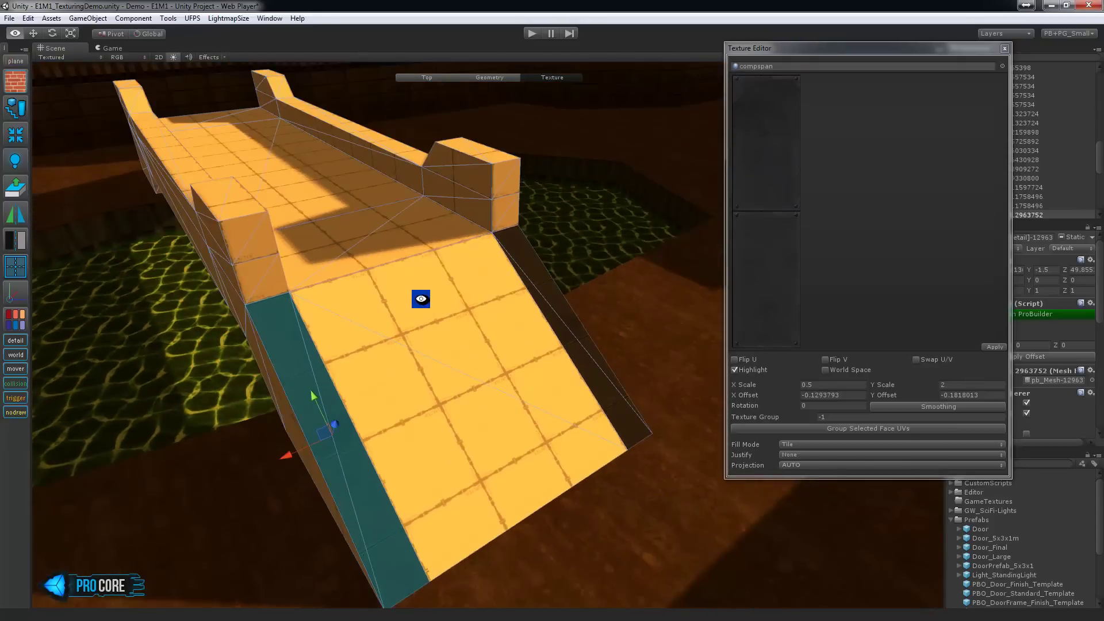
left_click_drag(421, 298, 443, 346, "alt")
left_click(444, 346)
left_click_drag(357, 256, 382, 320, "alt")
left_click(382, 325, "shift")
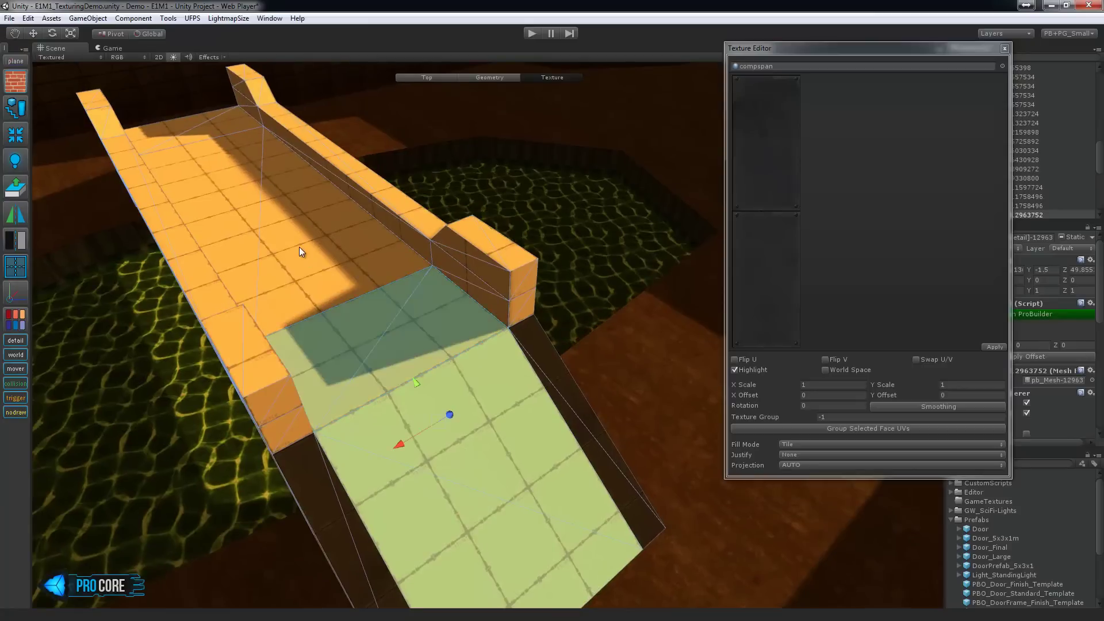
left_click(299, 246, "shift")
left_click_drag(209, 204, 373, 292, "alt")
middle_click_drag(373, 292, 390, 163)
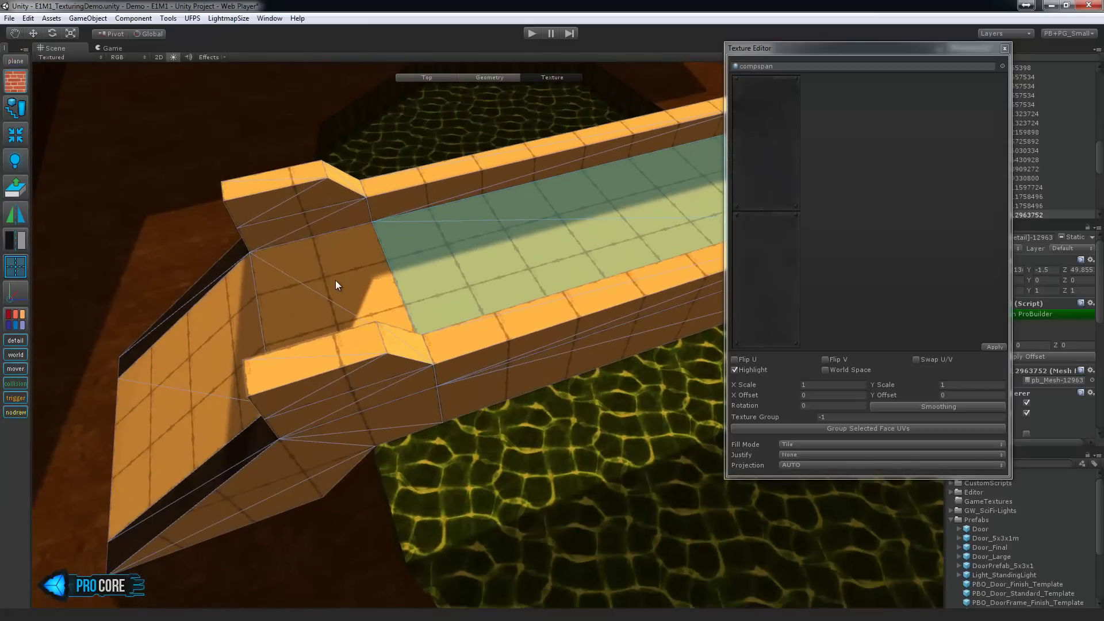
left_click(336, 281, "shift")
left_click(232, 310, "shift")
- Choose the bigbrik2 material for the selected walking-surface faces and apply it
left_click_drag(335, 323, 372, 343, "alt")
middle_click_drag(394, 354, 391, 324)
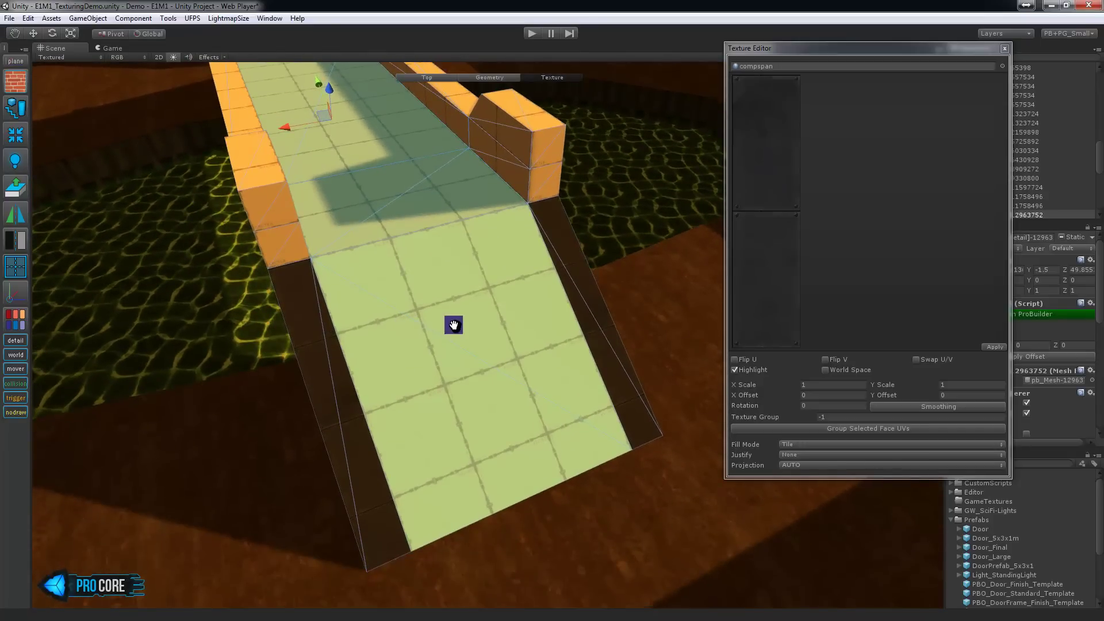
scroll(454, 339, "up", 2)
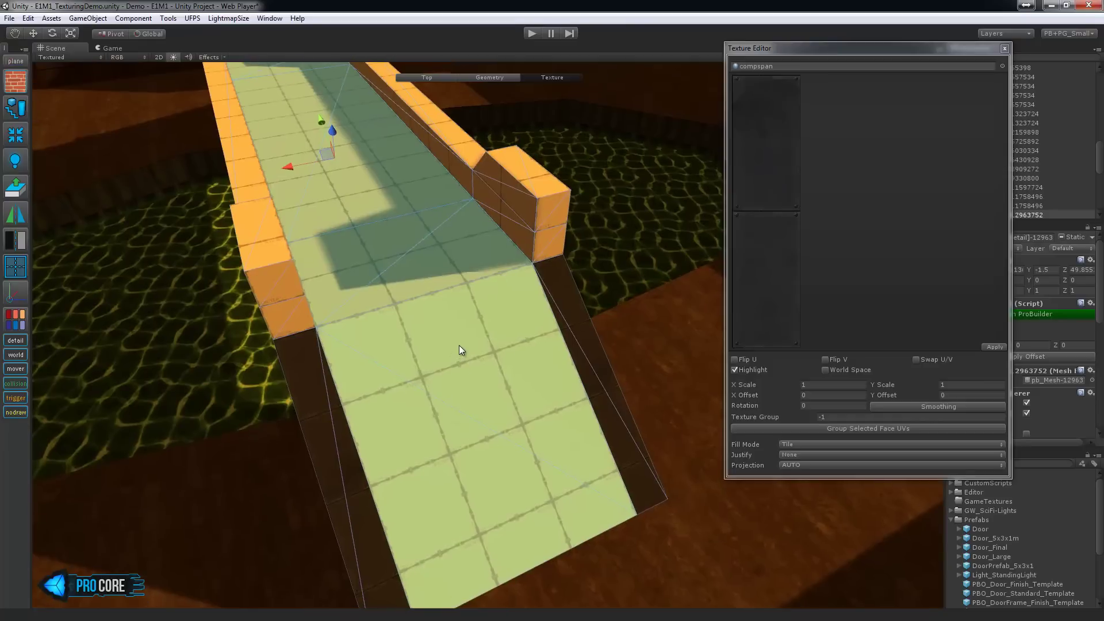
left_click_drag(463, 243, 465, 233, "alt")
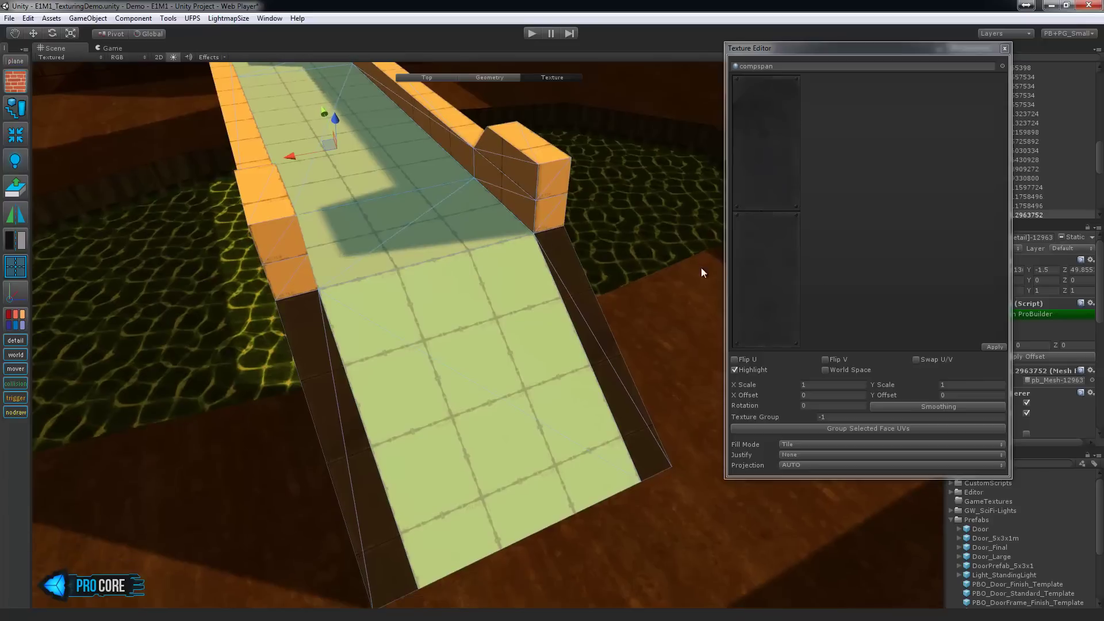
left_click(1002, 66)
mouse_move(506, 262)
left_mouse_down()
mouse_move(508, 302)
mouse_move(507, 247)
left_mouse_up()
left_click(200, 325)
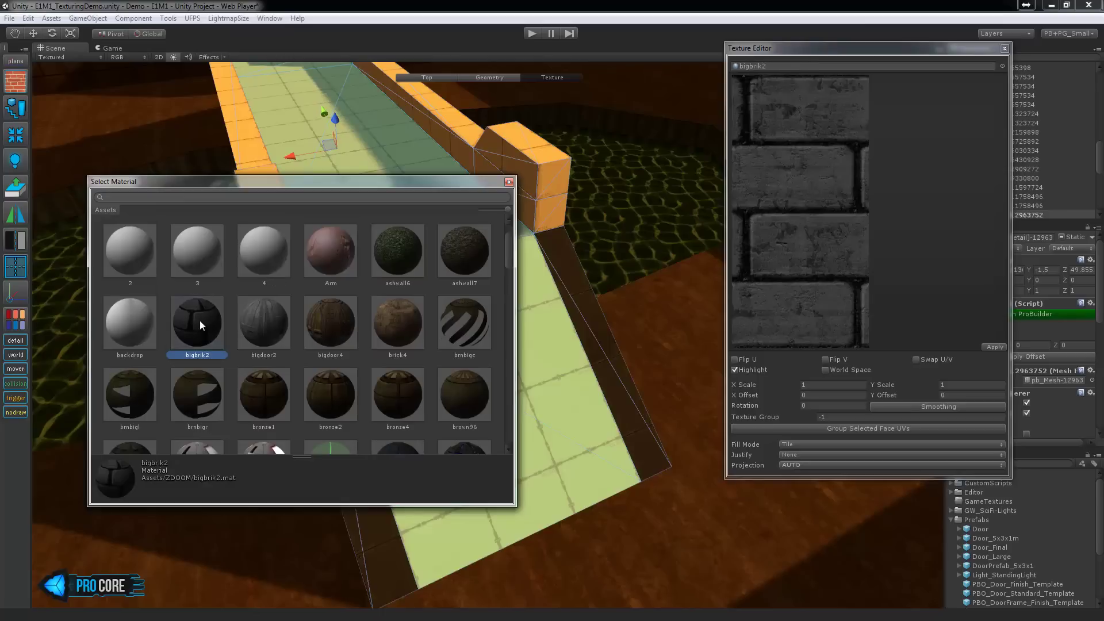
left_click(998, 348)
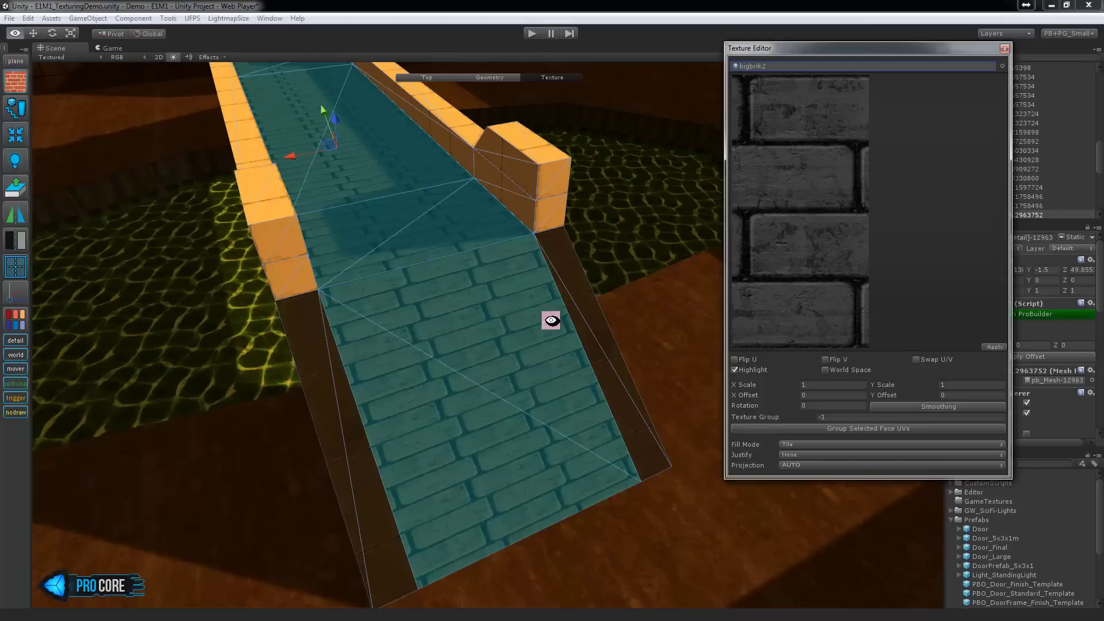
- Set the Y scale of the bigbrik2 texture on the walking surface to 2
left_click_drag(550, 320, 574, 323, "alt")
scroll(554, 339, "up", 4)
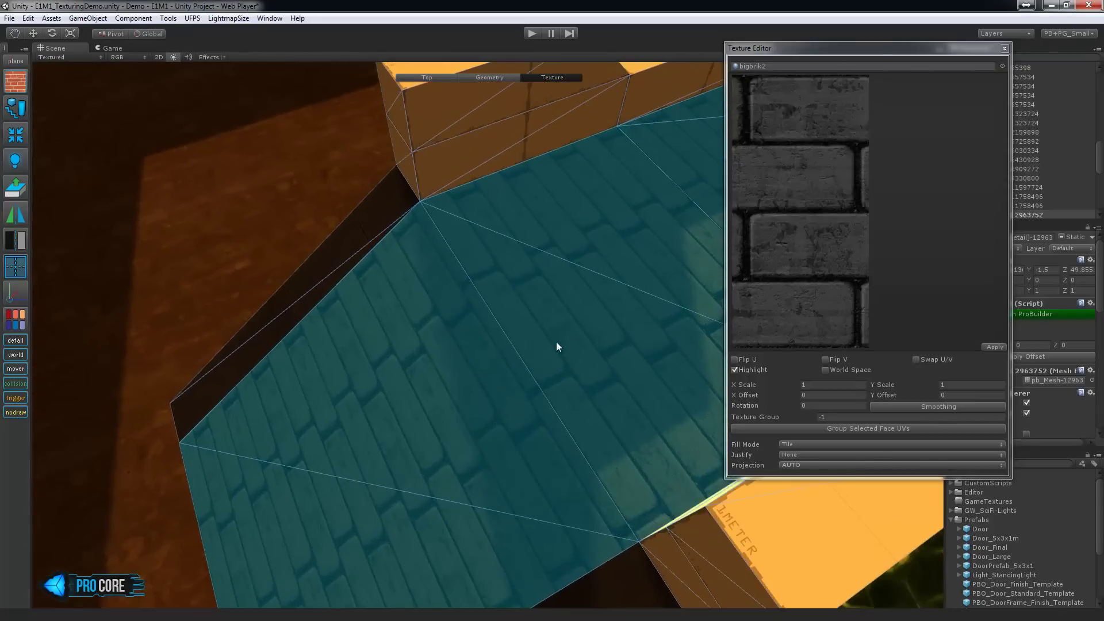
scroll(545, 391, "down", 3)
left_click_drag(507, 354, 520, 345, "alt")
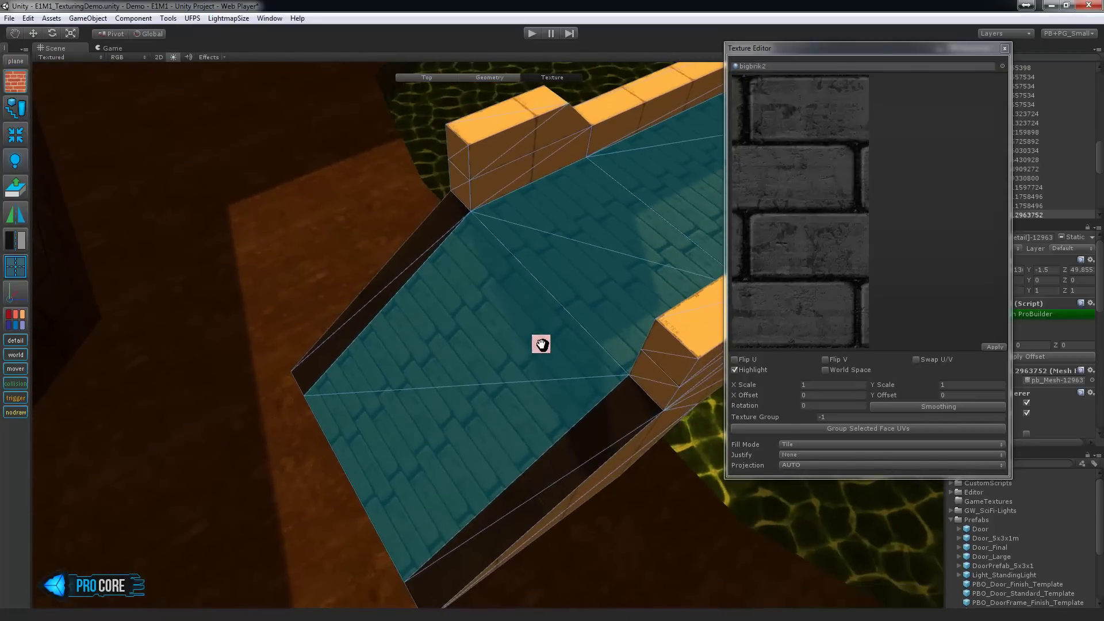
middle_click_drag(542, 345, 498, 366)
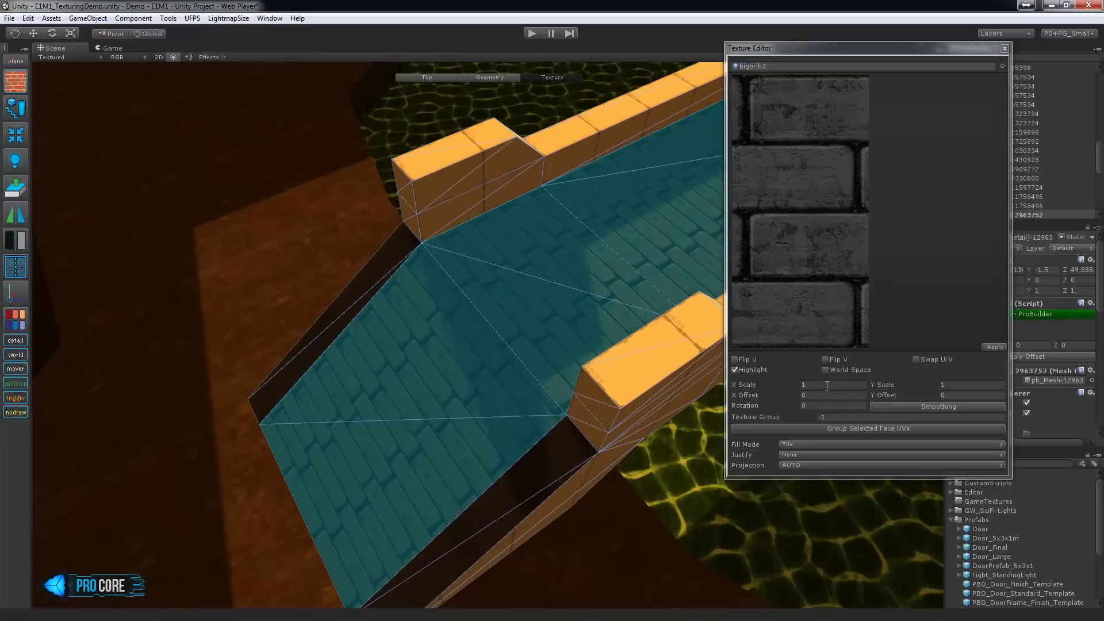
left_click(954, 385)
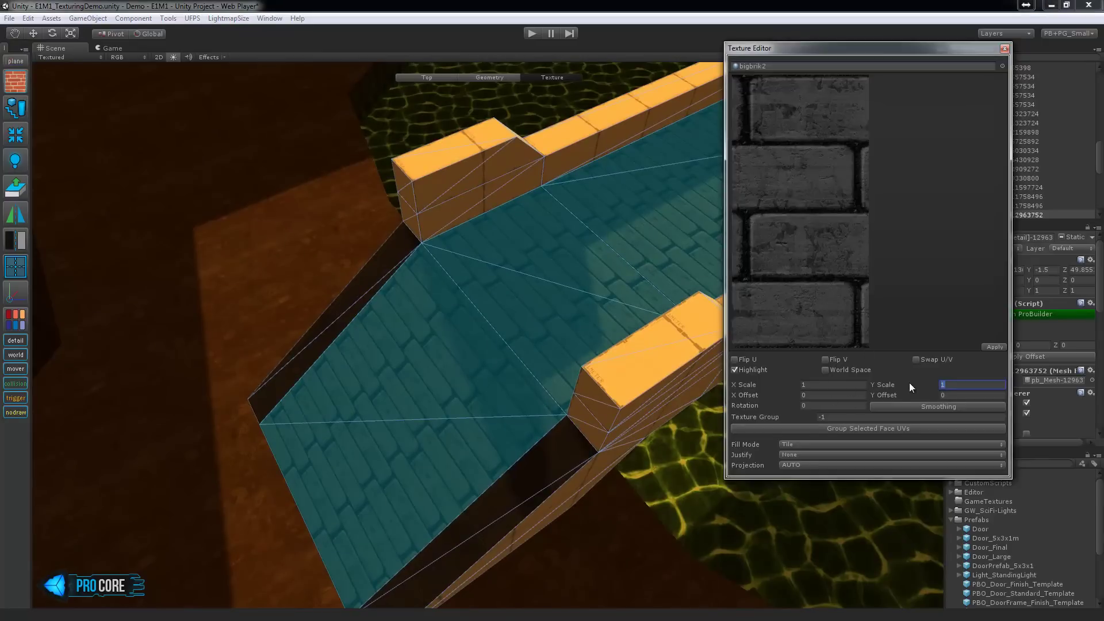
type("2")
left_click_drag(582, 325, 329, 330, "alt")
scroll(328, 330, "down", 3)
middle_click_drag(329, 330, 396, 331)
left_click_drag(409, 337, 444, 353, "alt")
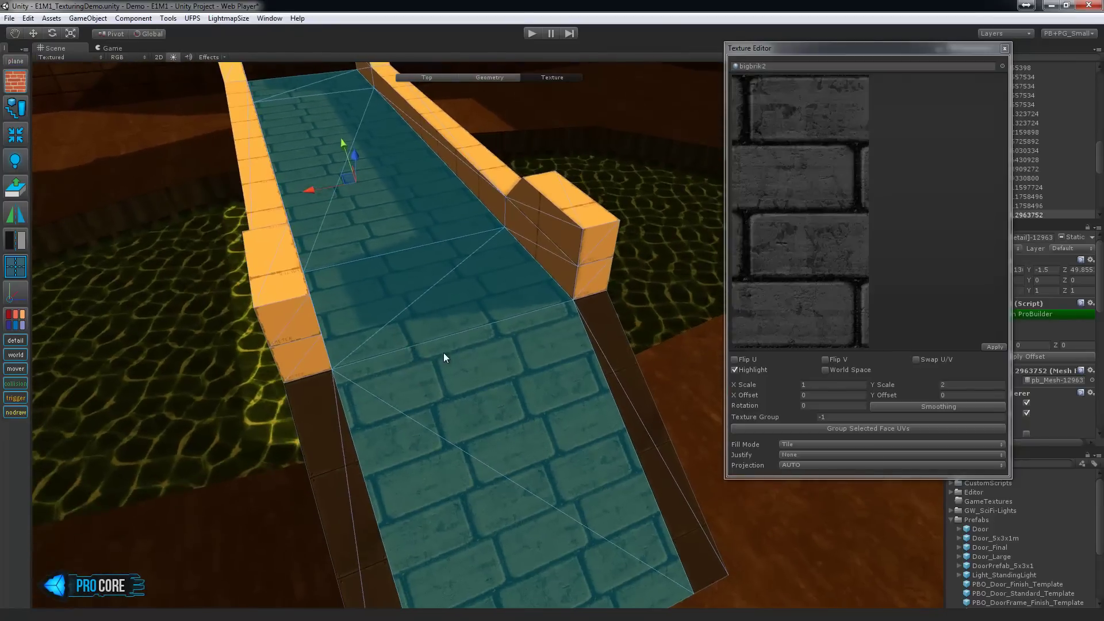
scroll(439, 351, "up", 2)
scroll(439, 352, "up", 2)
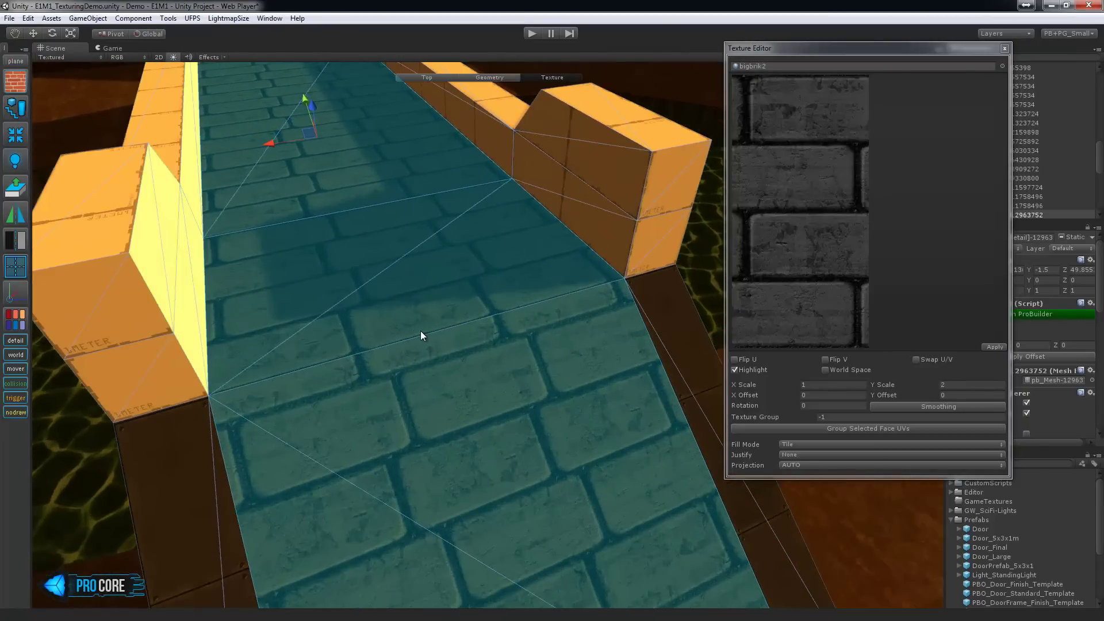
- Select the flat landing above the near ramp and shift its brick texture to an offset of about 0.2 in X and -0.36 in Y
left_click(451, 376)
left_click_drag(493, 403, 551, 416, "alt")
middle_click_drag(603, 449, 525, 399)
left_click(454, 291)
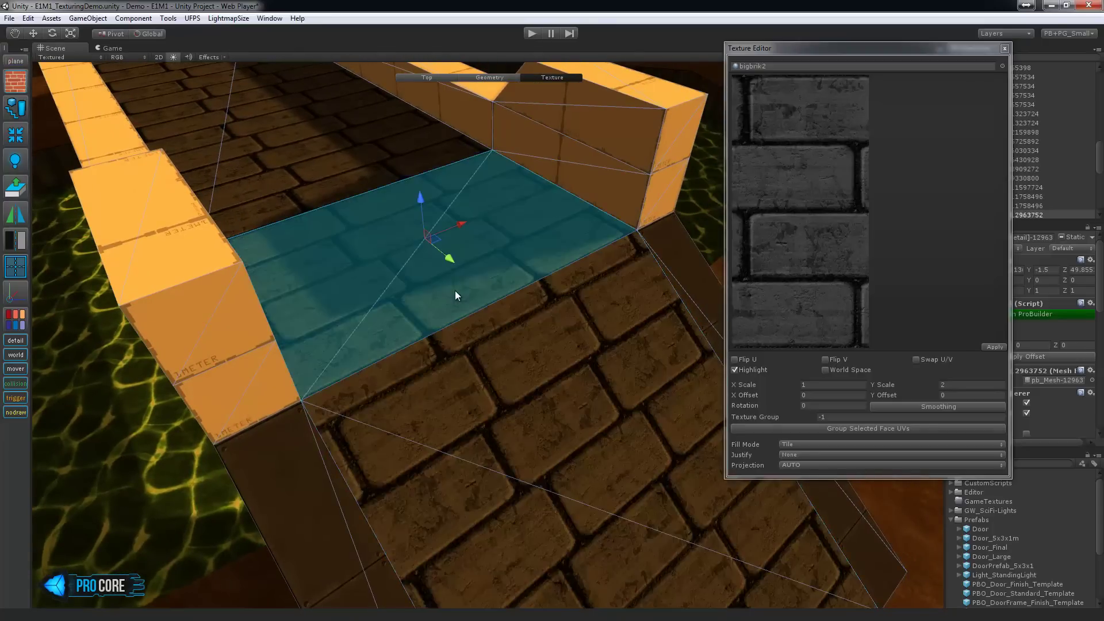
left_click_drag(454, 290, 460, 313, "alt")
left_click_drag(459, 372, 392, 334)
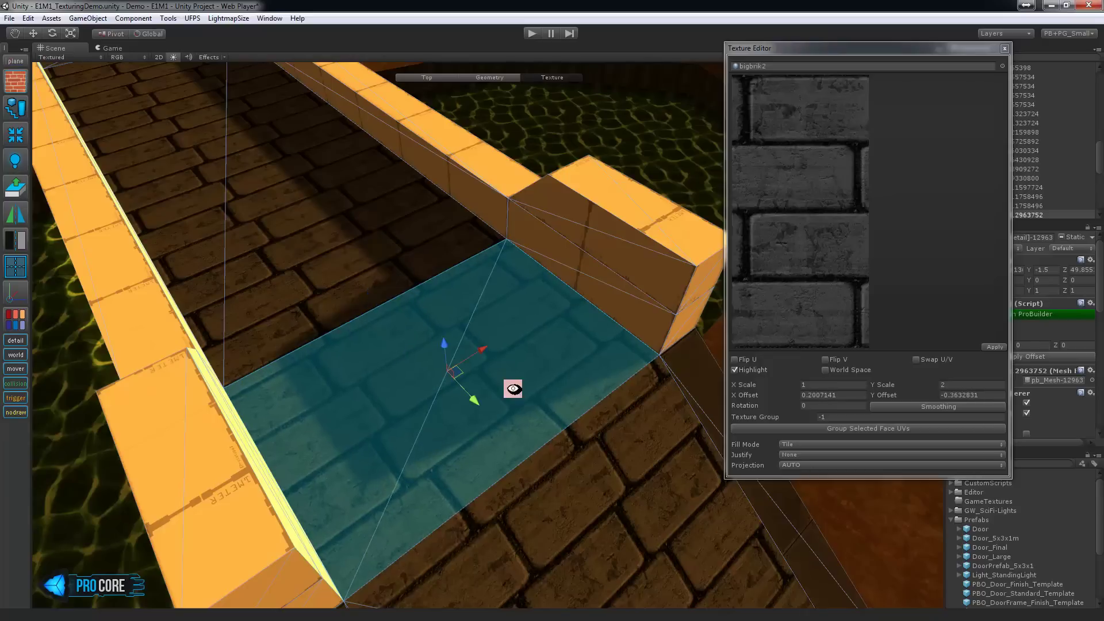
- Select all walking-surface faces of the bridge, from ramp to ramp, and group their UVs
left_click_drag(510, 387, 421, 374, "alt")
left_click(421, 374)
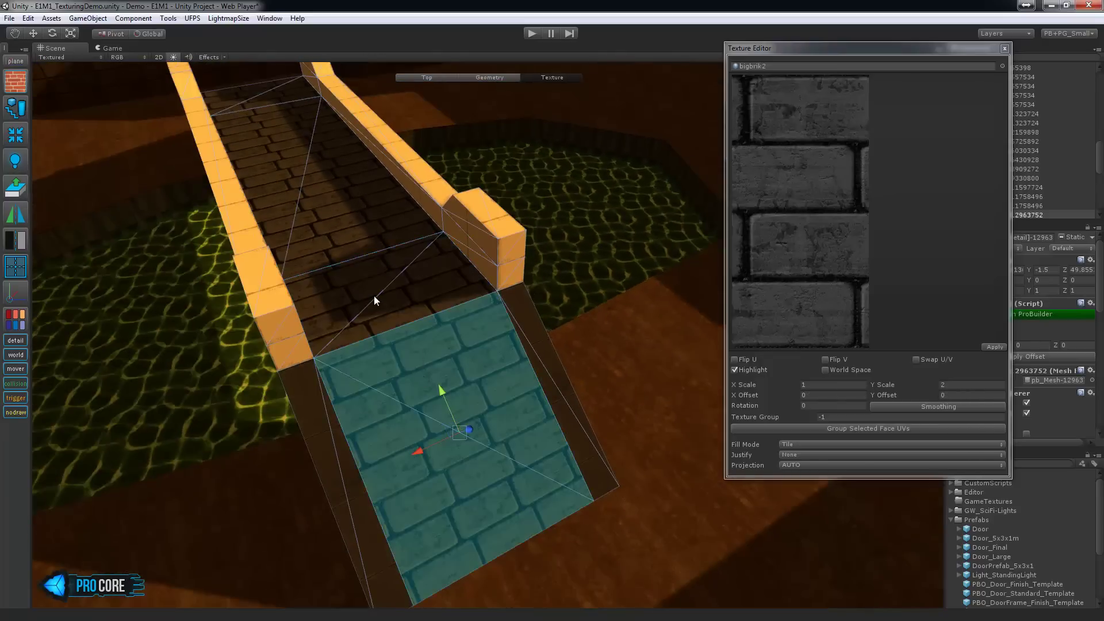
left_click(374, 295, "shift")
left_click_drag(373, 295, 488, 270, "alt")
left_click(398, 277, "shift")
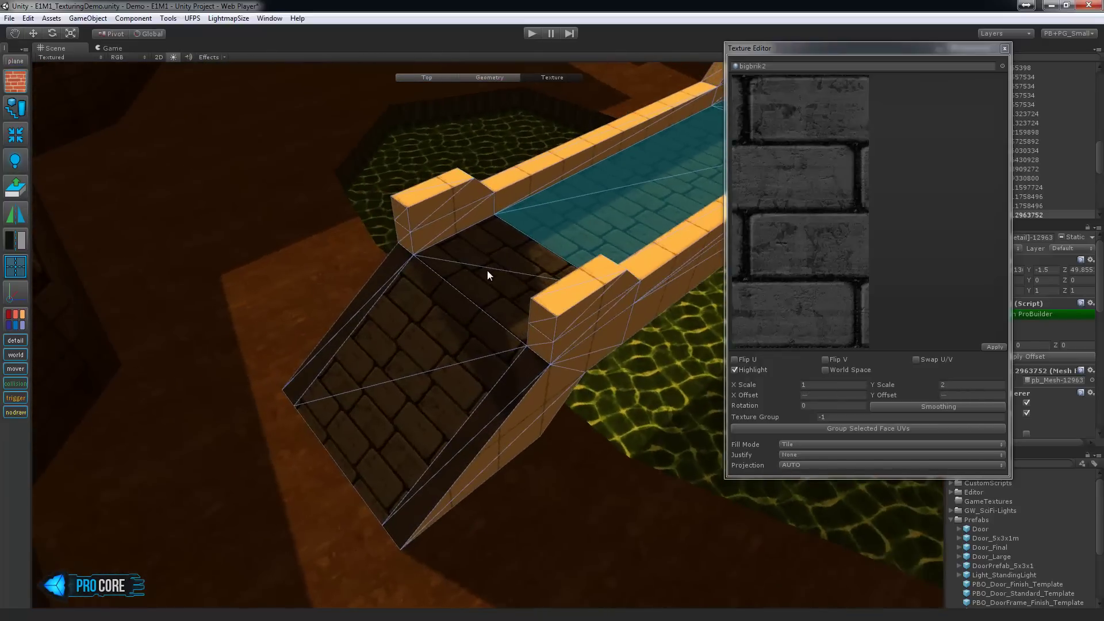
left_click(487, 271, "shift")
left_click(450, 313, "shift")
scroll(451, 337, "up", 4)
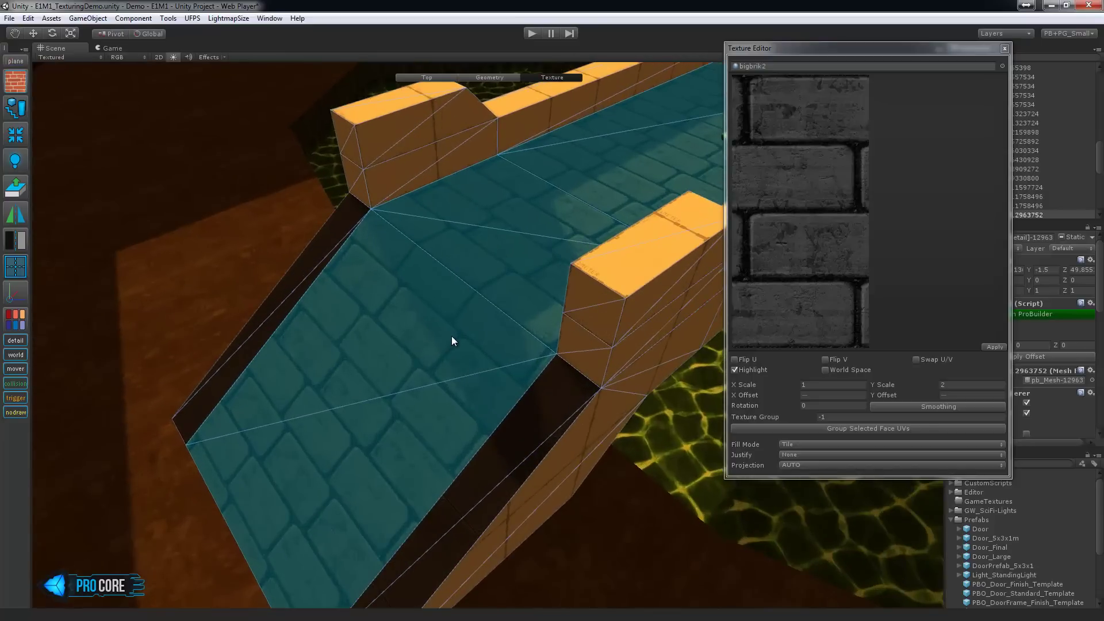
left_click(825, 426)
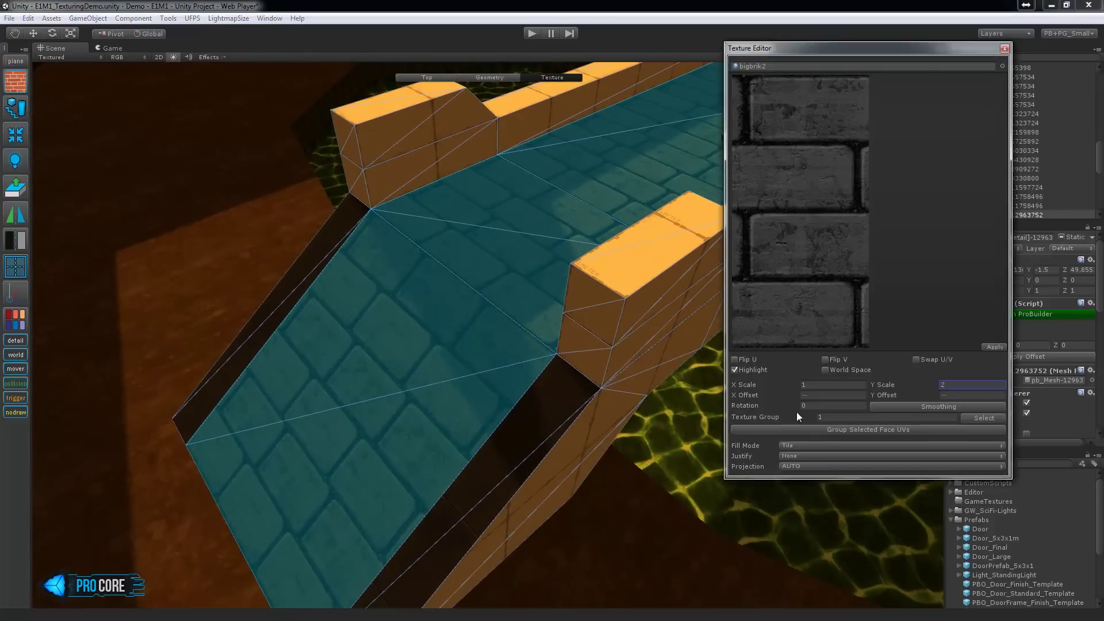
- Try shifting the grouped brick texture across the walking surface, and undo the shift
left_click_drag(580, 305, 512, 363, "alt")
left_click(512, 363)
left_click_drag(431, 333, 432, 318, "alt")
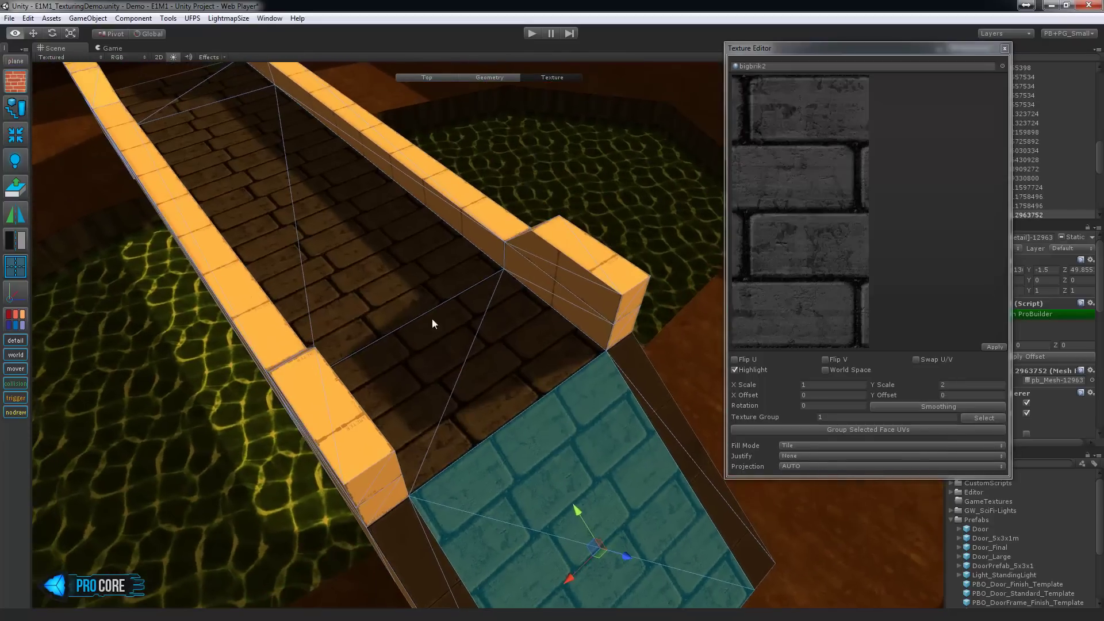
left_click(389, 286)
left_click_drag(389, 285, 385, 280, "alt")
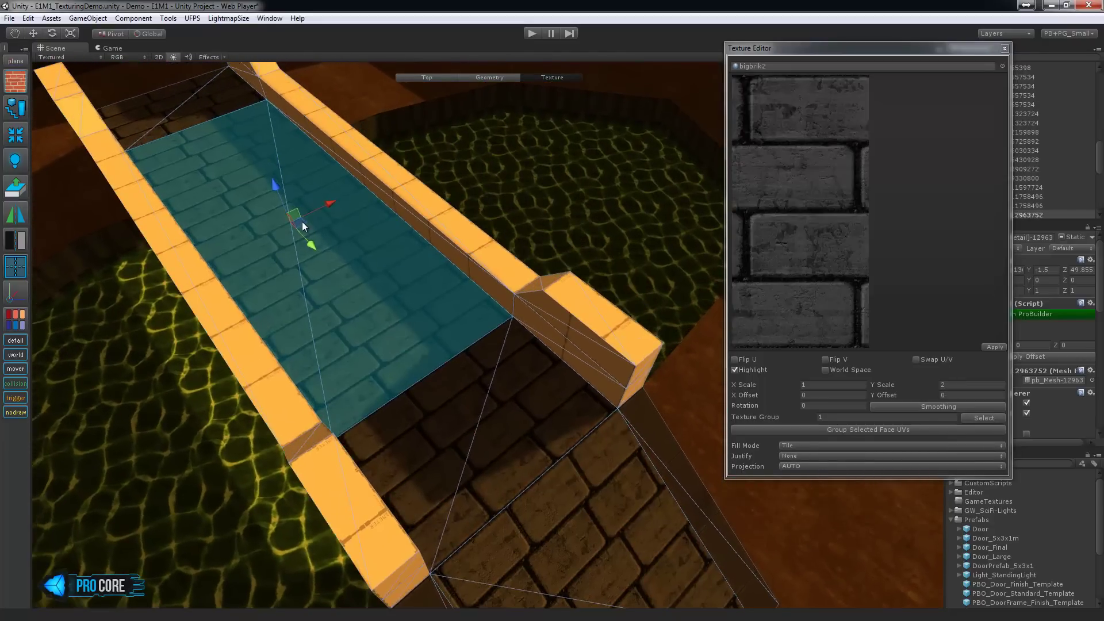
left_click_drag(302, 225, 404, 248)
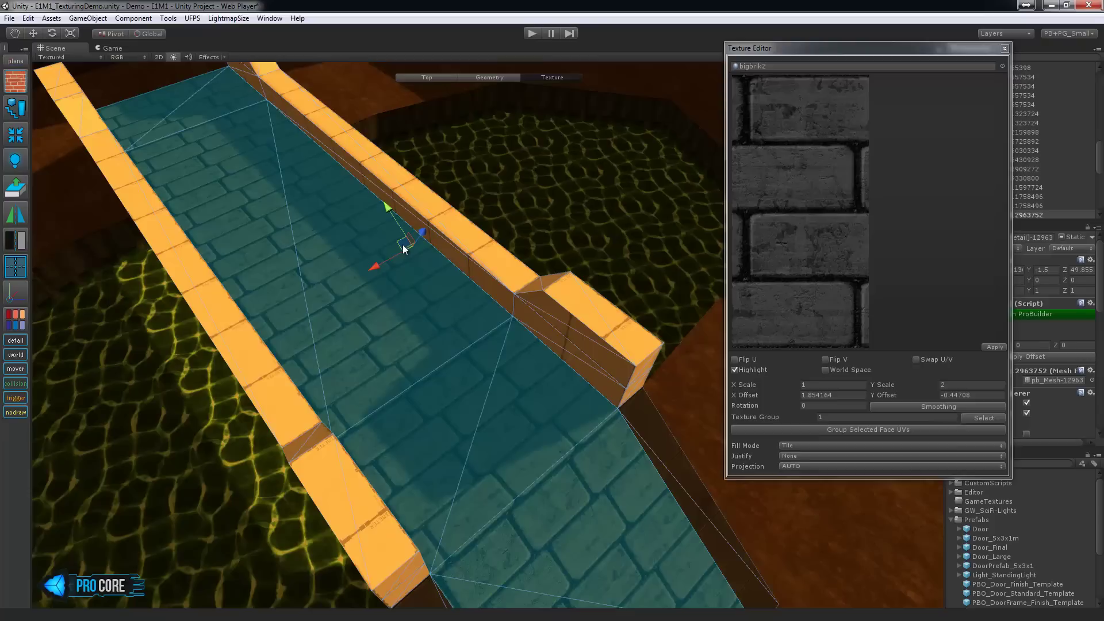
key("ctrl+z")
key("ctrl+z")
key("ctrl+z")
- Set the grouped walking-surface brick texture's scale to 0.75 in X and 1.5 in Y
left_click_drag(485, 354, 488, 415, "alt")
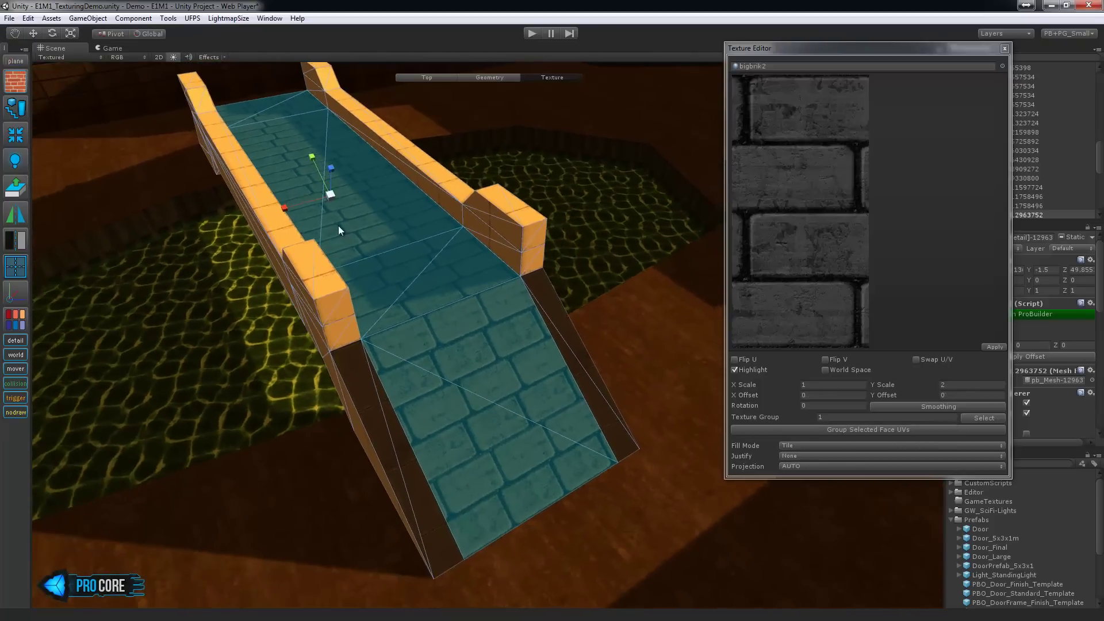
left_click_drag(330, 199, 326, 246)
mouse_move(458, 306)
left_mouse_down("alt")
mouse_move(443, 313)
mouse_move(468, 289)
left_mouse_up("alt")
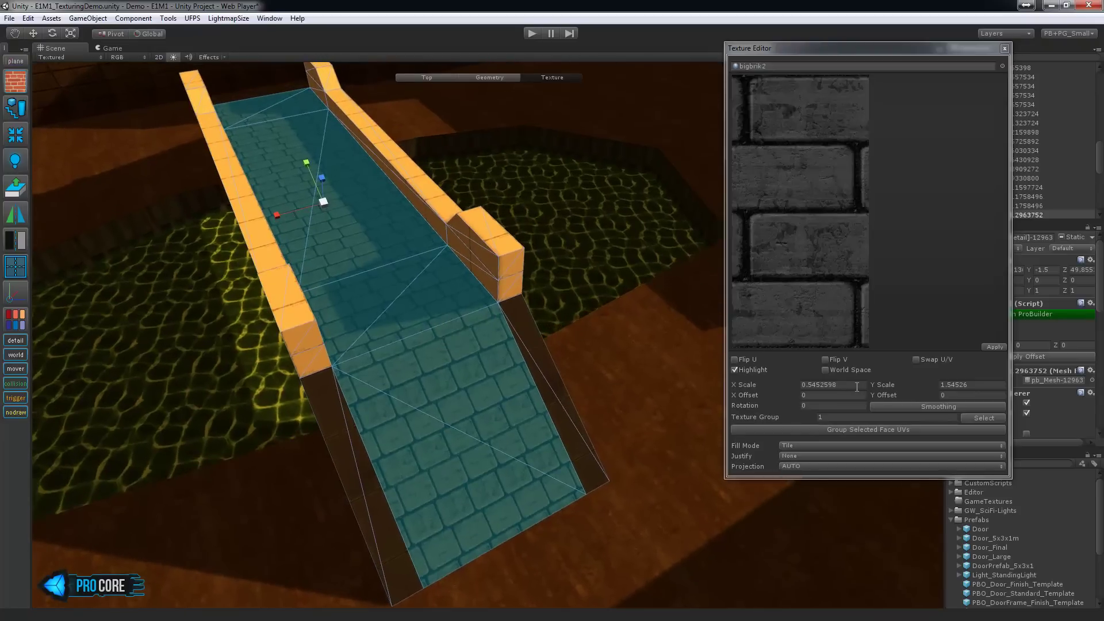
left_click(837, 385)
left_click_drag(966, 385, 953, 385)
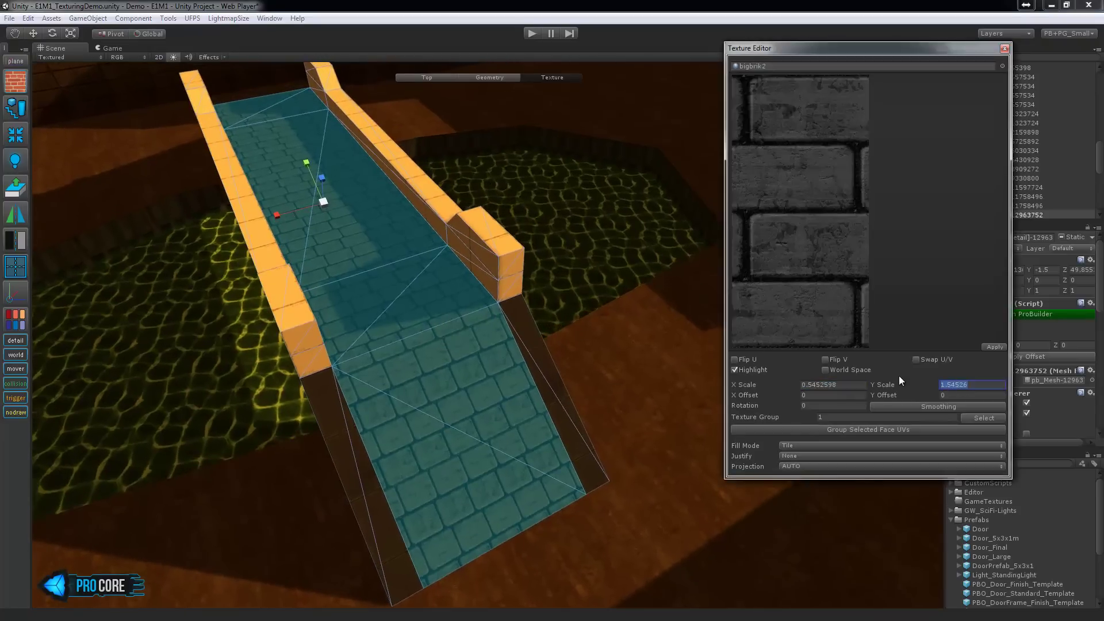
type("1.5")
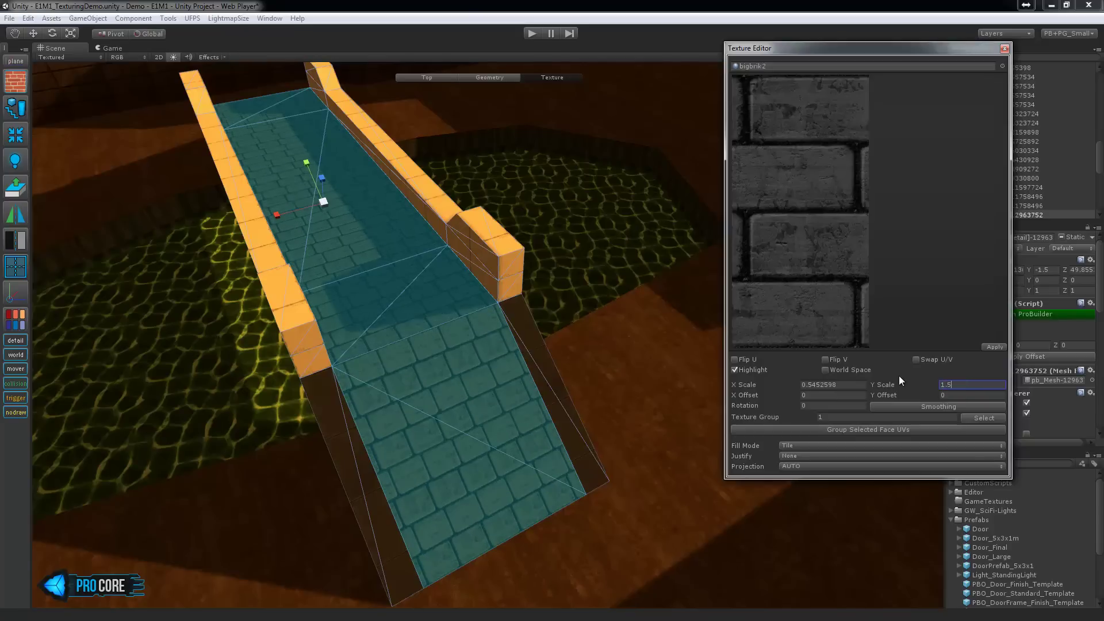
key("shift+Tab")
type("0.75")
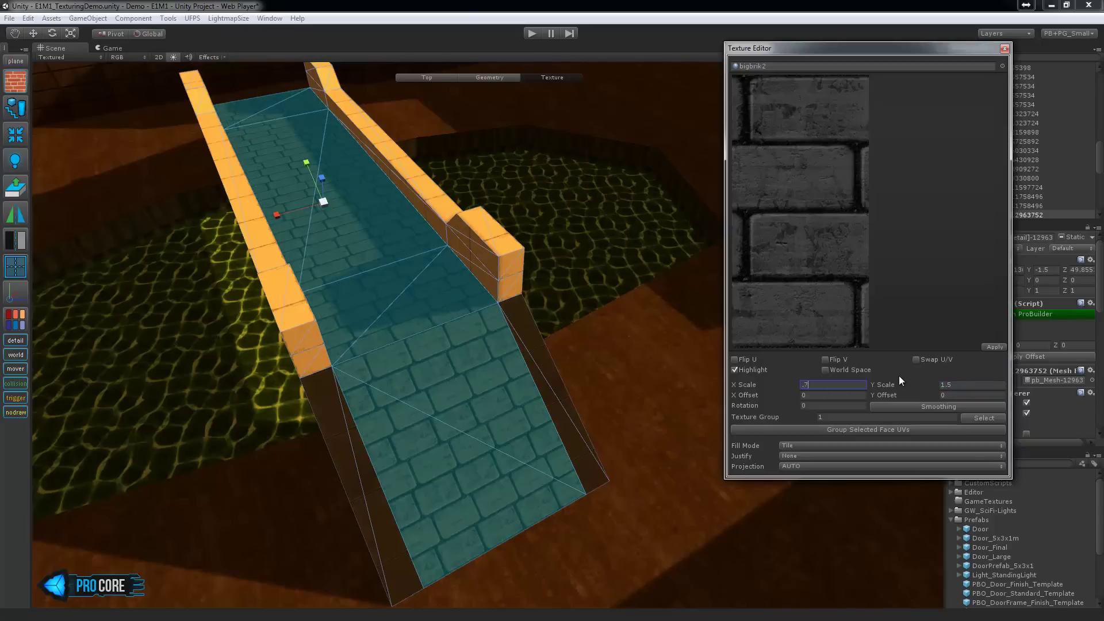
- Select the outer side faces of one bridge wall, from the near ramp along the parapet to the far end
left_click_drag(454, 342, 397, 388, "alt")
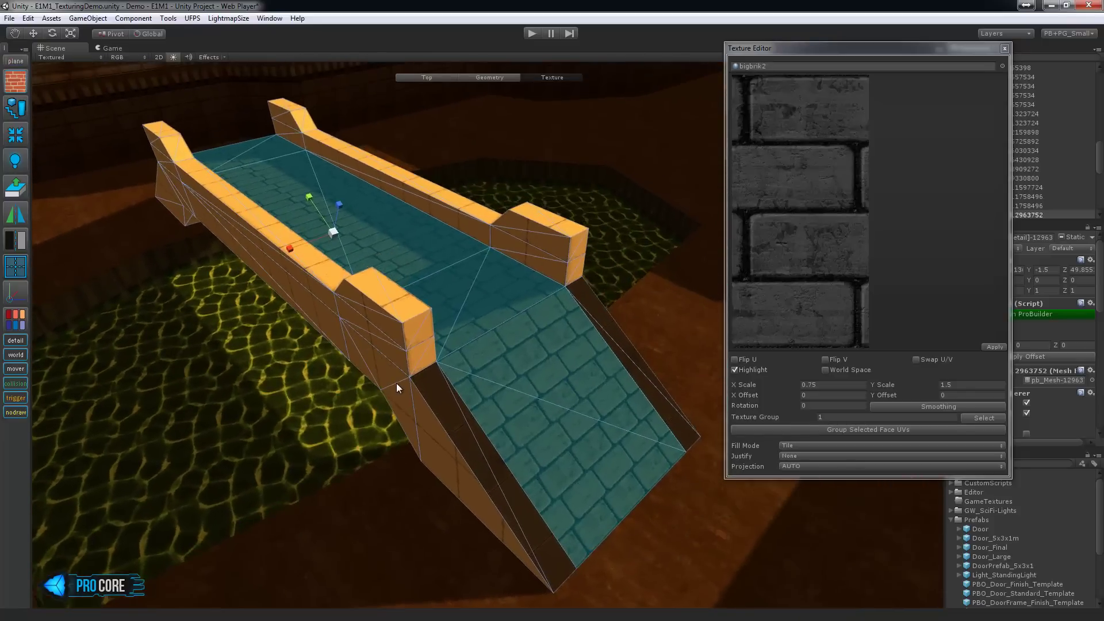
left_click(377, 332)
left_click_drag(377, 332, 480, 350, "alt")
left_click(463, 329, "shift")
left_click(485, 357, "shift")
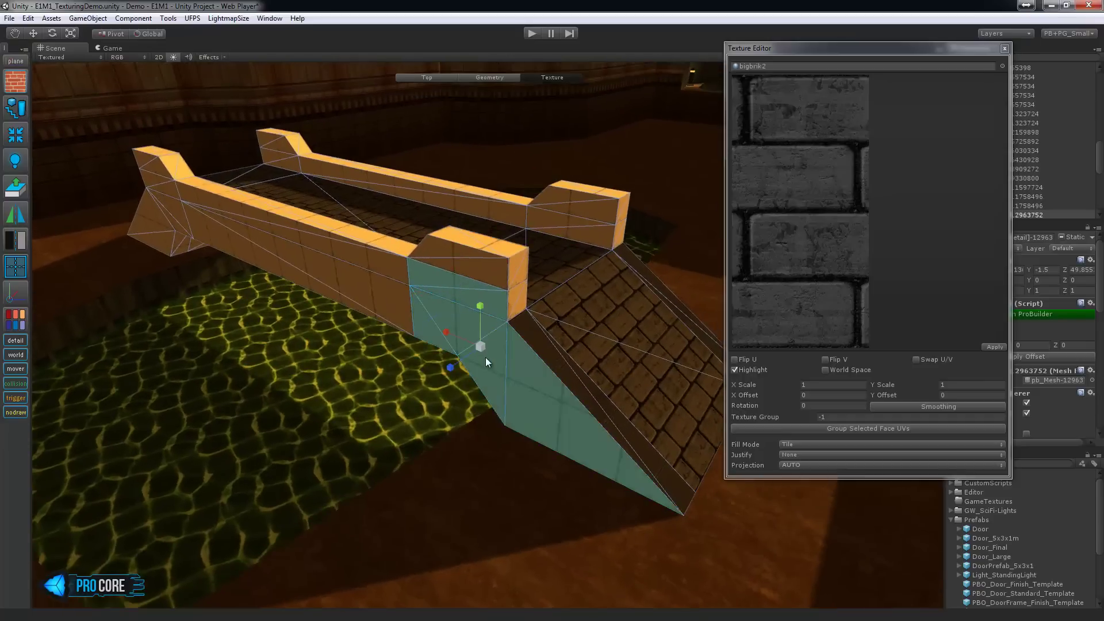
left_click(460, 261, "shift")
left_click(357, 267, "shift")
left_click(315, 263, "shift")
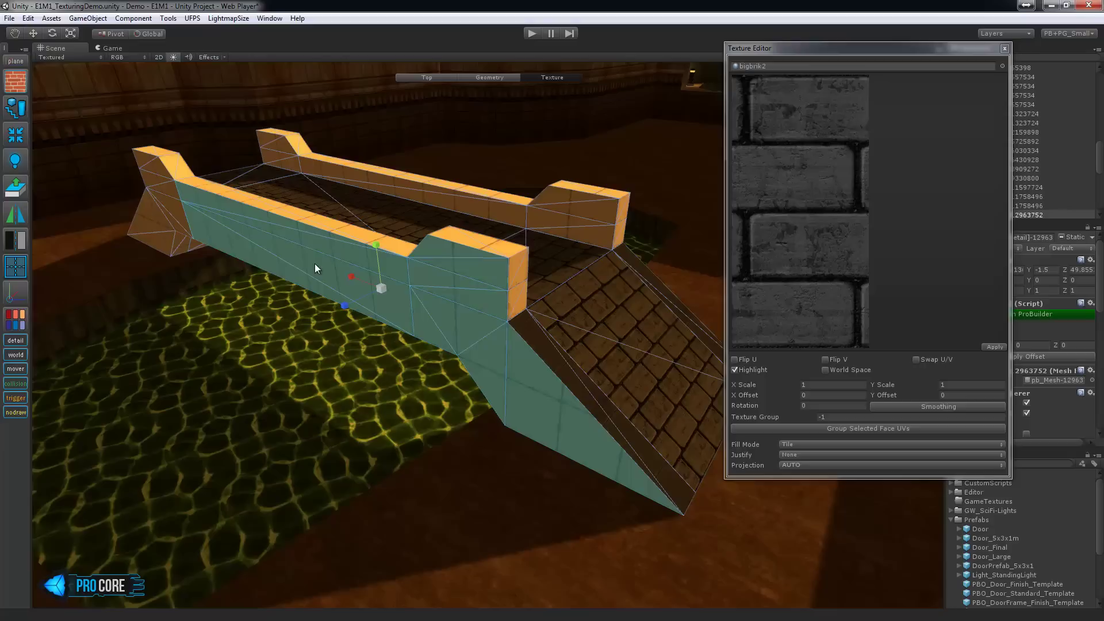
left_click(171, 203, "shift")
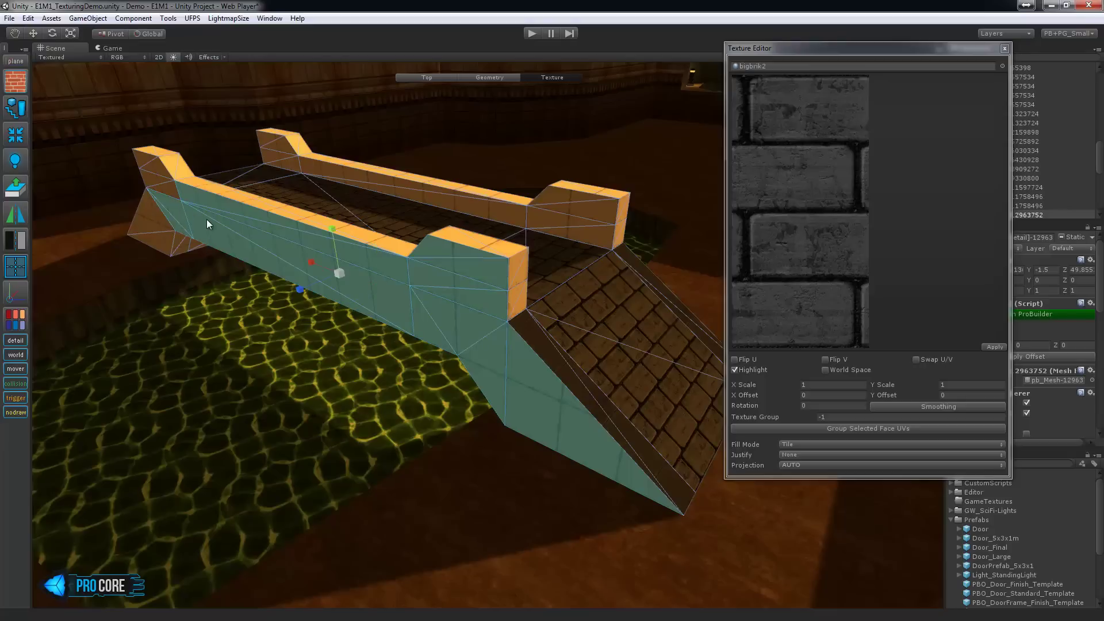
- Add all outer side faces of the opposite bridge wall to the selection
key("alt")
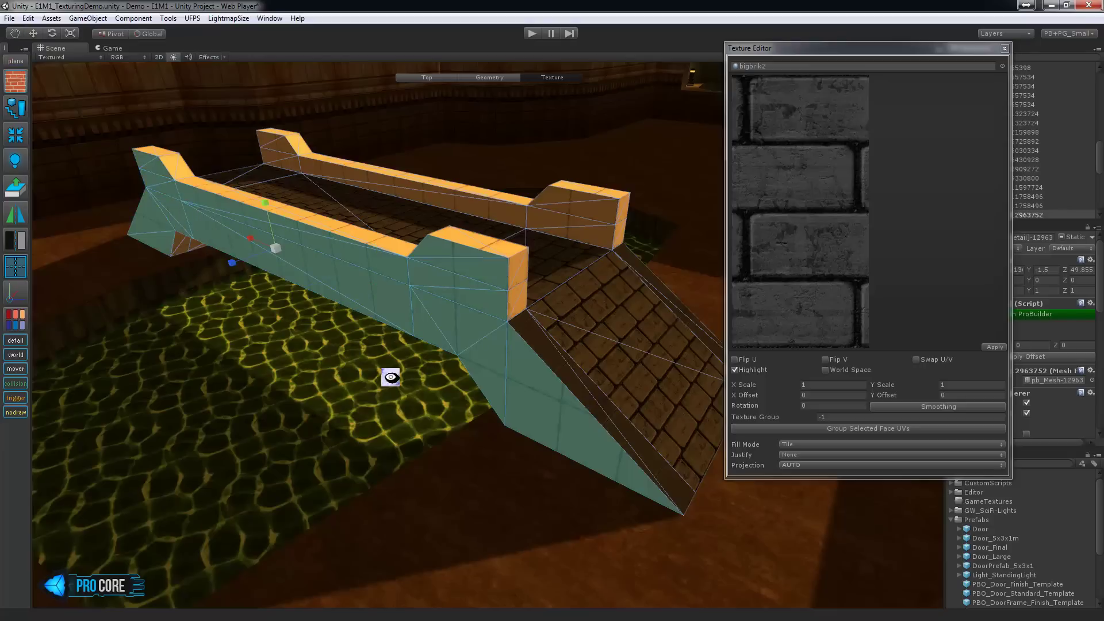
left_click_drag(389, 377, 220, 373, "alt")
middle_click_drag(220, 373, 353, 404)
scroll(353, 404, "up", 3)
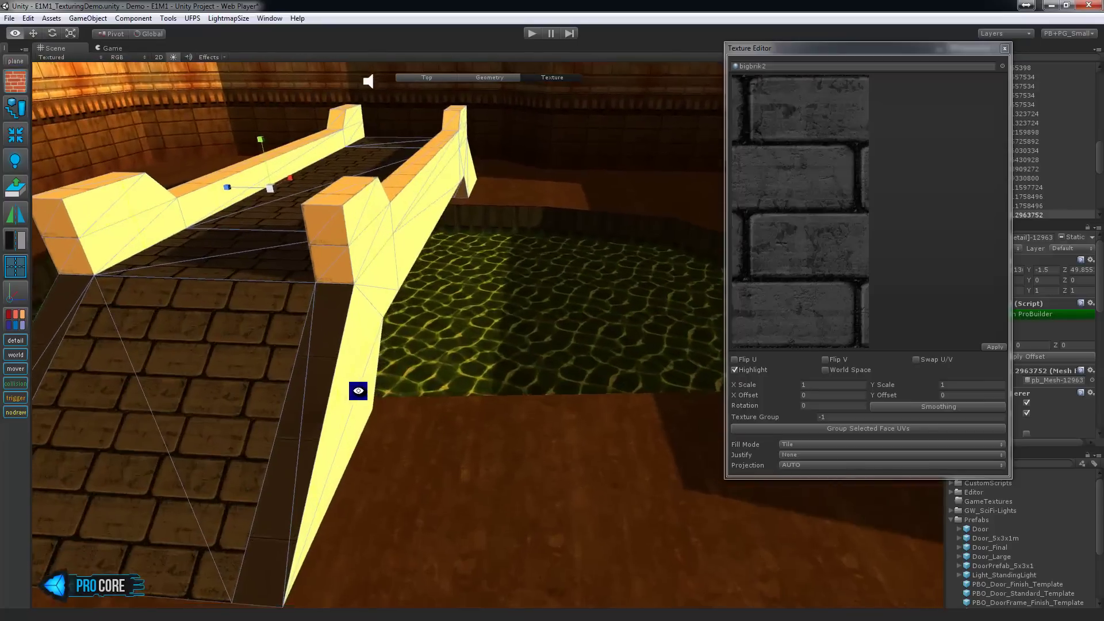
left_click_drag(358, 391, 341, 391, "alt")
left_click(324, 251, "shift")
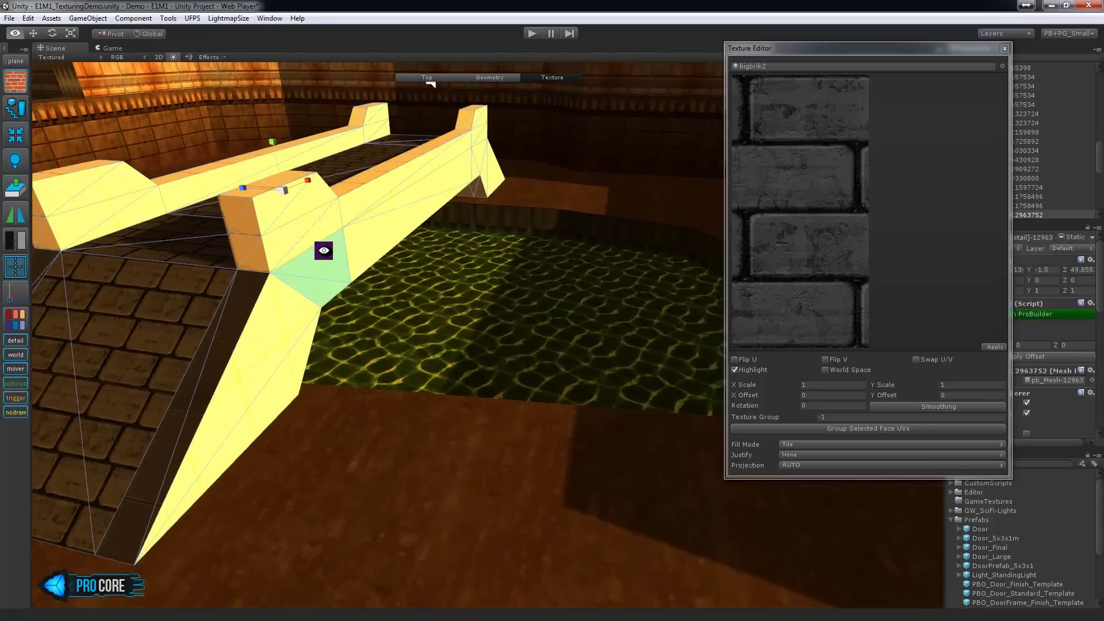
key("alt+g")
key("alt+g")
key("alt+g")
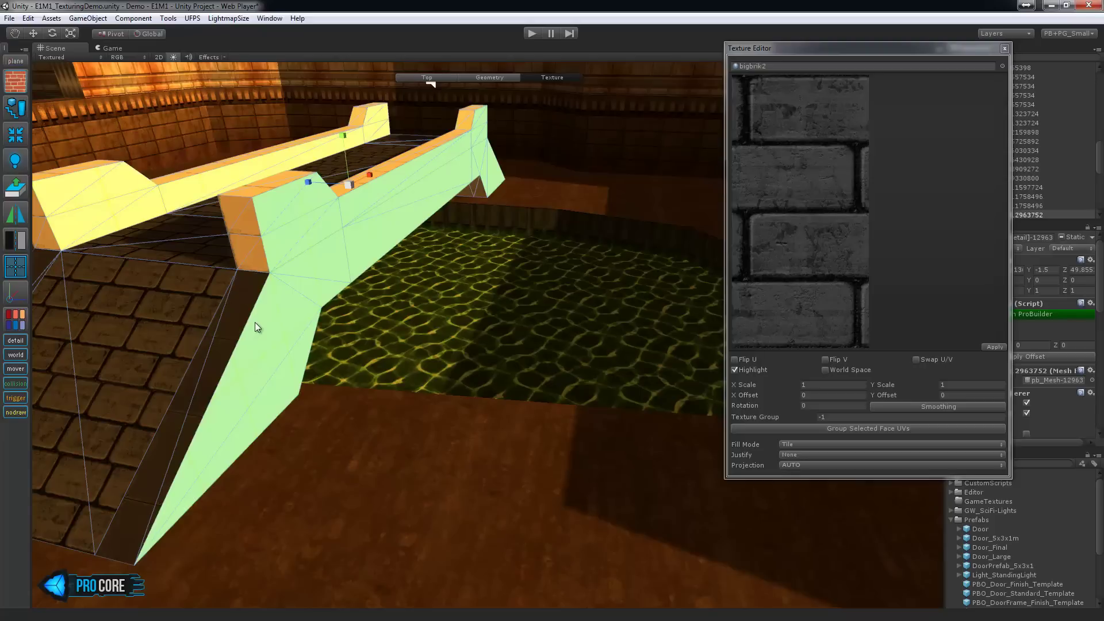
- Choose the brick4 material for the outer side faces of both bridge walls and apply it
left_click_drag(271, 328, 472, 365, "alt")
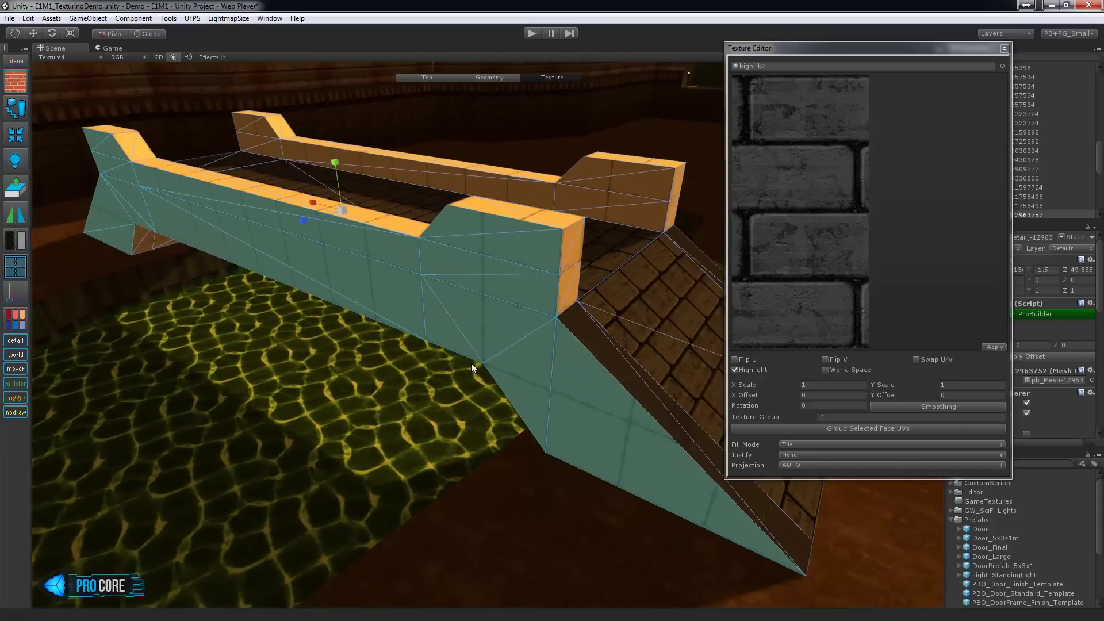
left_click(1000, 66)
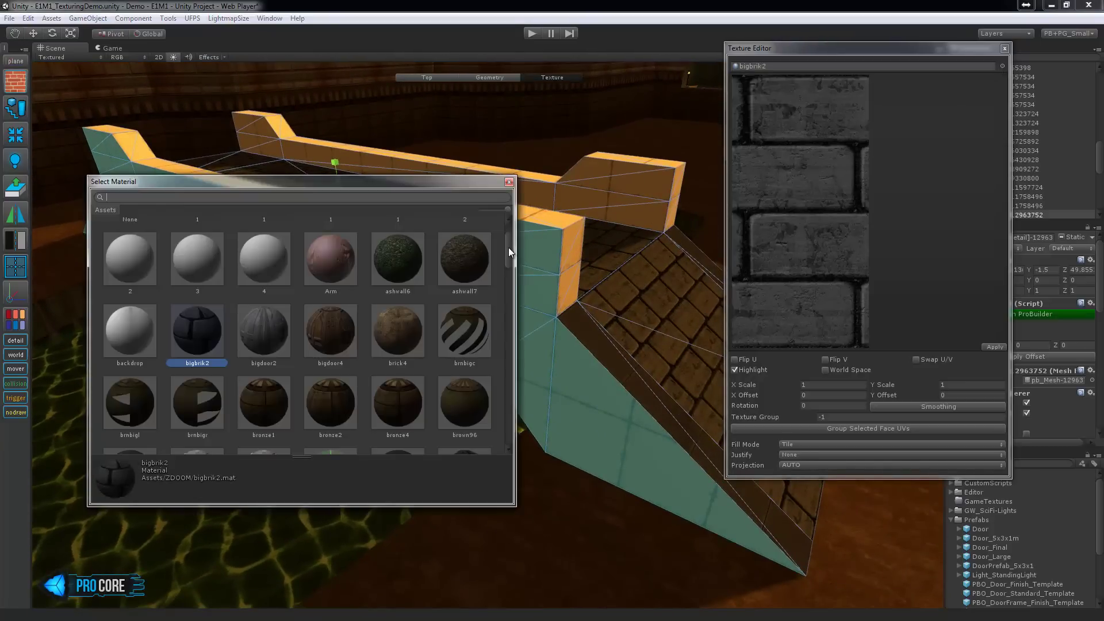
left_click_drag(508, 247, 509, 253)
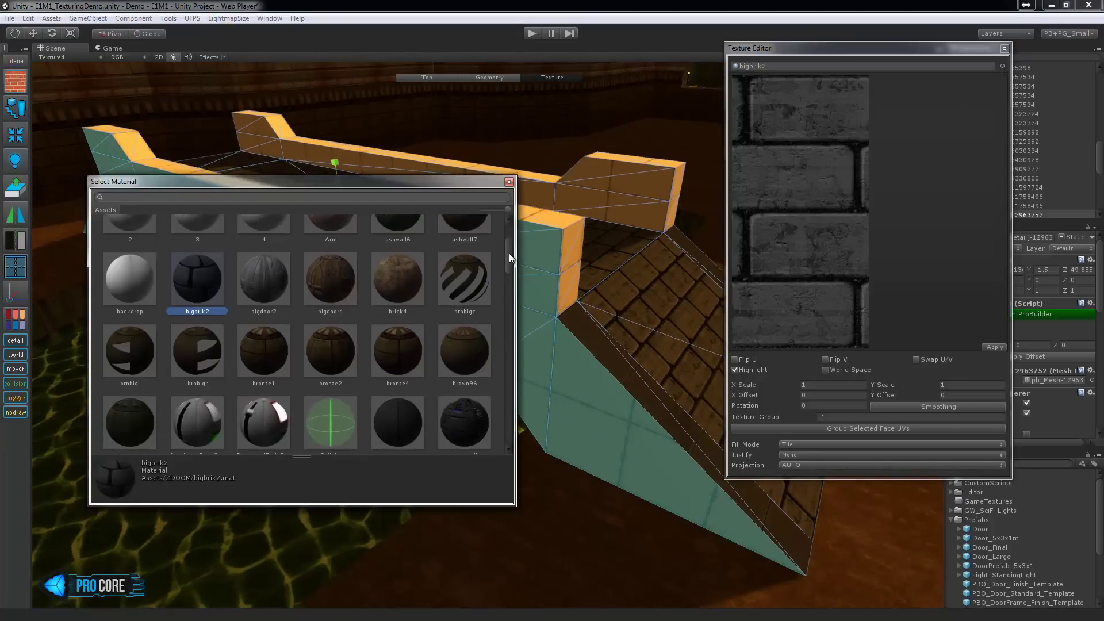
left_click(395, 277)
left_click(509, 182)
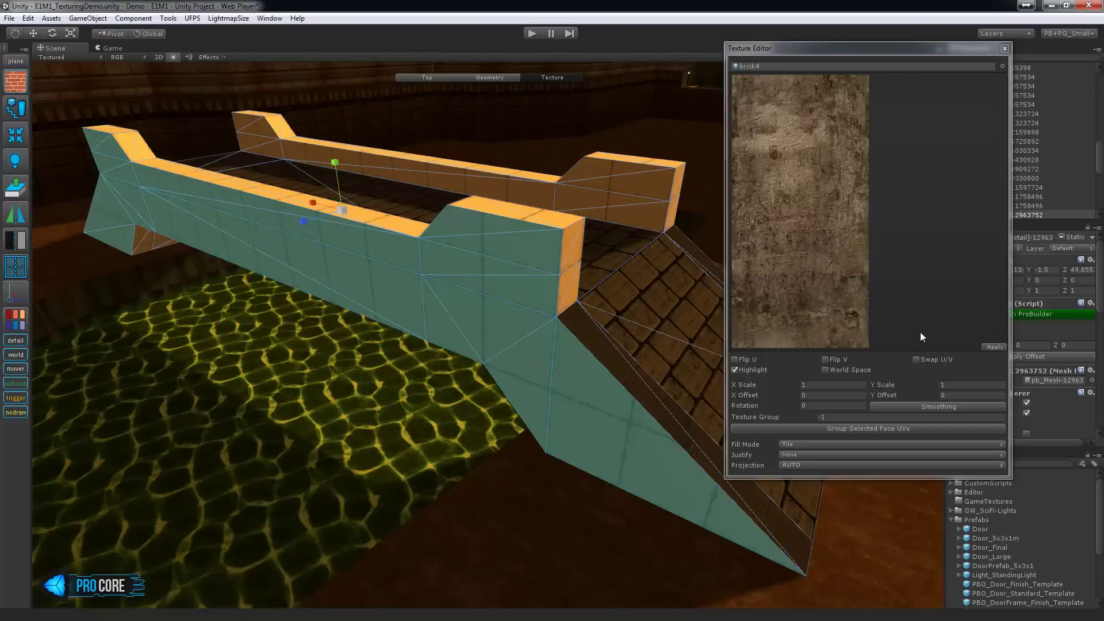
left_click(995, 347)
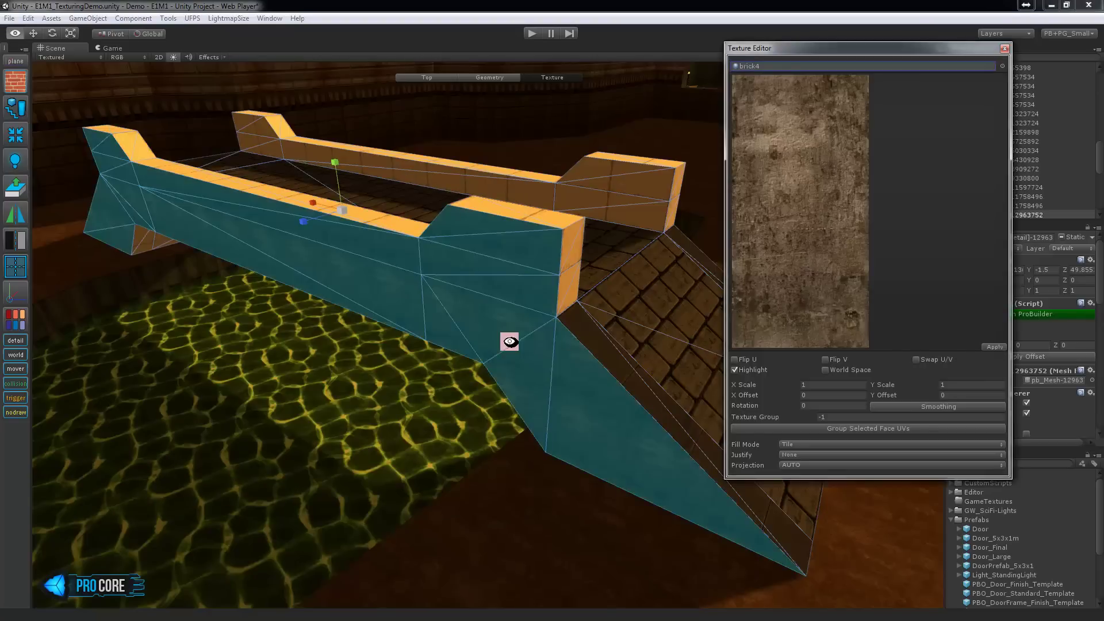
- Group the UVs of the outer side faces and open their texture scale for editing
left_click_drag(506, 343, 520, 322, "alt")
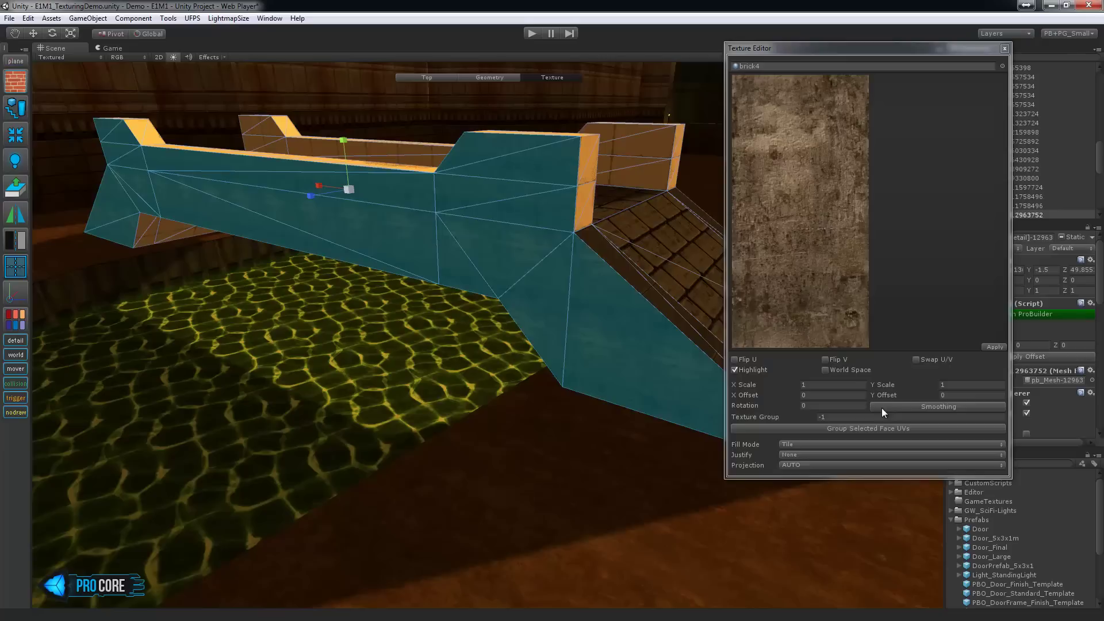
left_click(839, 428)
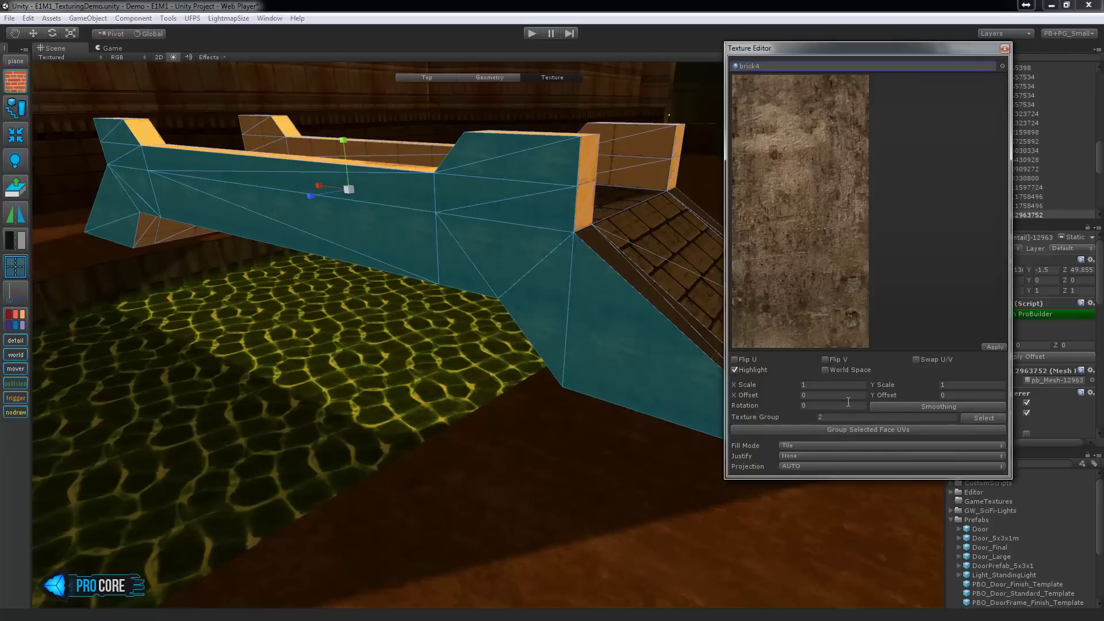
left_click(832, 385)
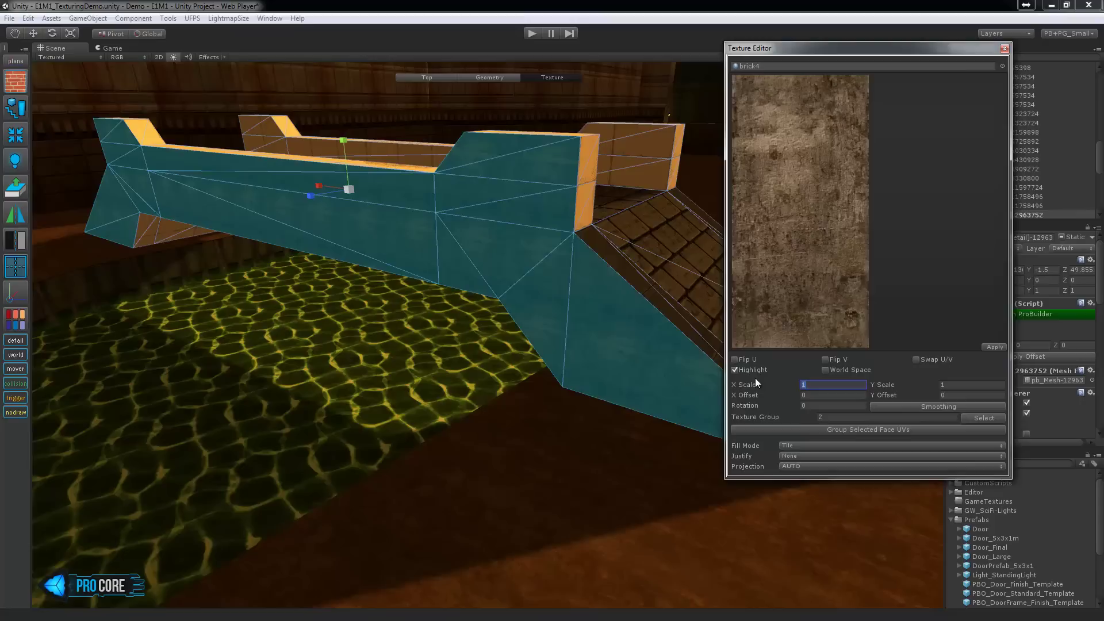
key("Tab")
- Select the inner side faces of both bridge parapets, including the raised end posts
left_click_drag(509, 300, 573, 300, "alt")
left_click(585, 278)
left_click_drag(574, 366, 529, 377, "alt")
scroll(529, 377, "up", 5)
left_click_drag(434, 330, 147, 236, "alt")
left_click(424, 284)
left_click(546, 302, "shift")
left_click(147, 235)
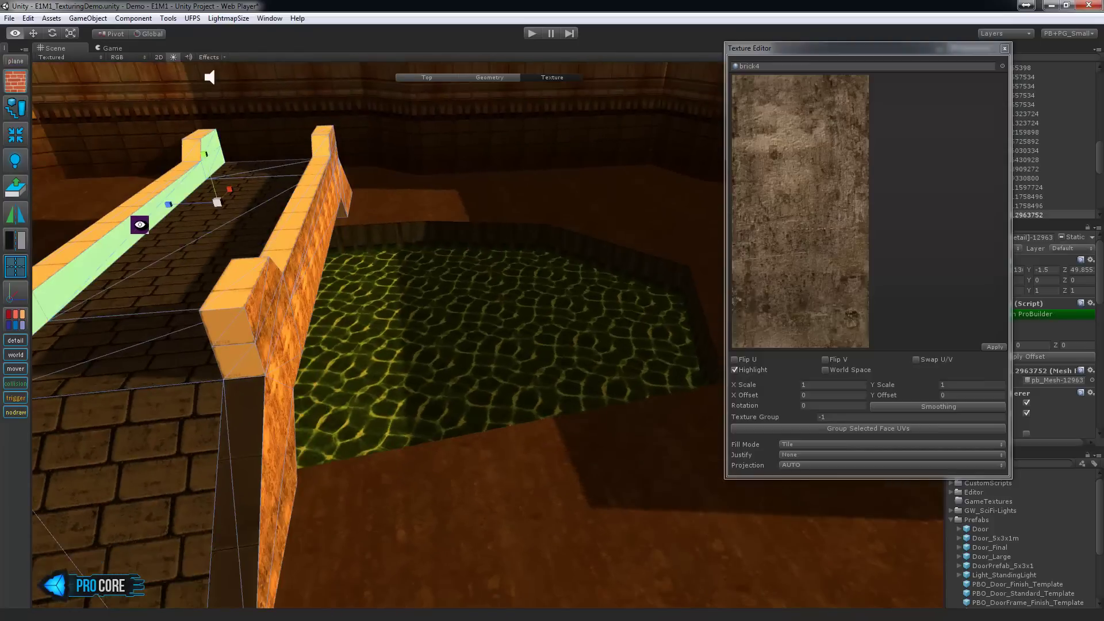
- Apply brick4 to the inner parapet faces and group their UVs with a Y scale of 2
left_click_drag(239, 273, 419, 345, "alt")
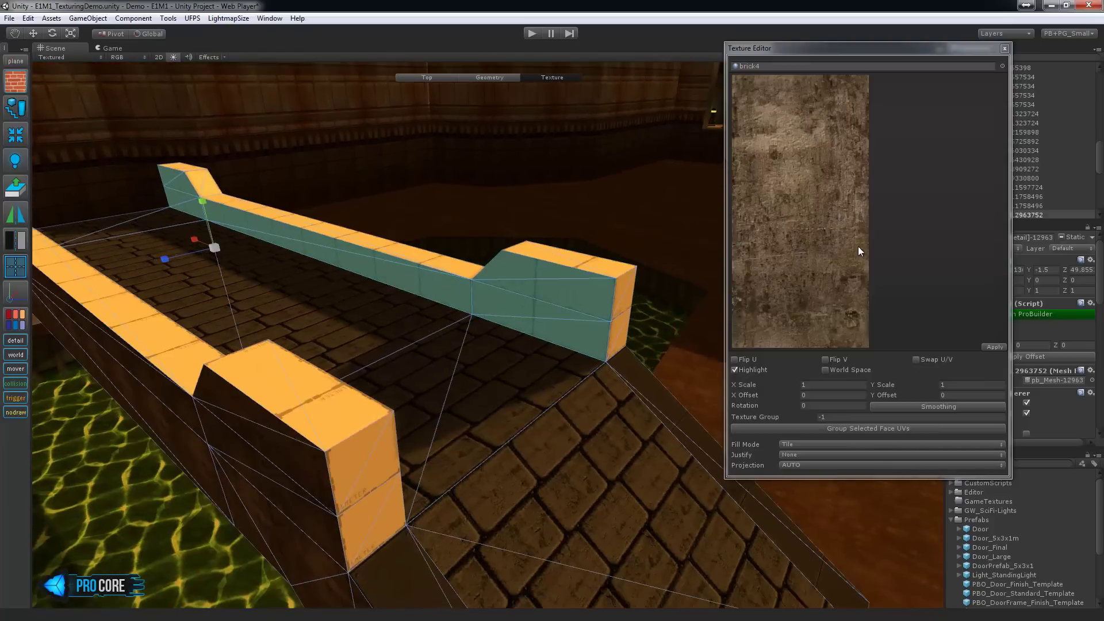
left_click(995, 347)
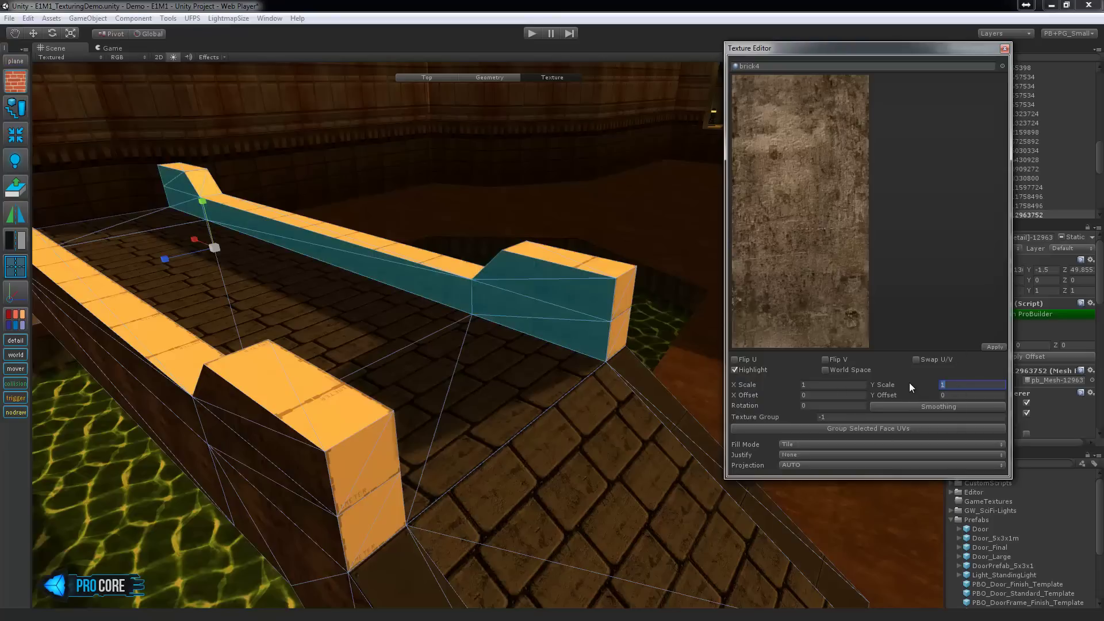
left_click(883, 426)
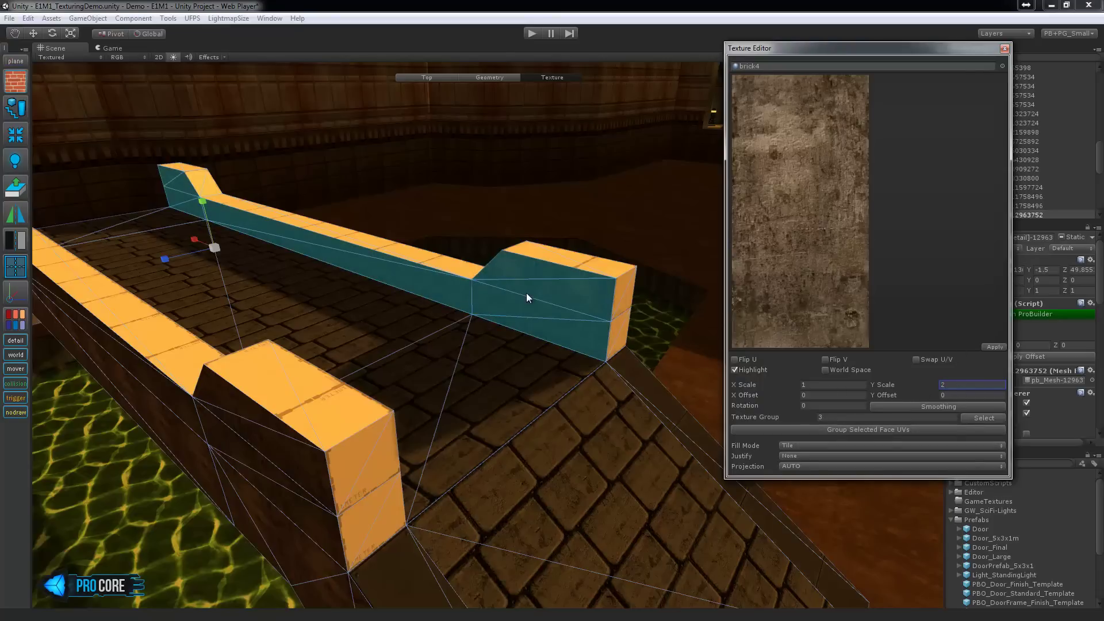
left_click_drag(526, 292, 477, 440, "alt")
left_click(470, 477)
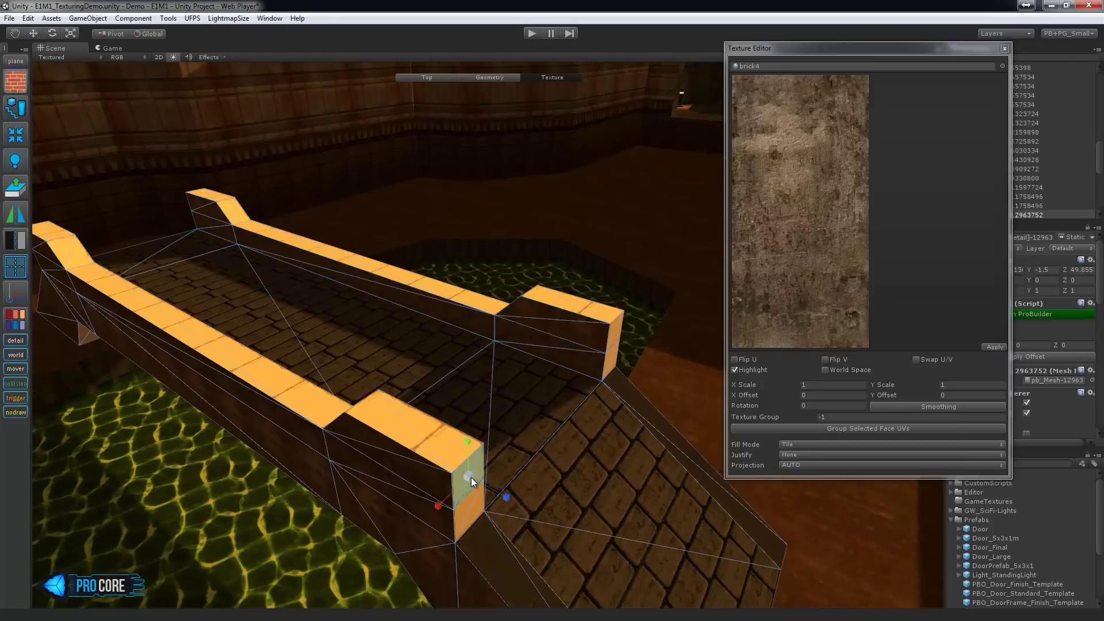
left_click(416, 433, "shift")
left_click_drag(433, 484, 530, 346, "alt")
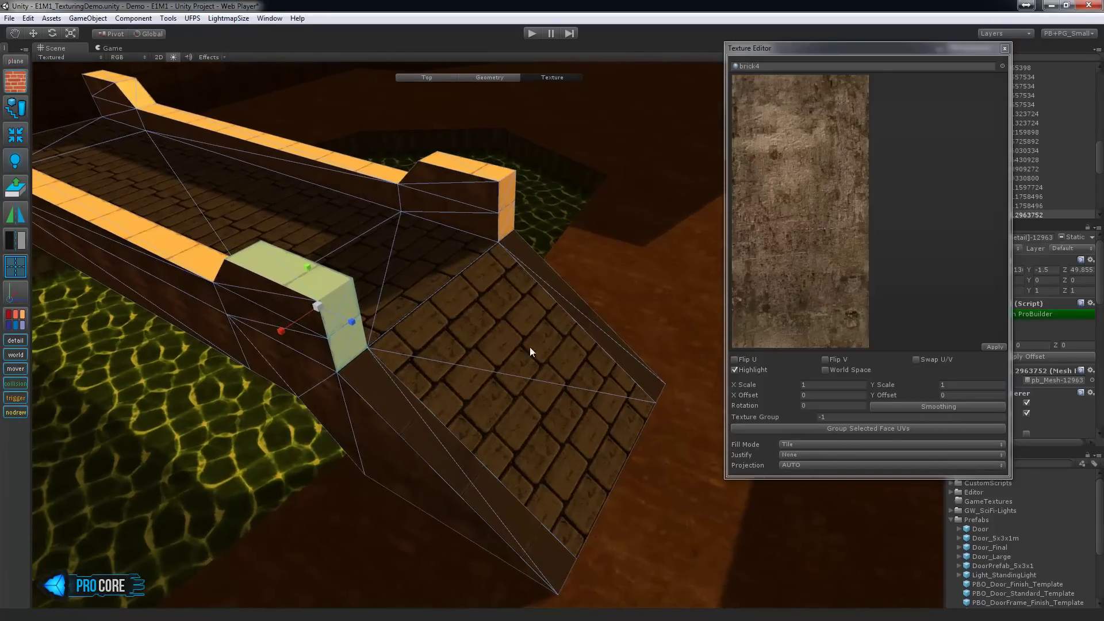
- Select the narrow sloped edge strip beside the ramp and choose compspan as the current material
left_click(424, 420)
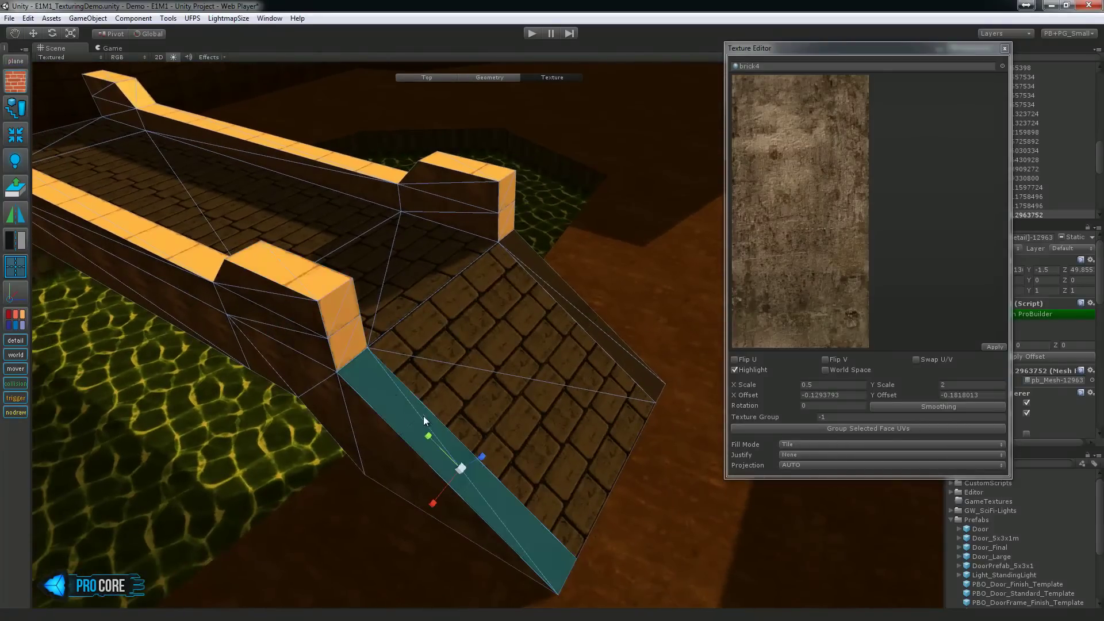
left_click(1002, 66)
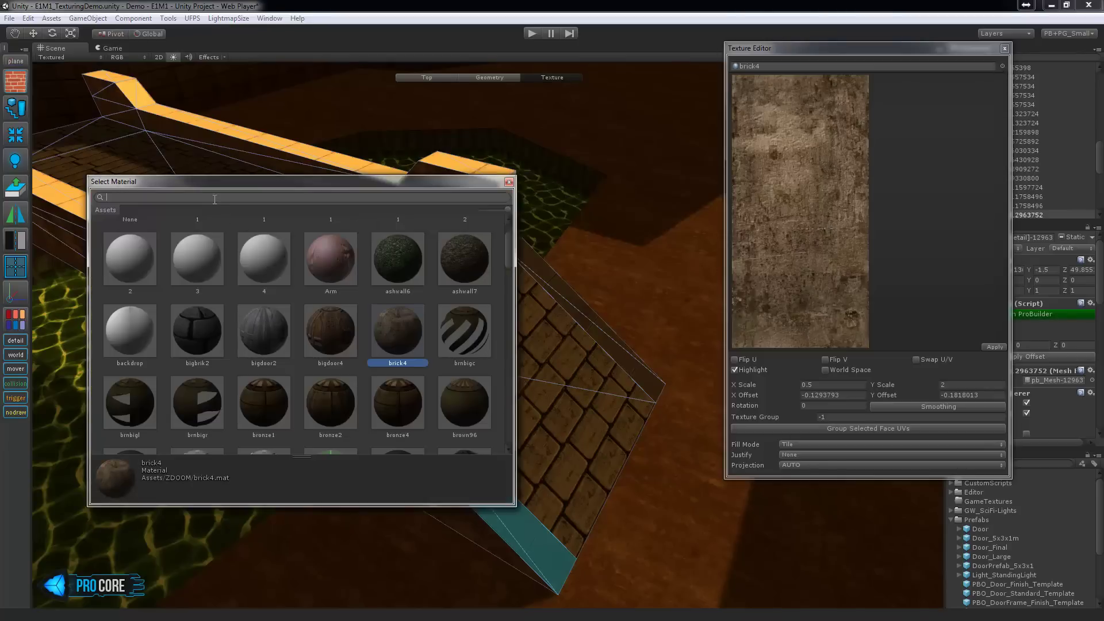
type("com")
left_click(205, 235)
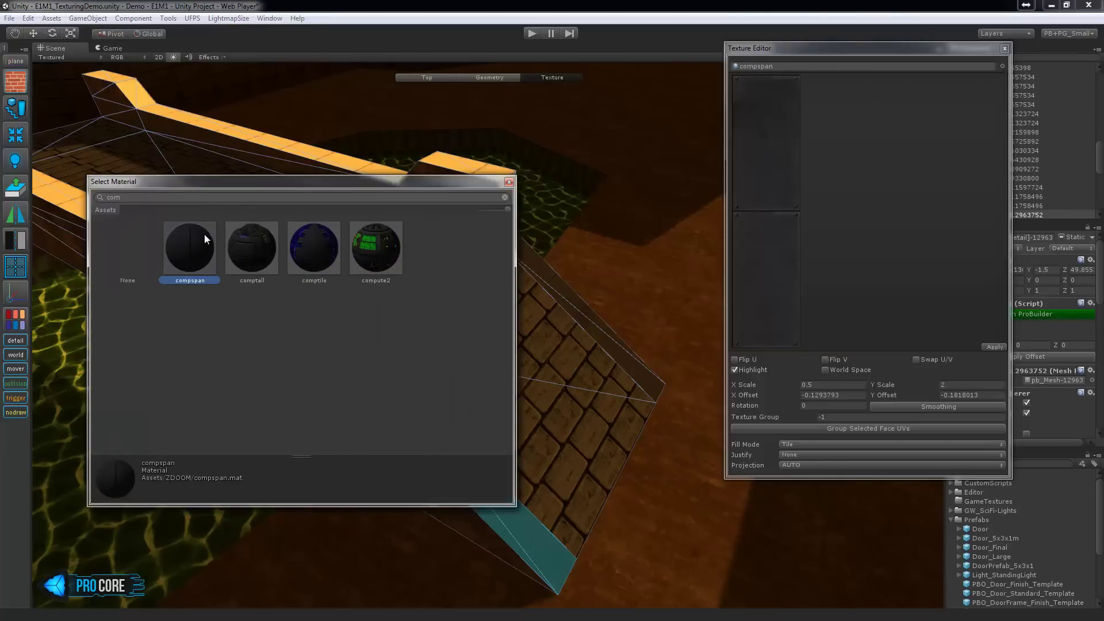
left_click(508, 181)
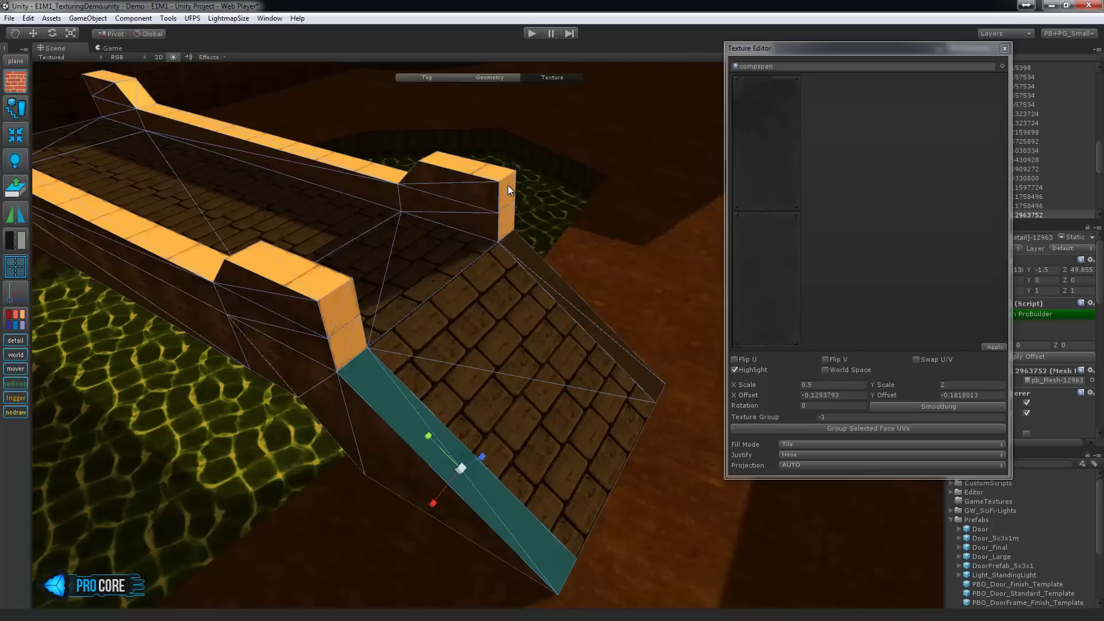
- Quick-apply compspan to the near parapet's post end faces and along its entire top strip
left_click_drag(508, 185, 519, 283, "alt")
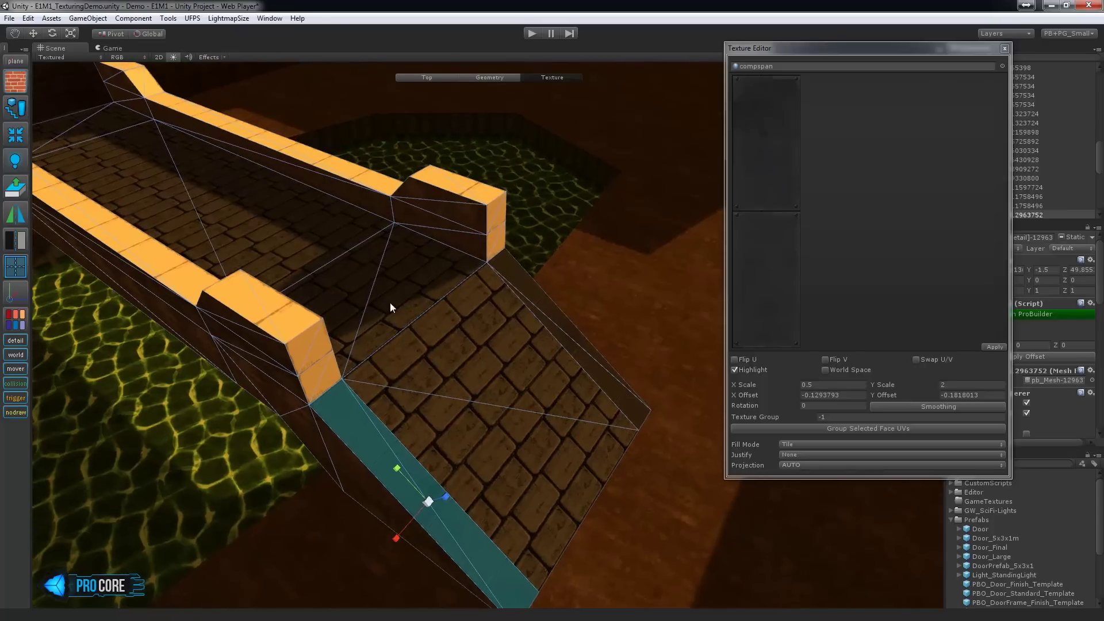
left_click(312, 355, "ctrl")
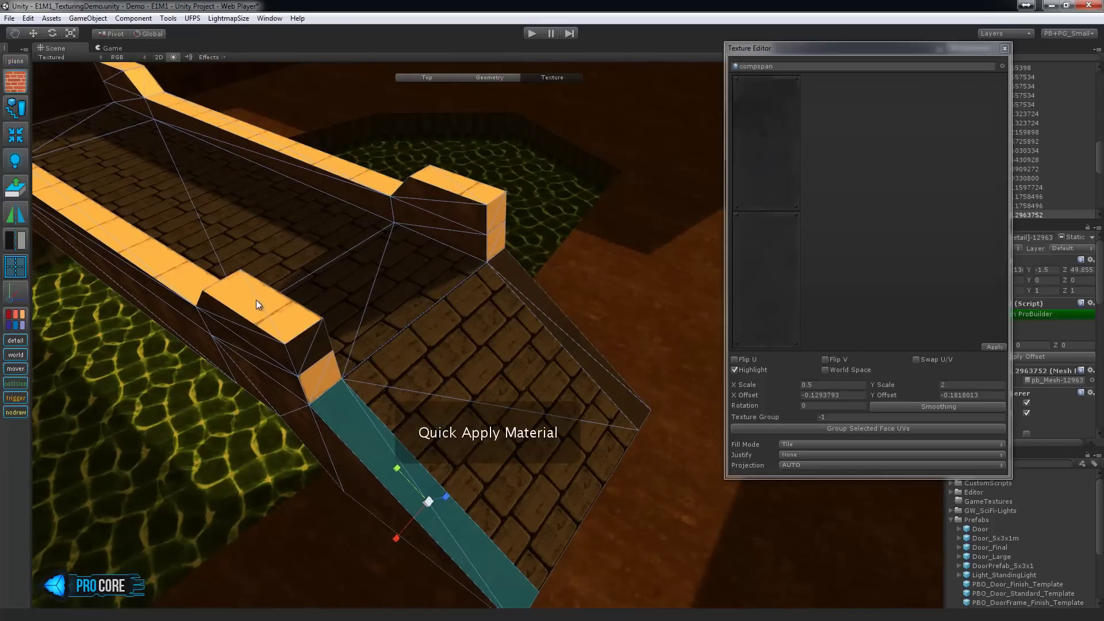
left_click(256, 298, "ctrl")
left_click(315, 366, "ctrl")
left_click_drag(315, 366, 230, 406, "alt")
left_click(503, 362, "ctrl+shift")
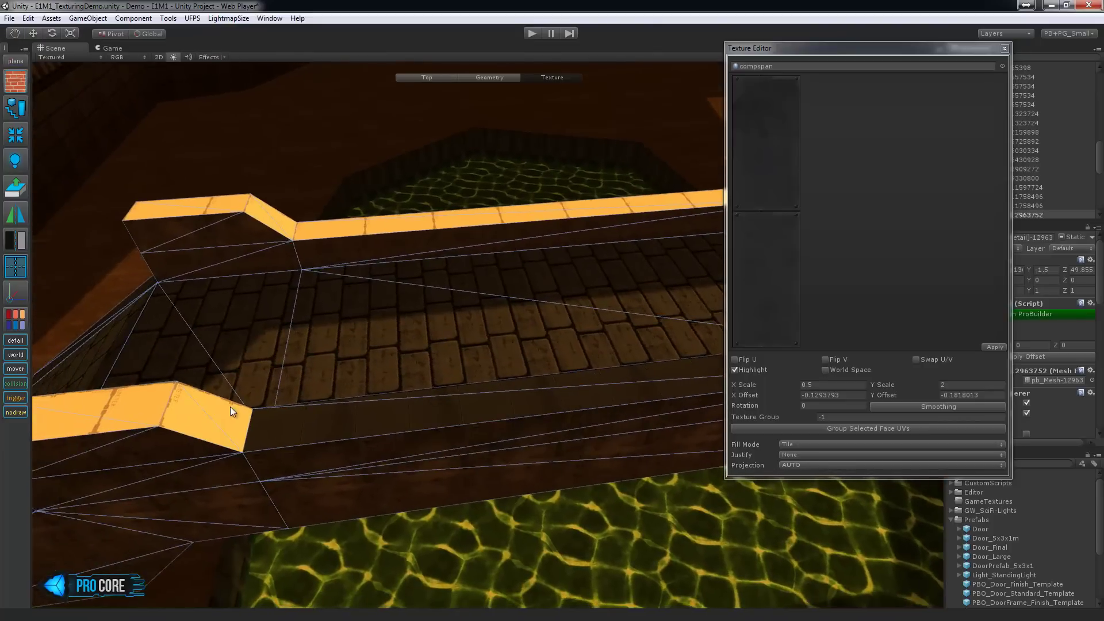
left_click(163, 405, "ctrl+shift")
- Quick-apply compspan to the post end faces at the opposite ramp and the top of the untextured post there
left_click_drag(171, 422, 351, 390, "alt")
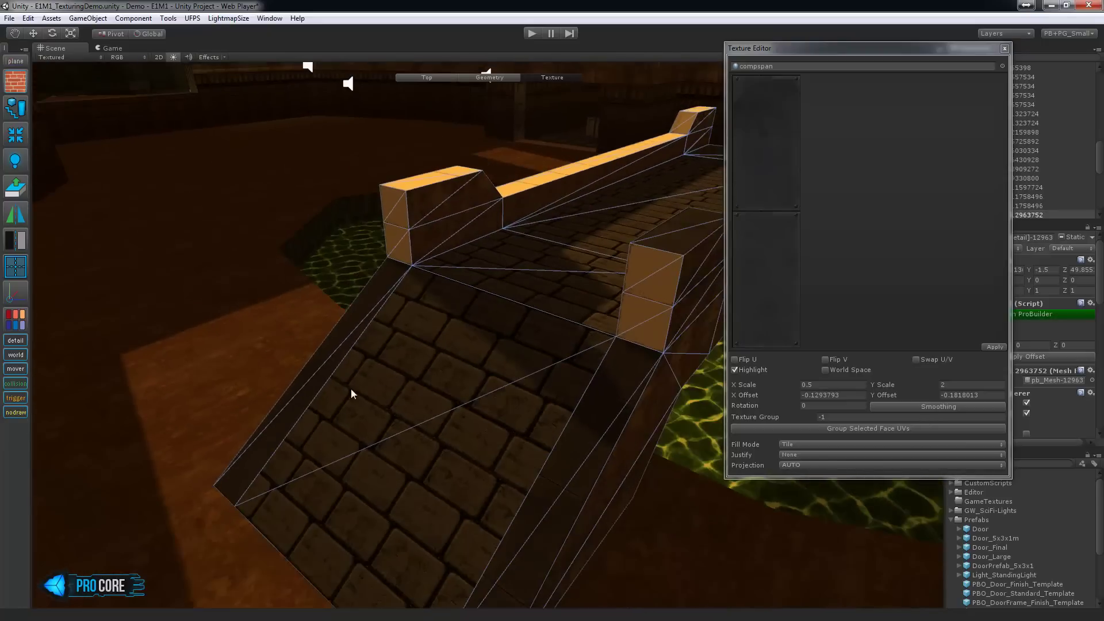
left_click(648, 281, "ctrl+shift")
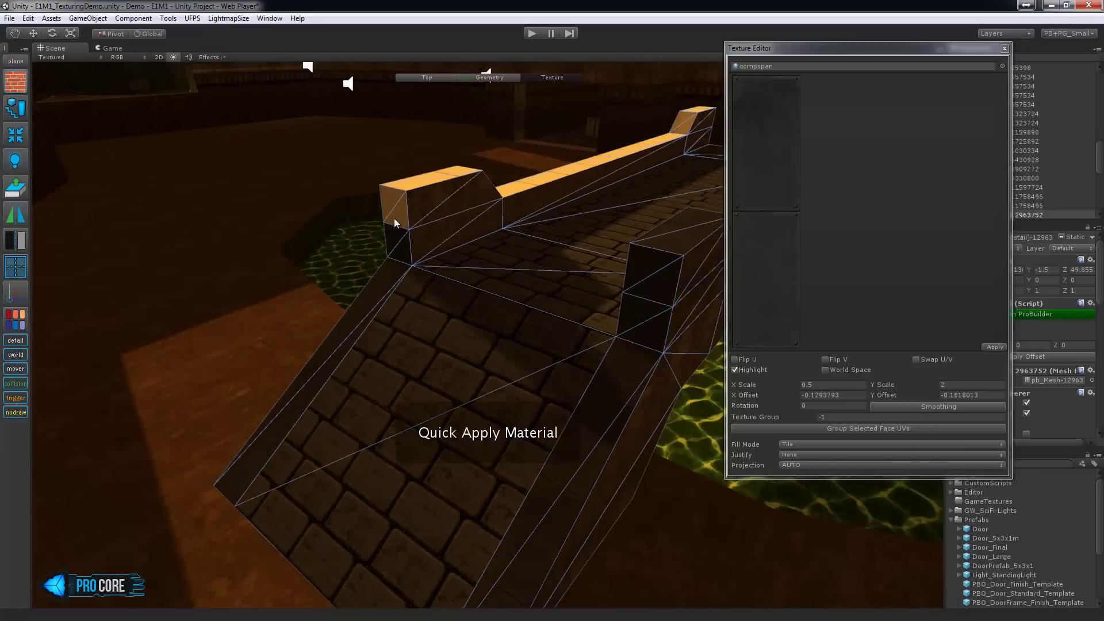
left_click(420, 178, "ctrl+shift")
left_click_drag(486, 219, 277, 271, "alt")
- Quick-apply compspan to the second parapet's remaining top faces and its last post's end face
left_click(277, 276, "ctrl+shift")
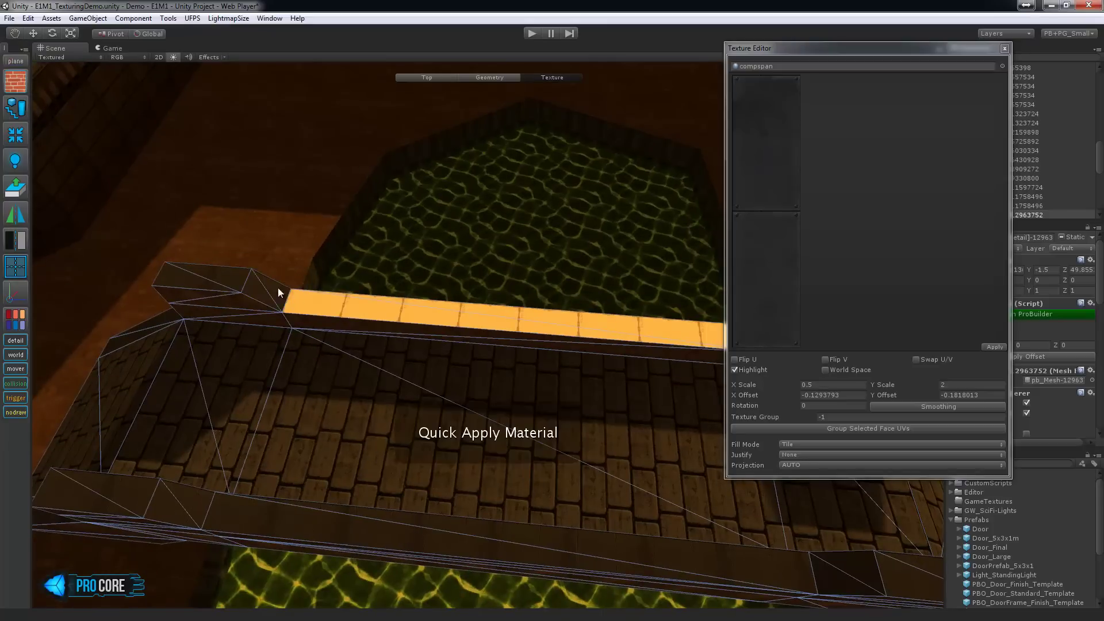
left_click(345, 311, "ctrl+shift")
left_click_drag(480, 373, 420, 377, "alt")
left_click(420, 376, "ctrl+shift")
left_click_drag(506, 394, 363, 220, "alt")
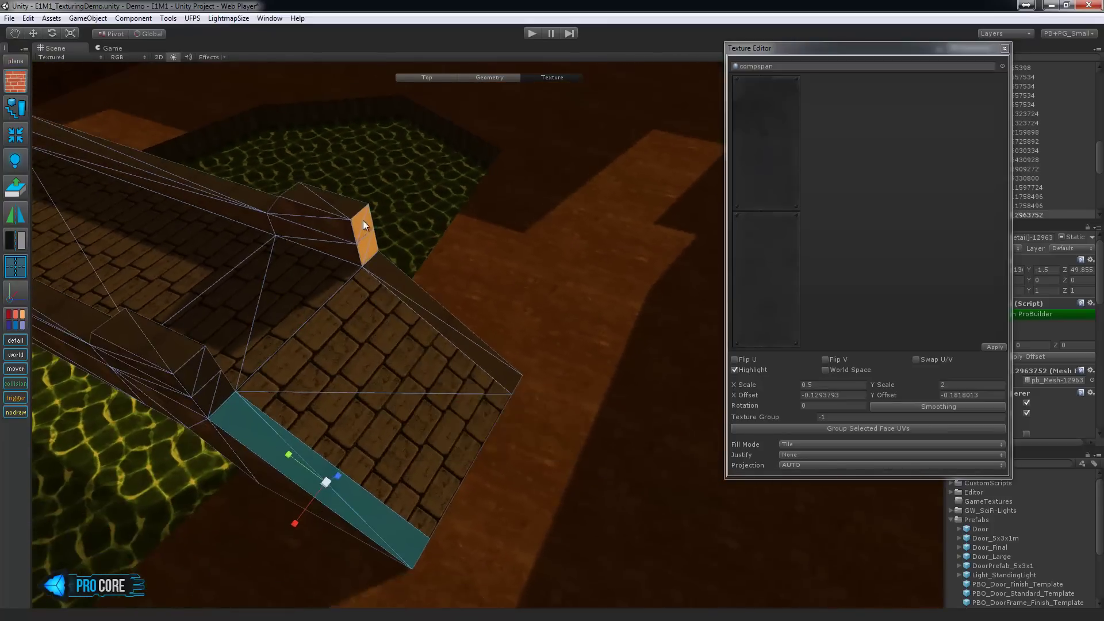
left_click(367, 239, "ctrl+shift")
left_click_drag(380, 324, 388, 384, "alt")
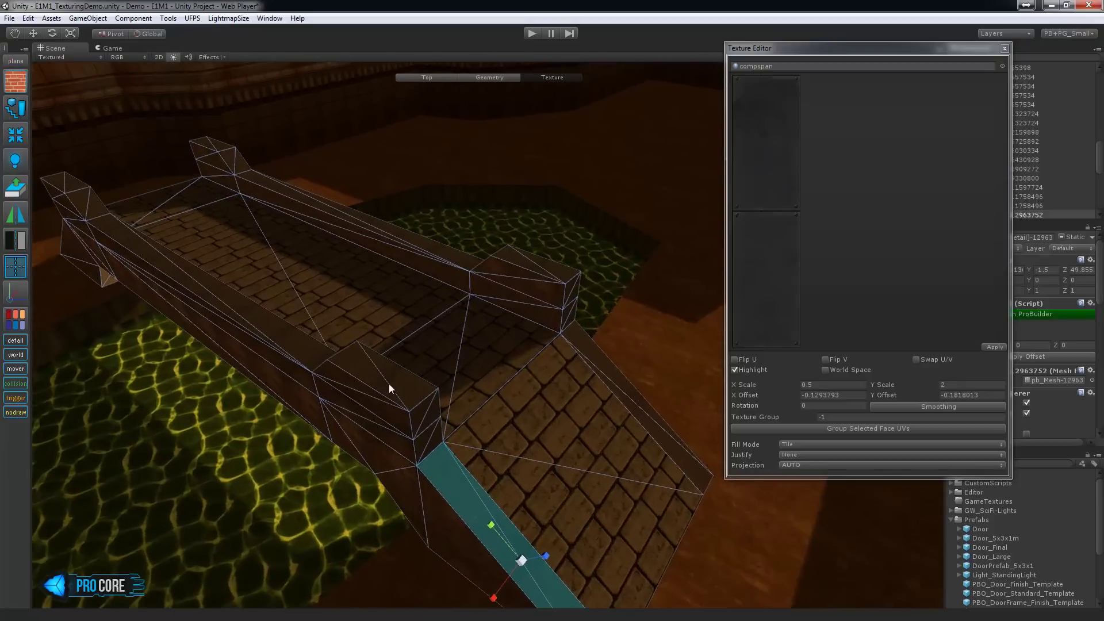
- Copy the sloped edge strip's UV settings onto the parapet tops and post end faces, and leave texture editing
left_click(431, 439, "ctrl")
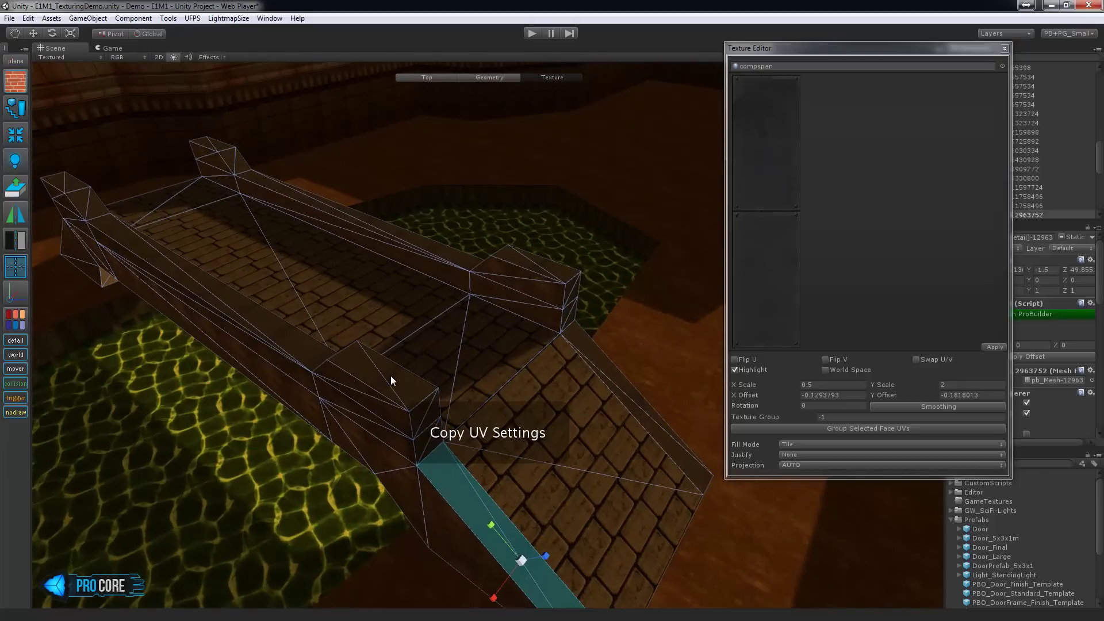
left_click_drag(377, 374, 653, 385, "alt")
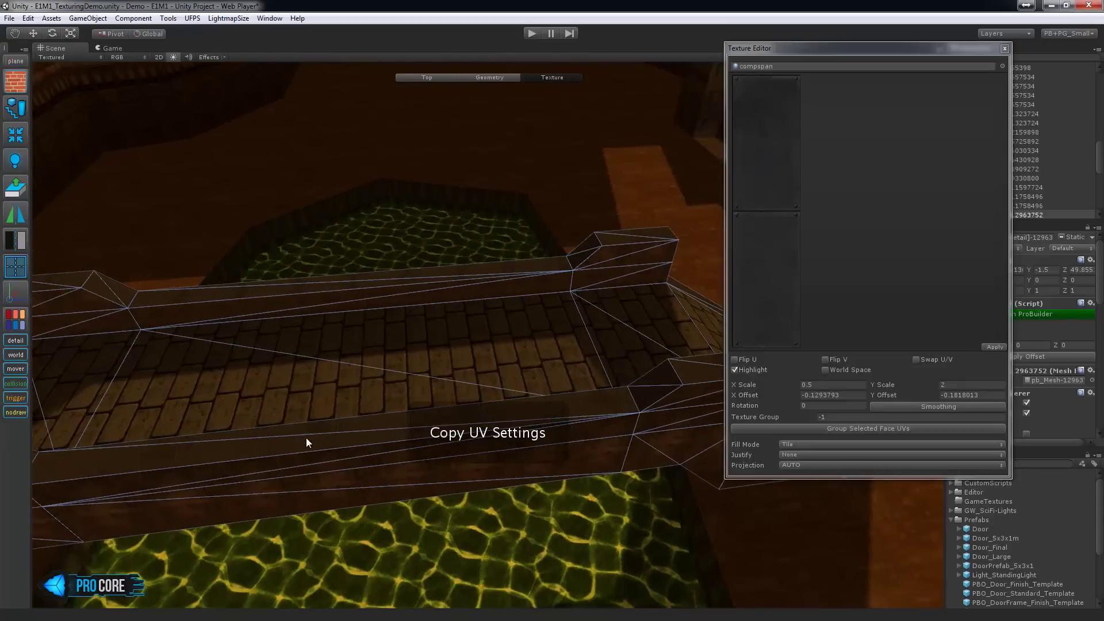
left_click_drag(306, 438, 664, 284, "alt")
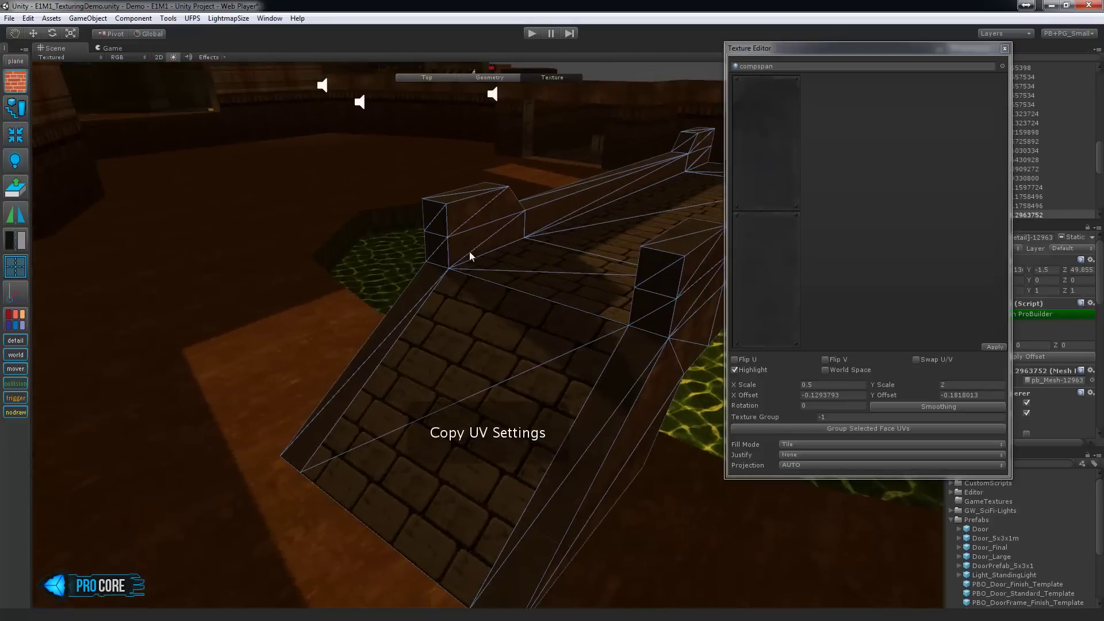
left_click_drag(432, 229, 466, 373, "alt")
left_click(334, 246, "ctrl+shift")
left_click(488, 364, "ctrl+shift")
left_click_drag(564, 397, 486, 366, "alt")
left_click(440, 318, "ctrl+shift")
key("Escape")
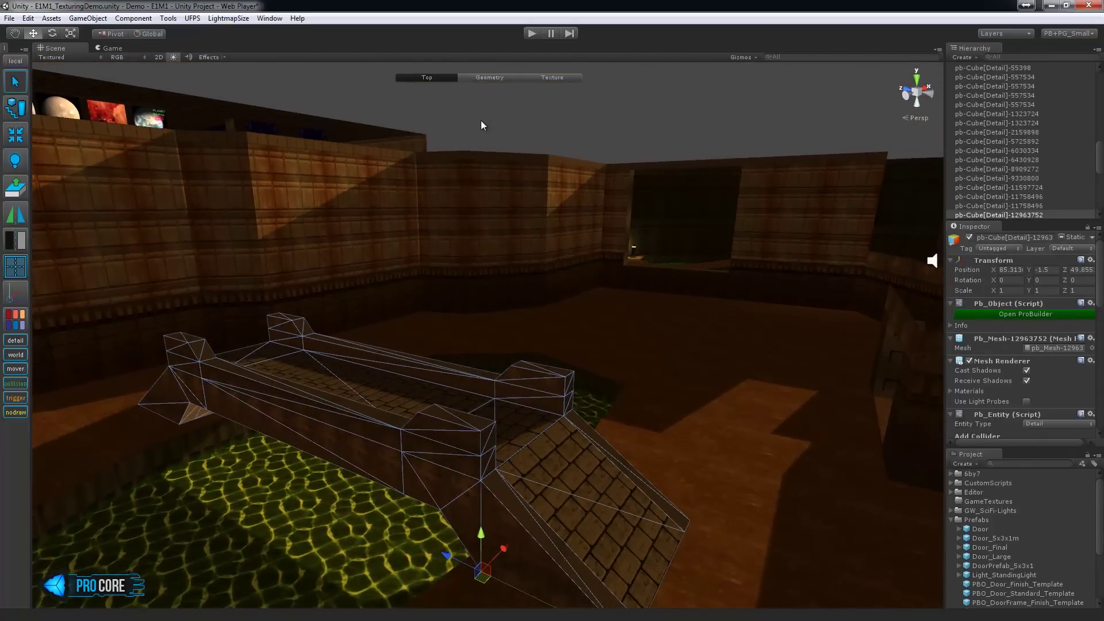
- Reopen the Texture Editor and select all underside faces of the bridge, growing the selection to include the edge strips
left_click_drag(381, 322, 408, 392, "alt")
left_click(649, 78)
left_click_drag(549, 304, 401, 324, "alt")
left_click(409, 356)
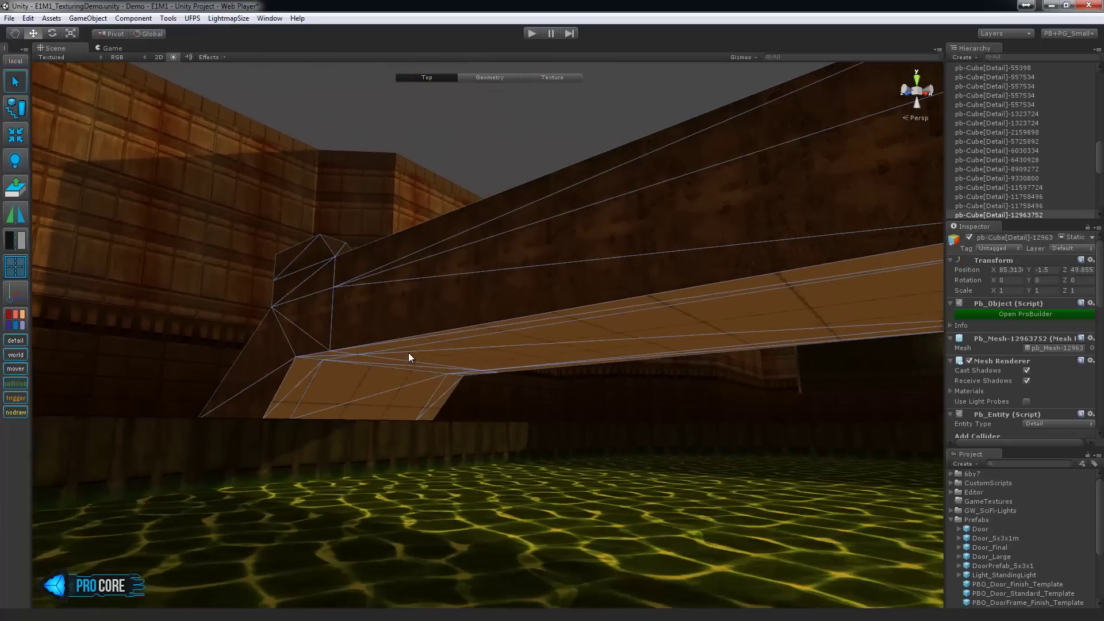
key("j")
left_click(351, 376)
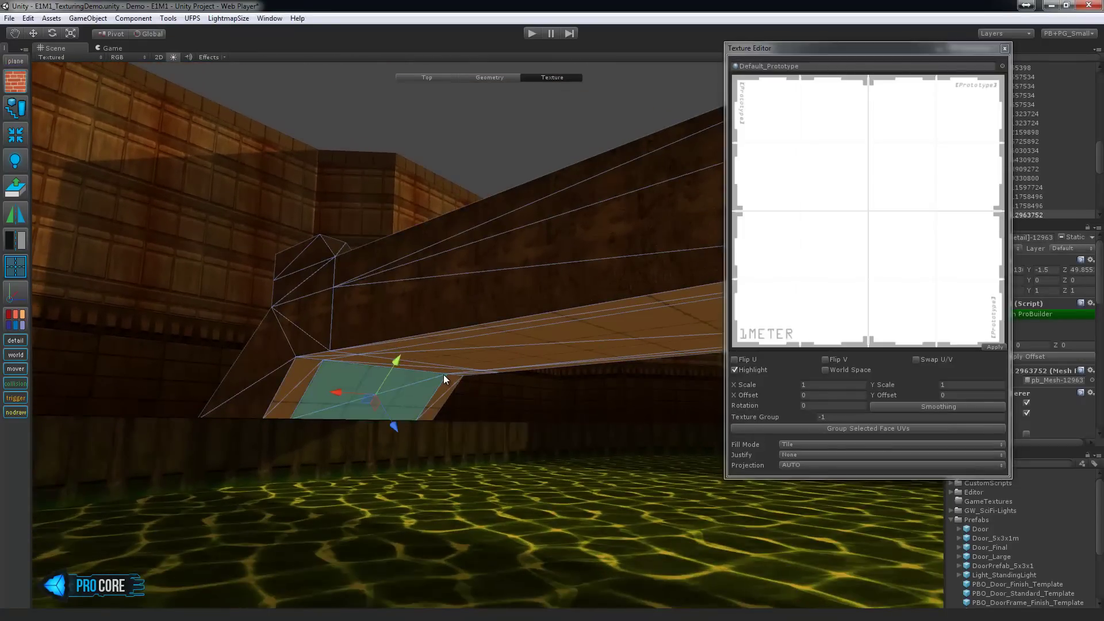
left_click(502, 344)
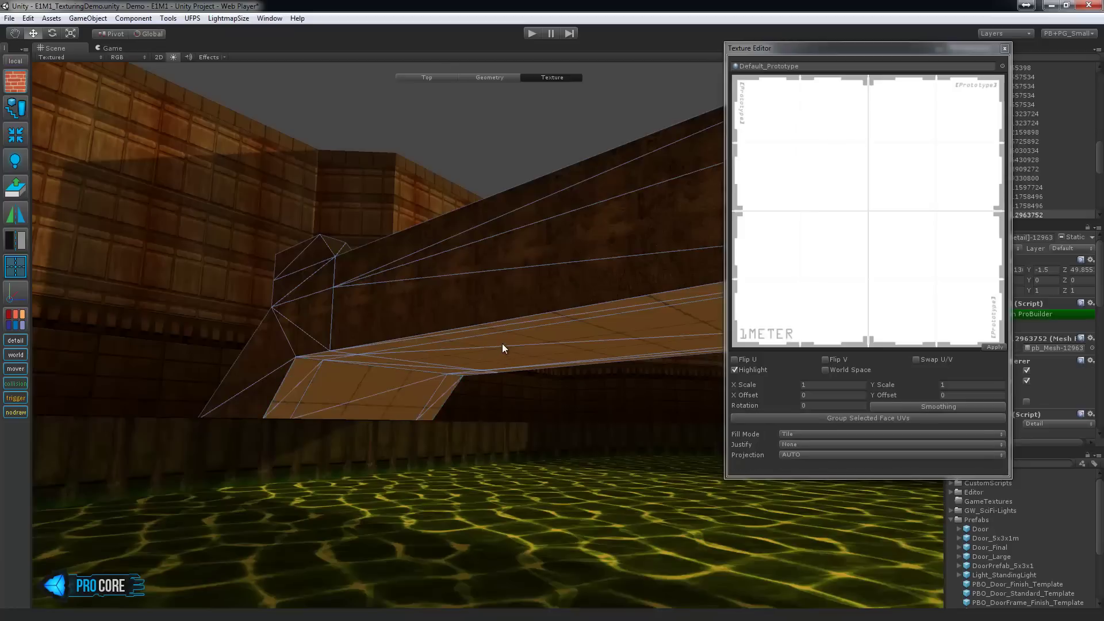
left_click_drag(502, 344, 400, 375, "alt")
left_click(355, 392)
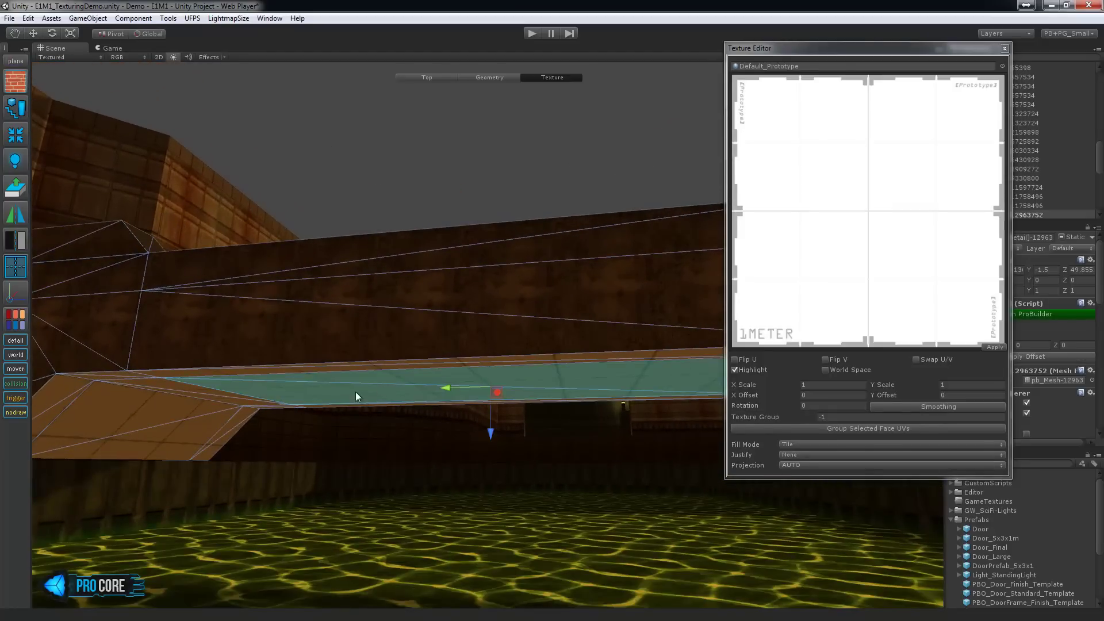
left_click_drag(308, 427, 567, 424, "alt")
left_click(567, 424, "shift")
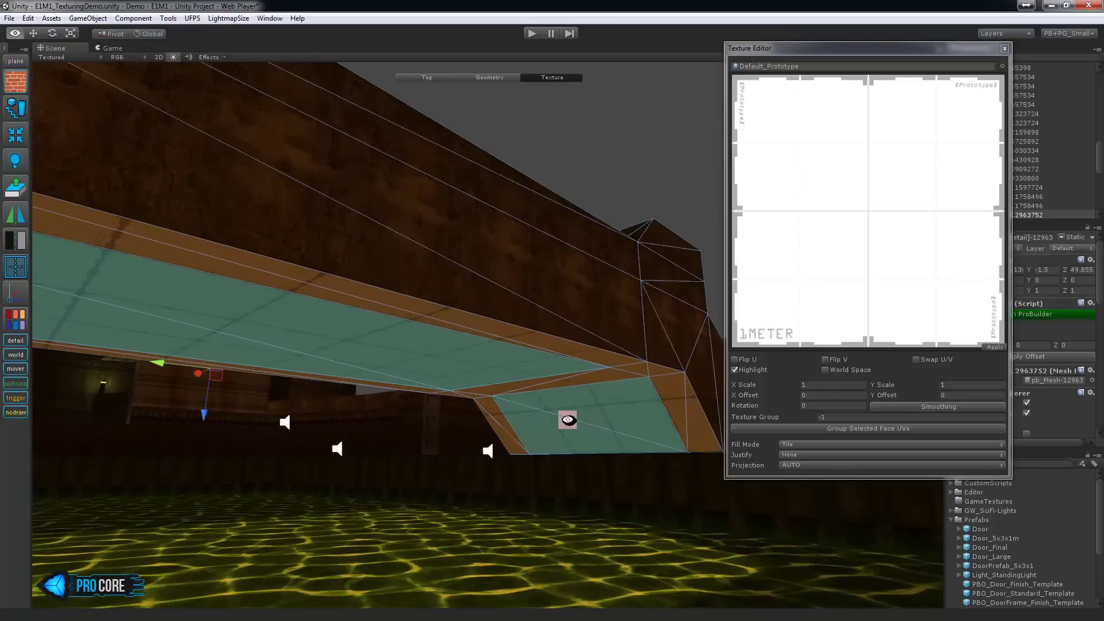
key("alt+g")
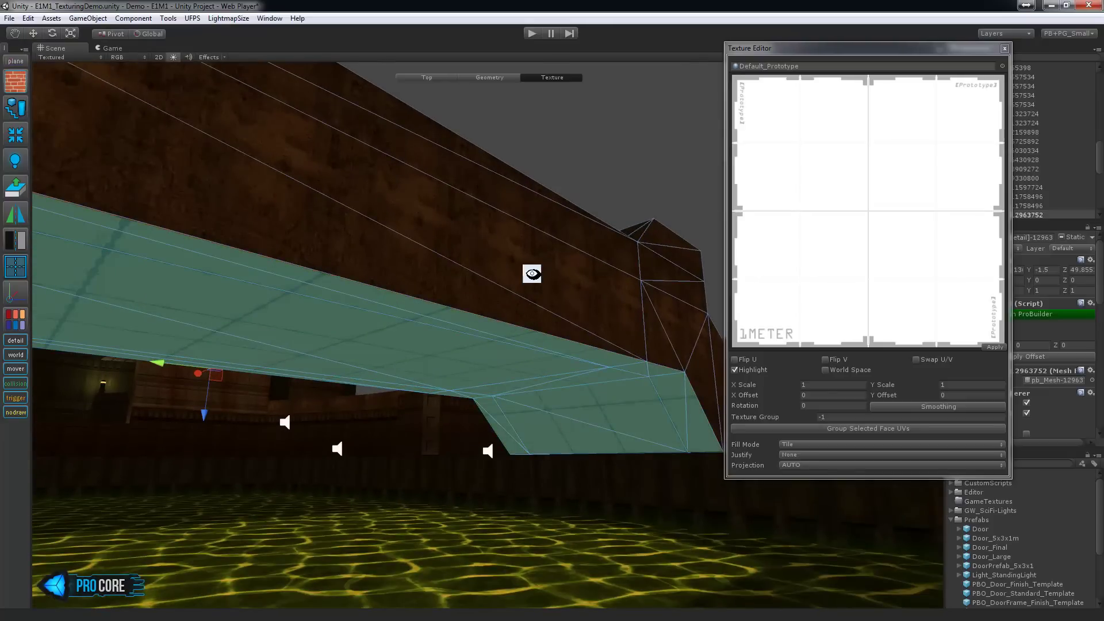
- Choose the stucco material for the selected underside faces
left_click_drag(532, 276, 483, 265, "alt")
left_click(1003, 65)
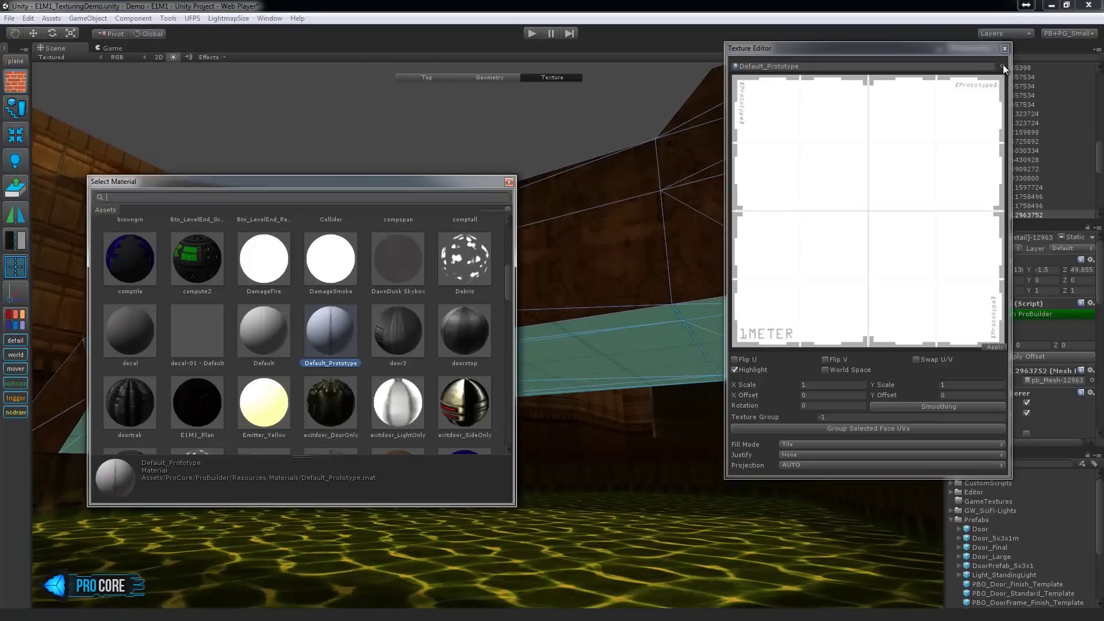
left_click_drag(429, 181, 885, 170)
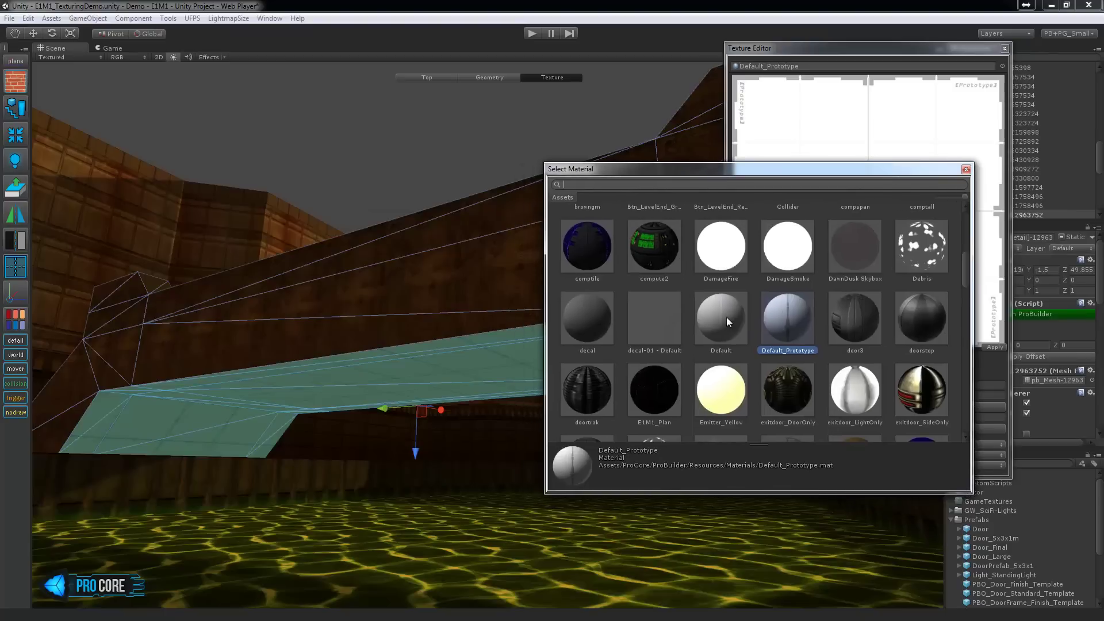
scroll(962, 271, "down", 10)
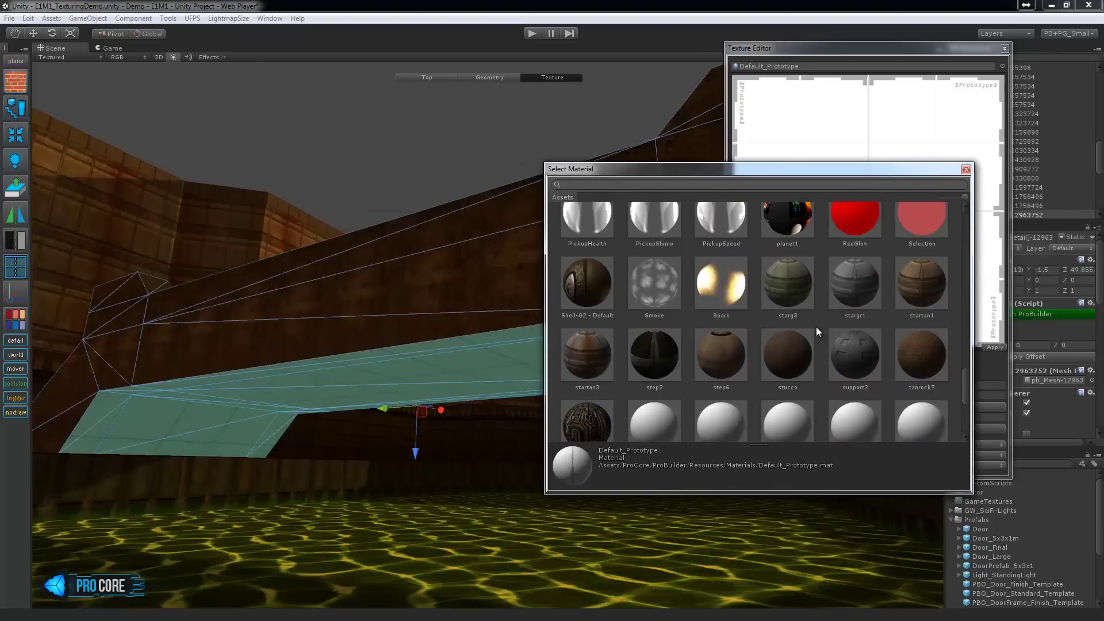
left_click(774, 360)
left_click(966, 170)
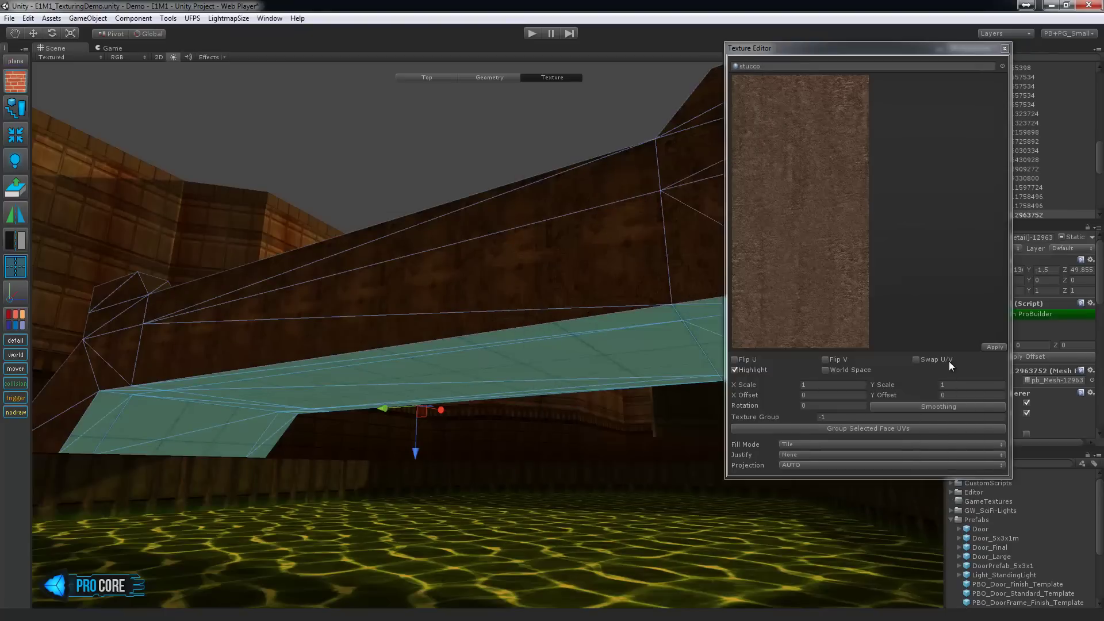
- Set the underside's Y scale to 2, apply stucco, and leave texture editing with the bridge deselected
left_click(905, 384)
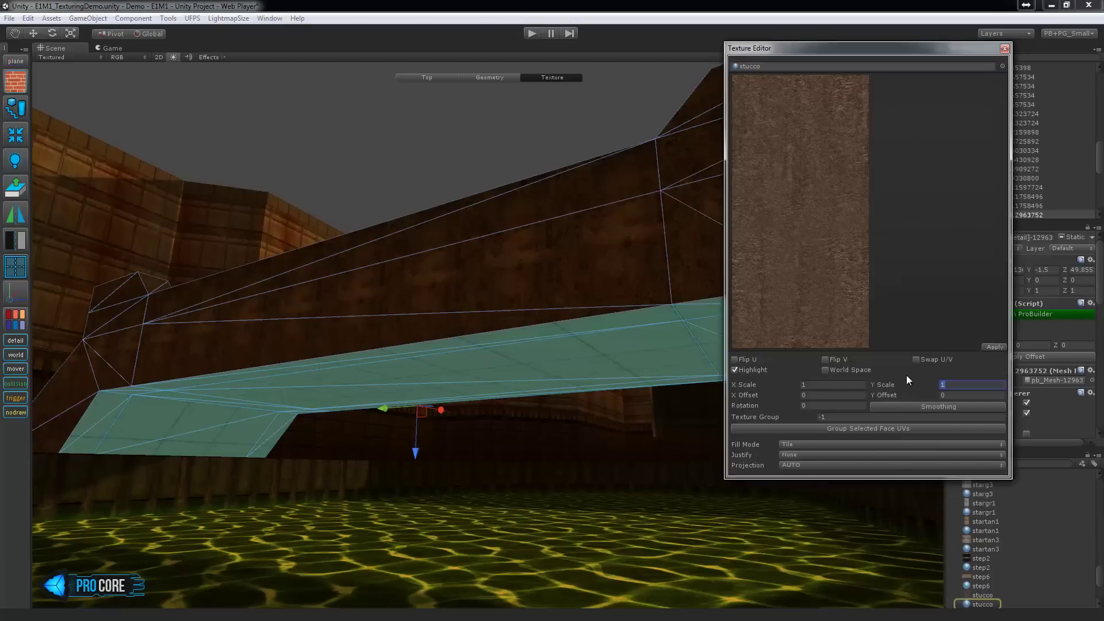
left_click(992, 347)
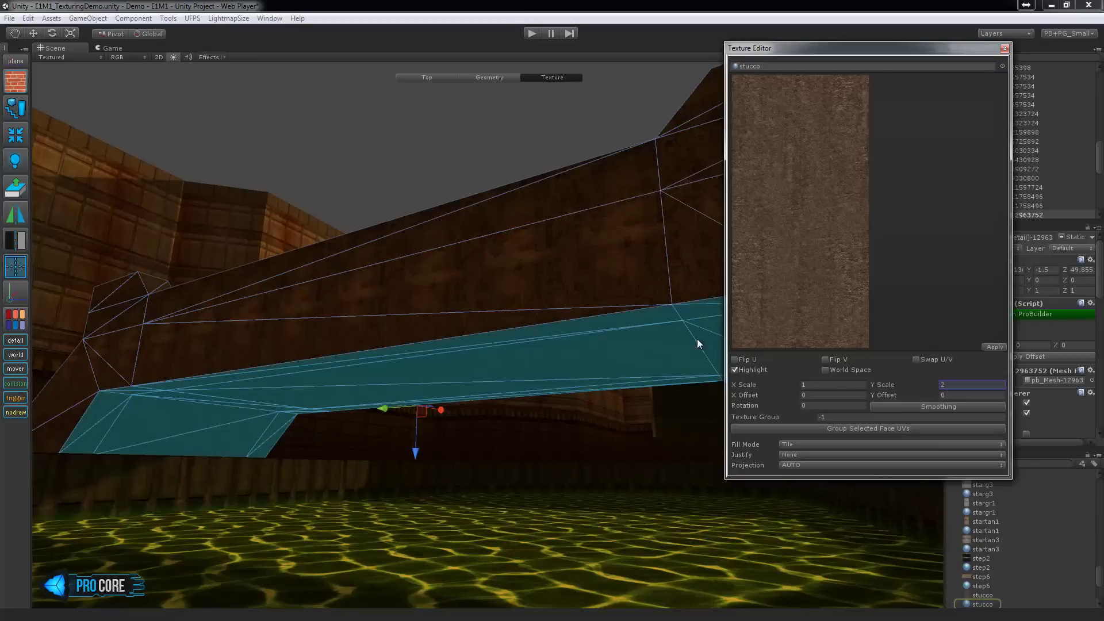
left_click_drag(566, 342, 716, 336, "alt")
right_click_drag(535, 152, 578, 336)
key("Escape")
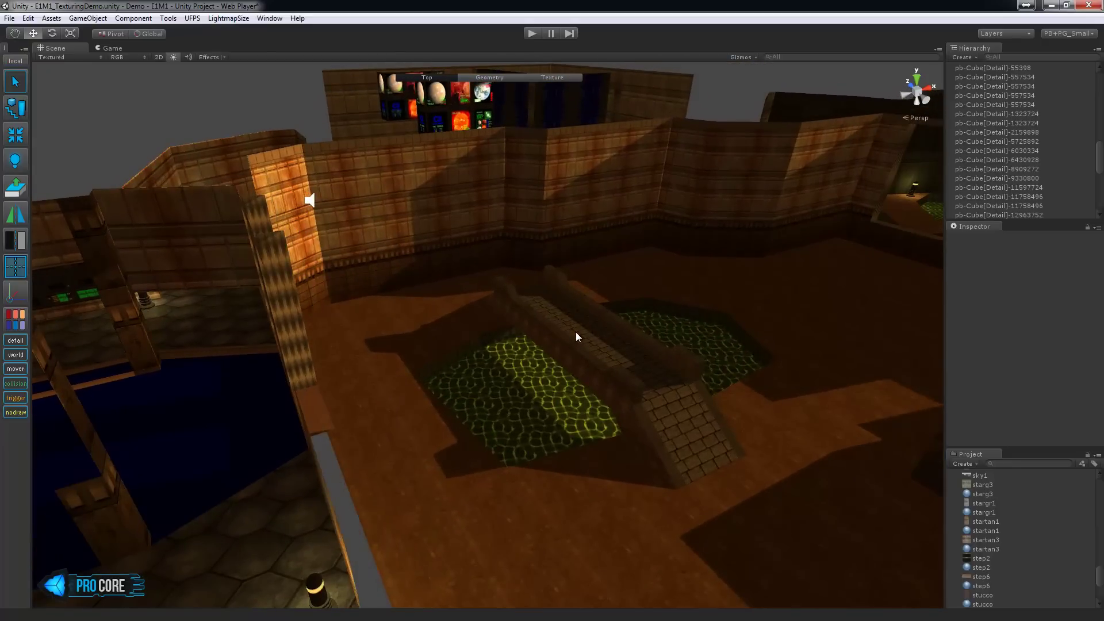
right_click_drag(416, 227, 578, 308)
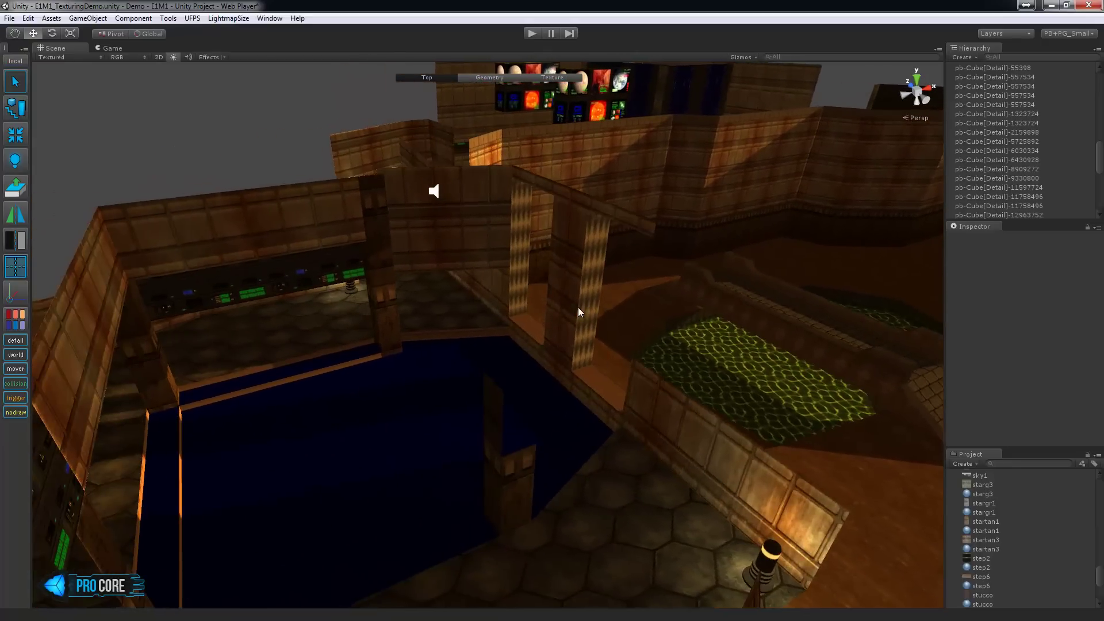